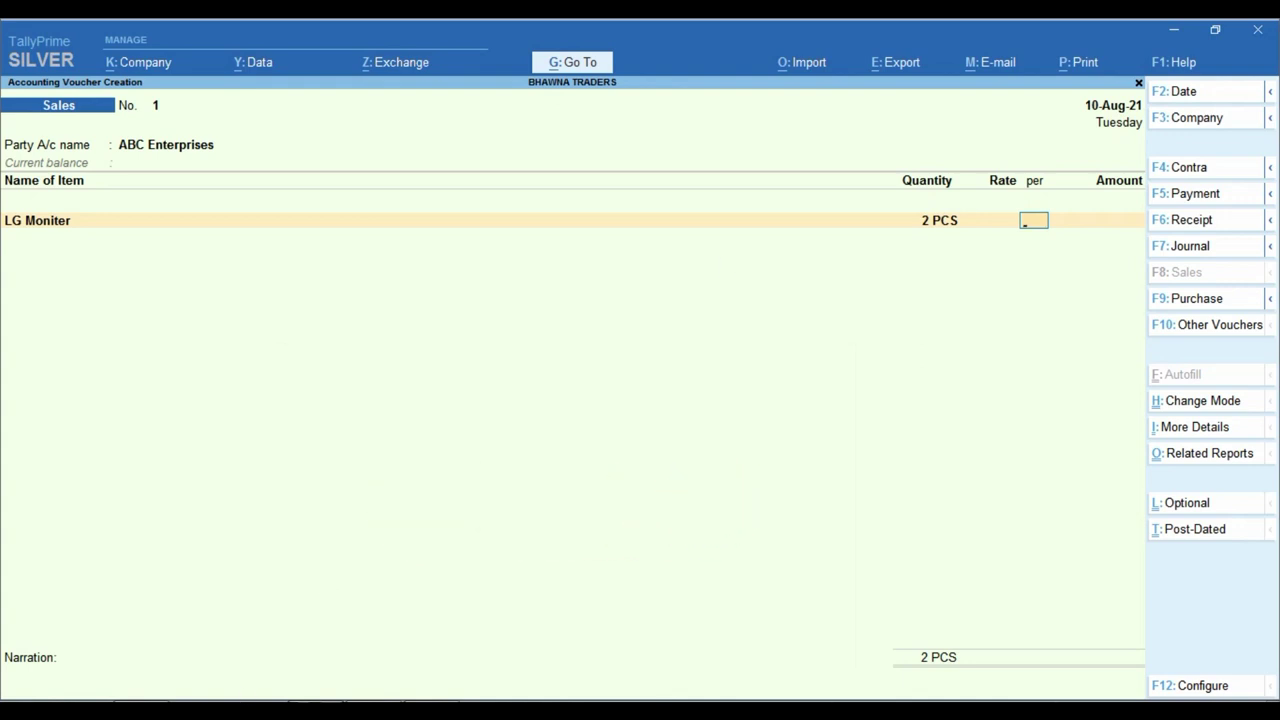
- Switch to the s1.pdf invoice in Adobe Reader and examine the VGA Cable 3 Mtr line, its quantity and free rate
{"action": "key", "text": "alt+Tab"}
{"action": "scroll", "coordinate": [407, 420], "scroll_direction": "up", "scroll_amount": 1}
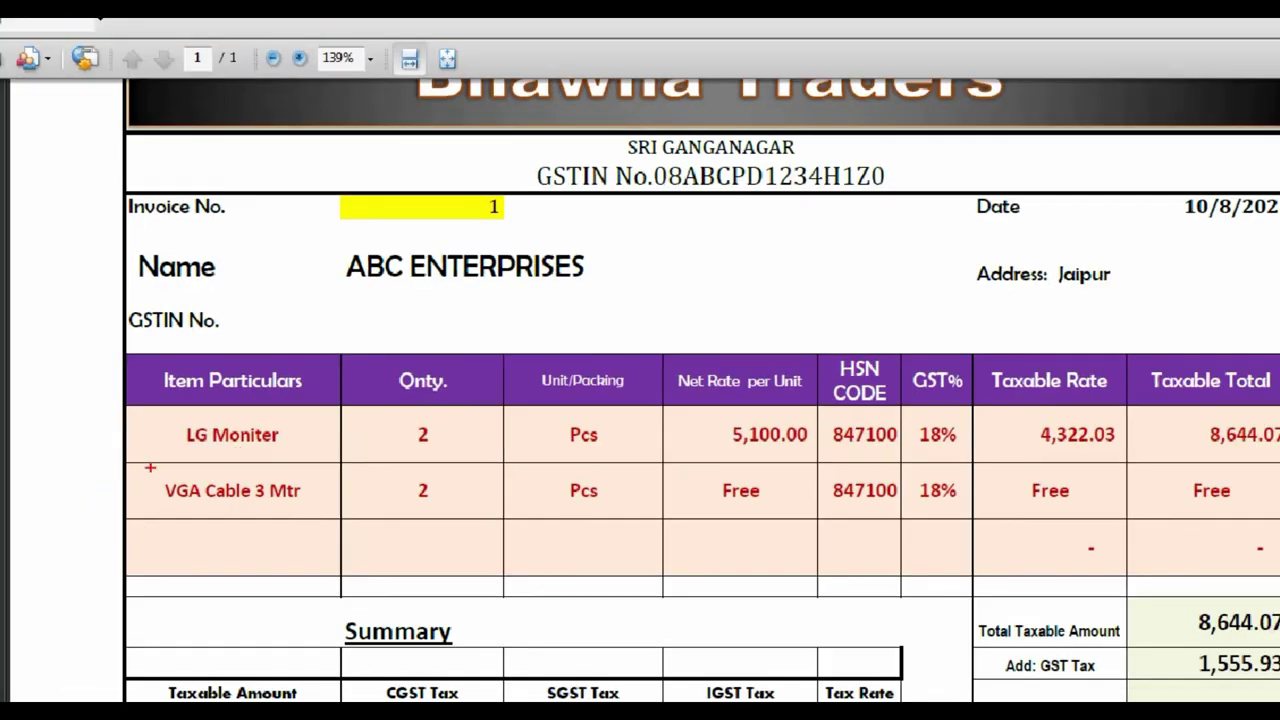
{"action": "left_click_drag", "start_coordinate": [150, 467], "coordinate": [322, 511]}
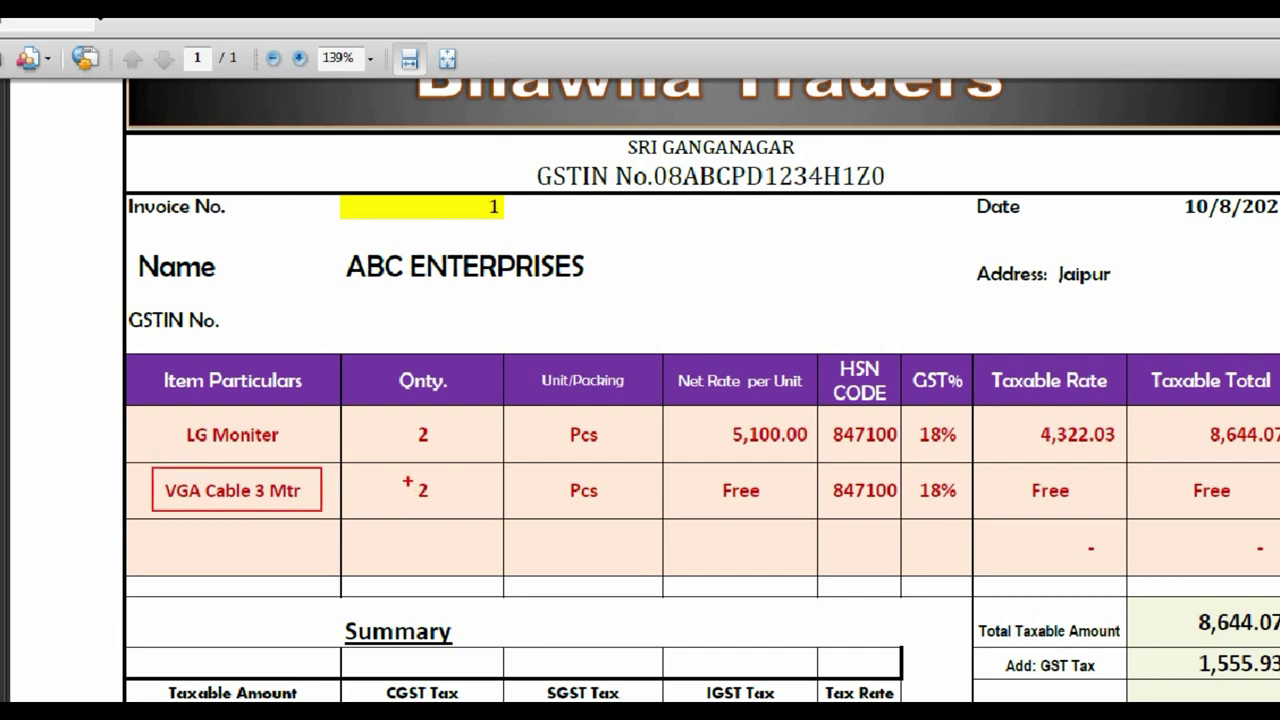
{"action": "left_click_drag", "start_coordinate": [397, 474], "coordinate": [457, 502]}
{"action": "mouse_move", "coordinate": [705, 473]}
{"action": "left_mouse_down"}
{"action": "mouse_move", "coordinate": [860, 504]}
{"action": "mouse_move", "coordinate": [1266, 498]}
{"action": "mouse_move", "coordinate": [1268, 512]}
{"action": "left_mouse_up"}
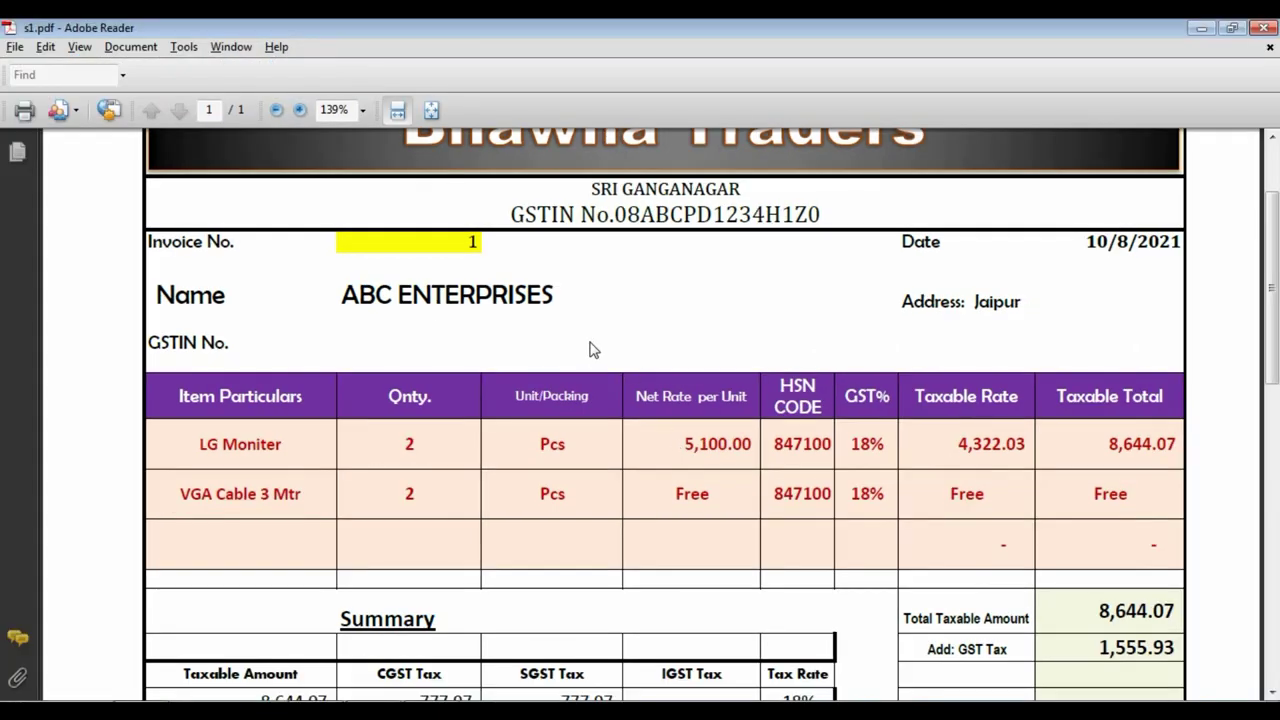
{"action": "key", "text": "alt+Tab"}
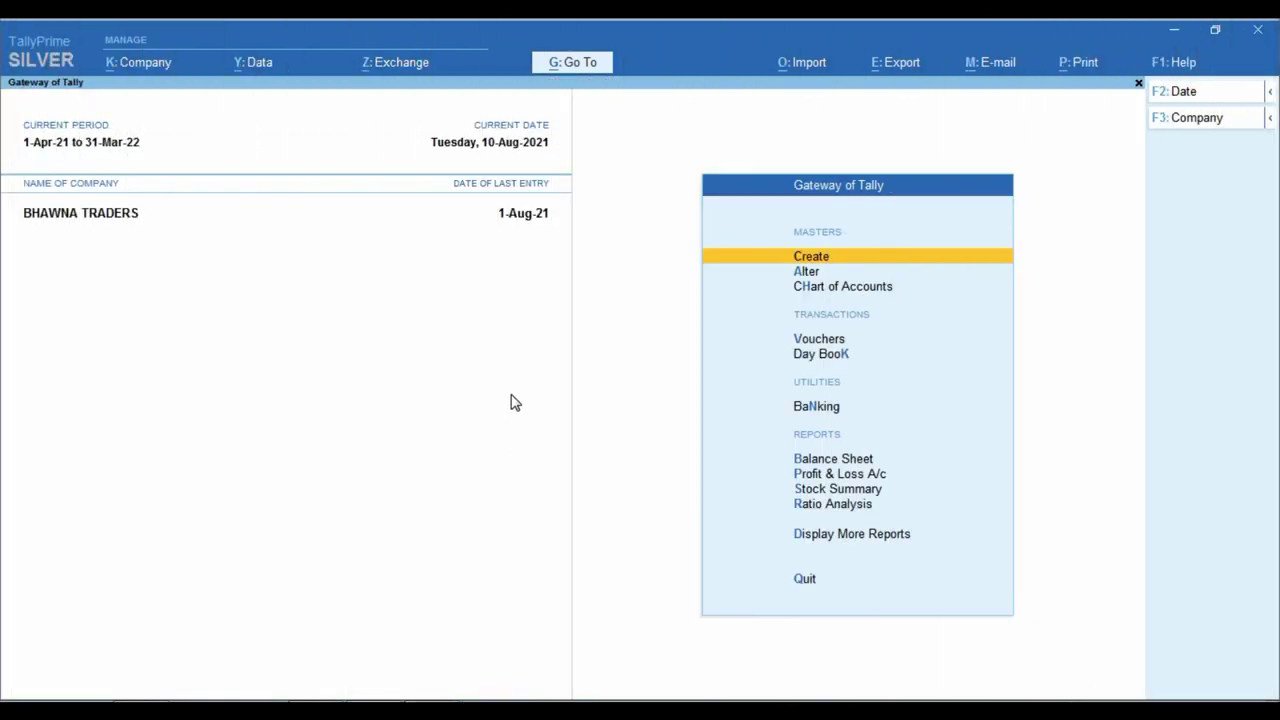
- Review the whole s1.pdf invoice, from its header to the tax summary, and return to TallyPrime
{"action": "left_click", "coordinate": [325, 700]}
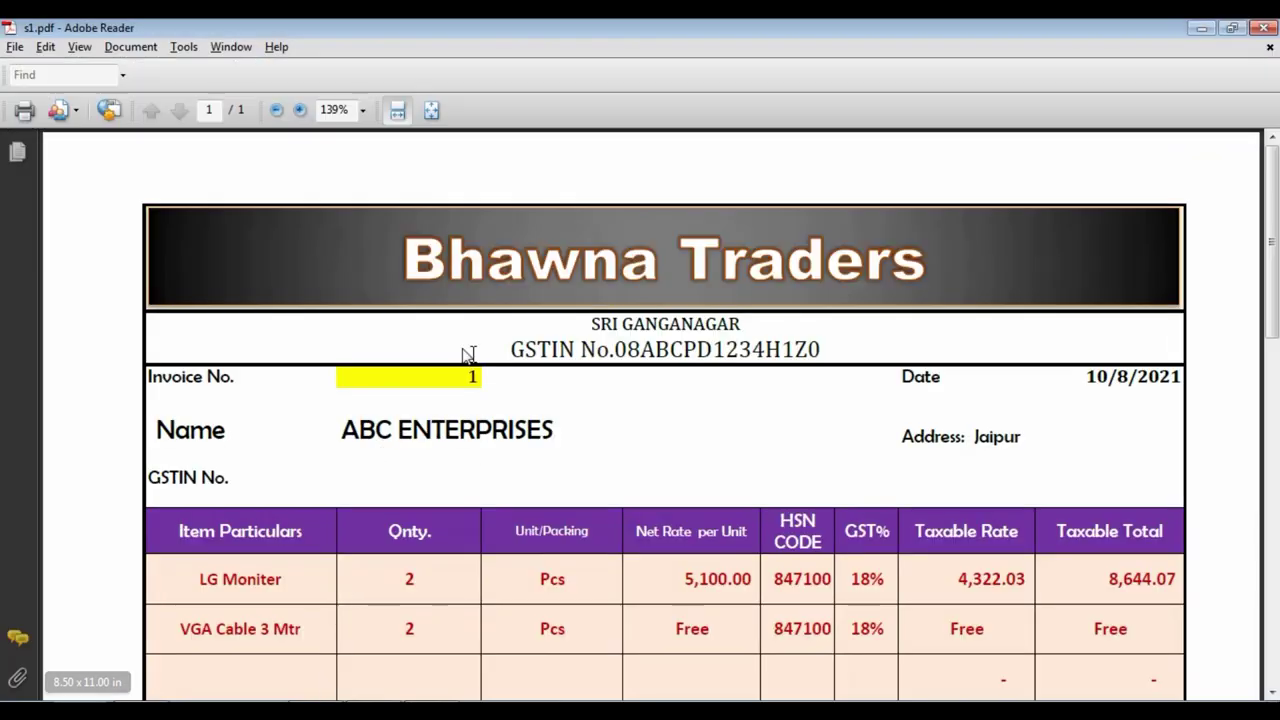
{"action": "scroll", "coordinate": [600, 400], "scroll_direction": "down", "scroll_amount": 3}
{"action": "scroll", "coordinate": [600, 401], "scroll_direction": "down", "scroll_amount": 2}
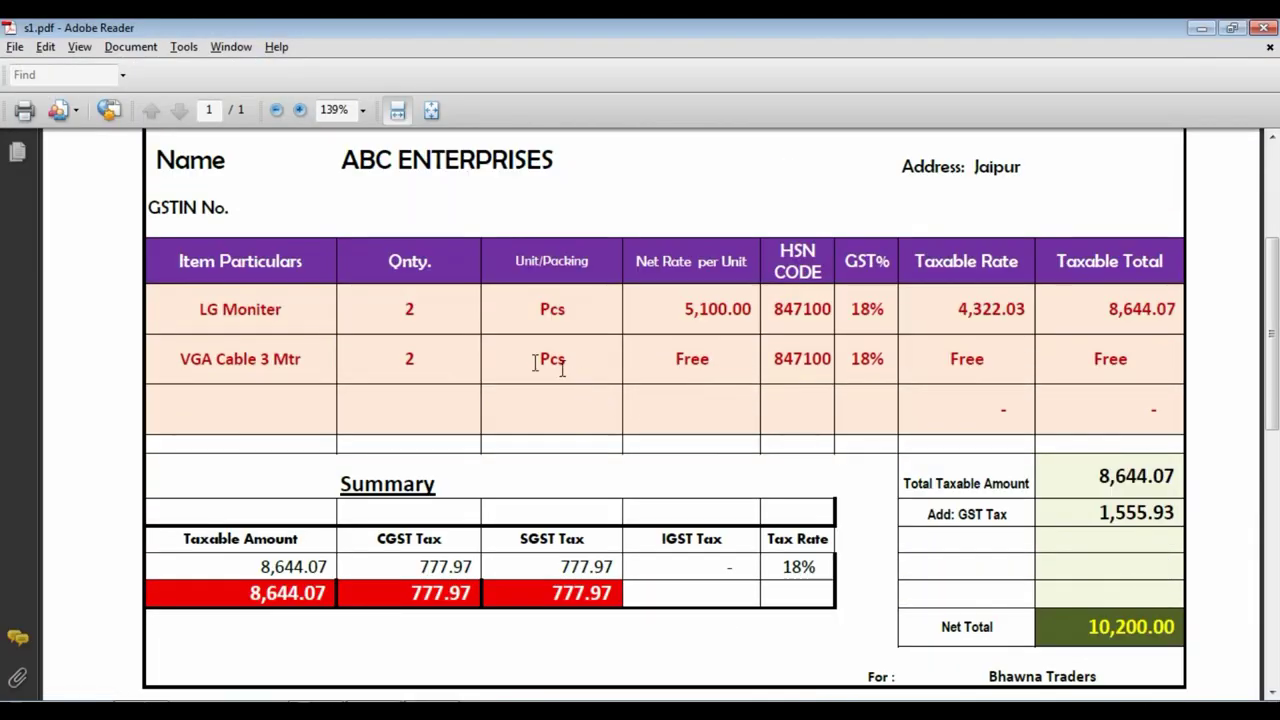
{"action": "key", "text": "alt+Tab"}
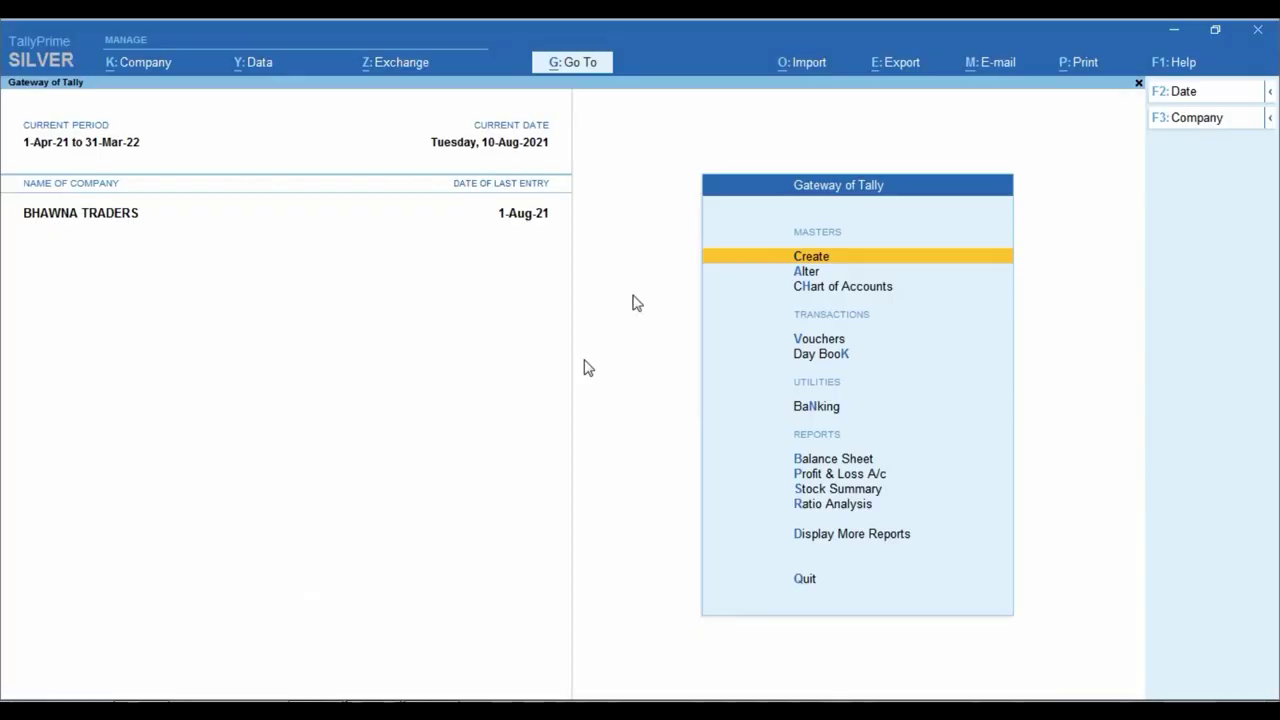
- Open the Stock Summary report to check the closing balances of both items
{"action": "key", "text": "Down"}
{"action": "key", "text": "Down"}
{"action": "key", "text": "Down"}
{"action": "key", "text": "Down"}
{"action": "key", "text": "Down"}
{"action": "key", "text": "Down"}
{"action": "key", "text": "Down"}
{"action": "key", "text": "Down"}
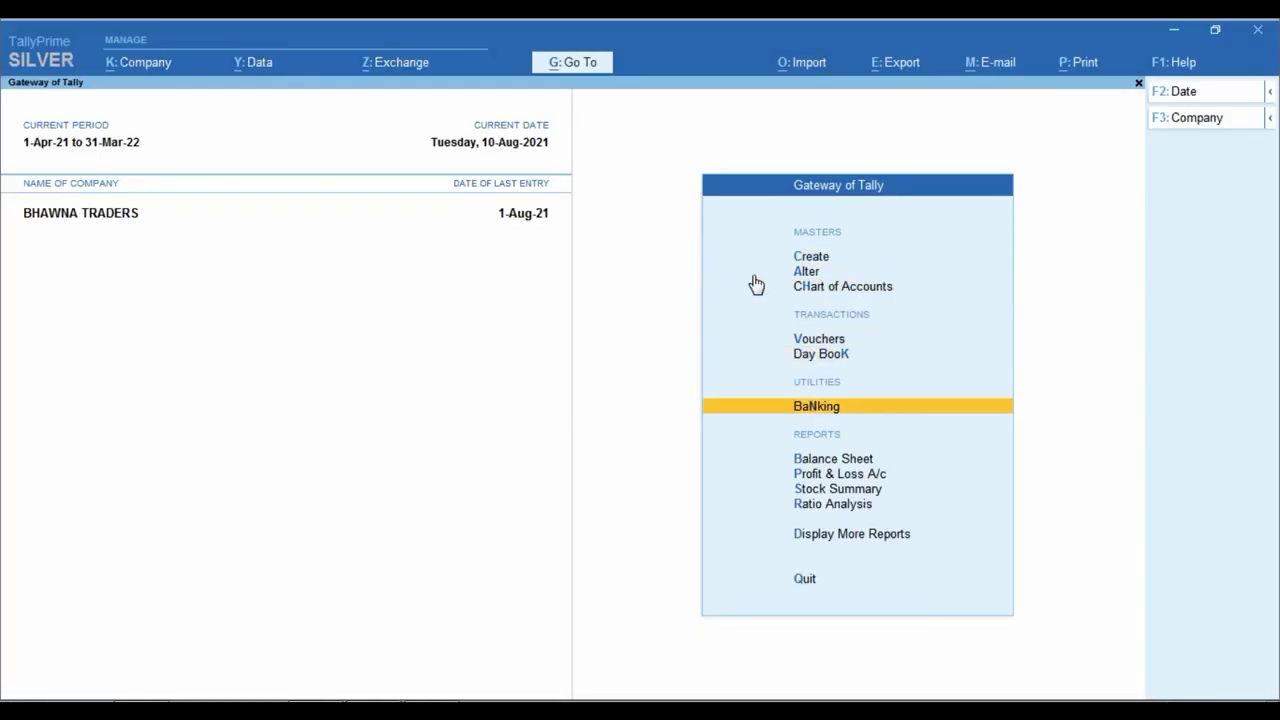
{"action": "key", "text": "Return"}
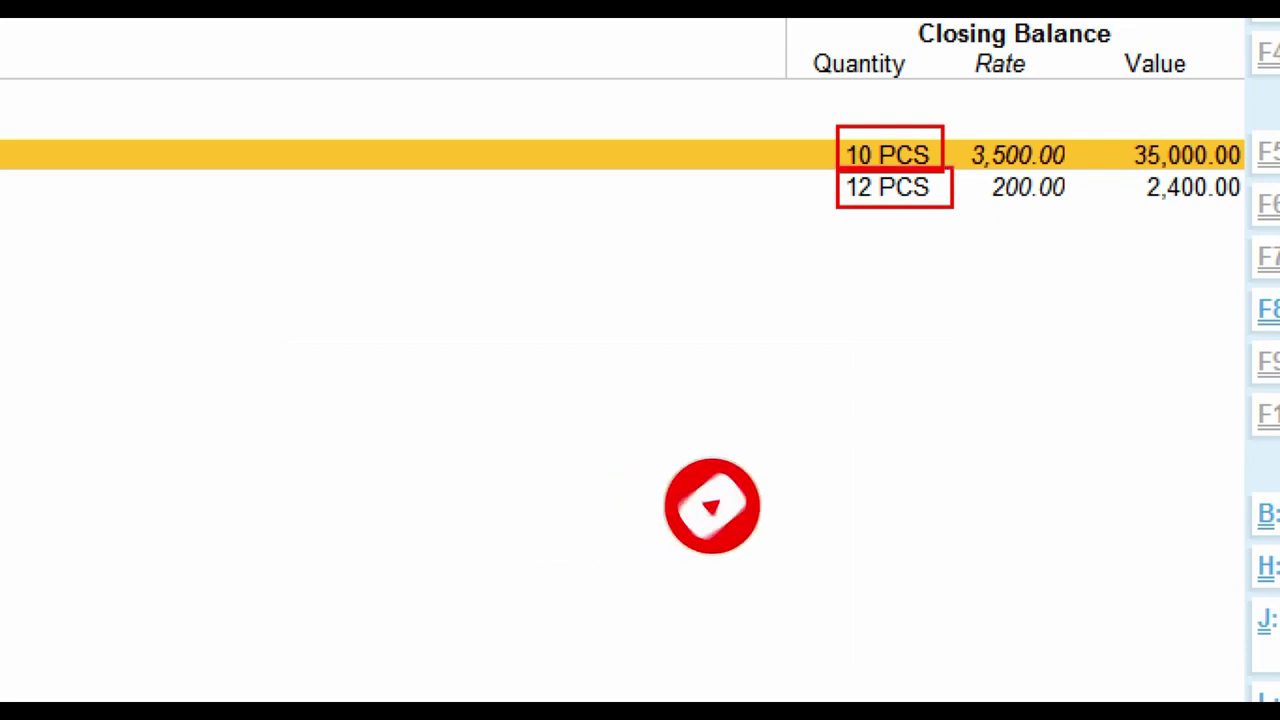
- Inspect the August purchase voucher behind the LG Moniter stock and return to the Stock Summary without saving changes
{"action": "key", "text": "Return"}
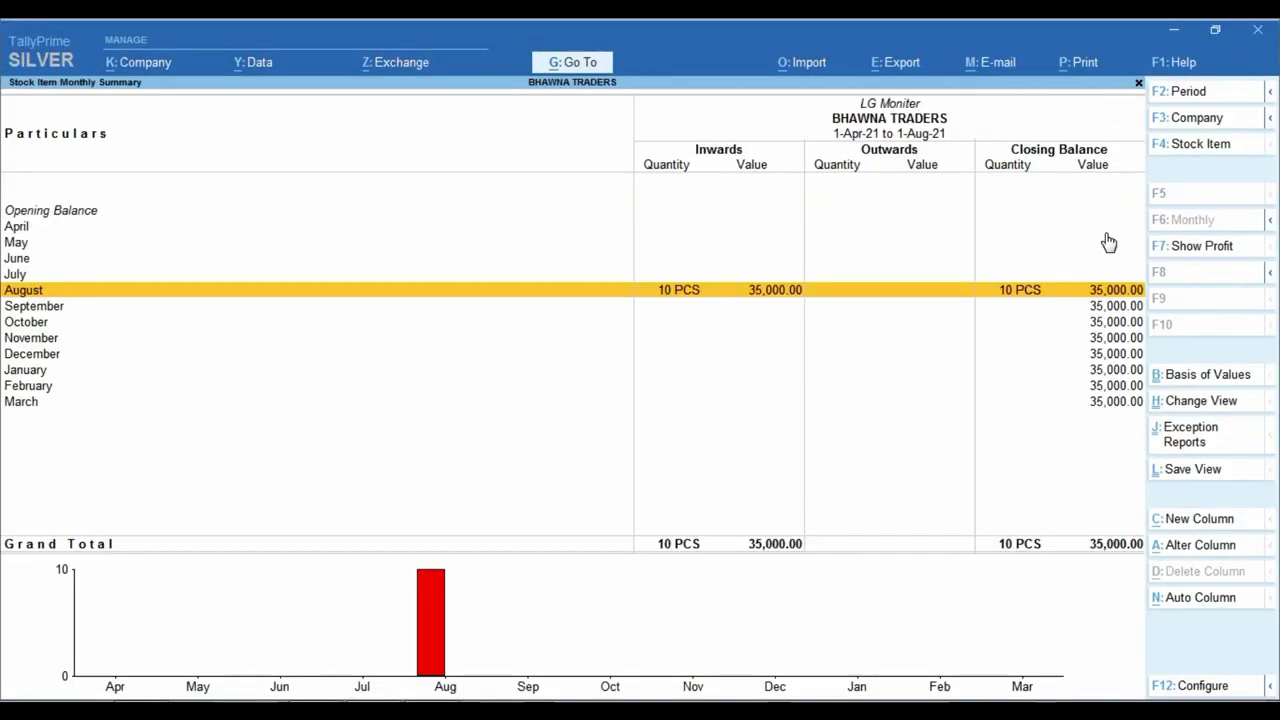
{"action": "key", "text": "Return"}
{"action": "key", "text": "Return"}
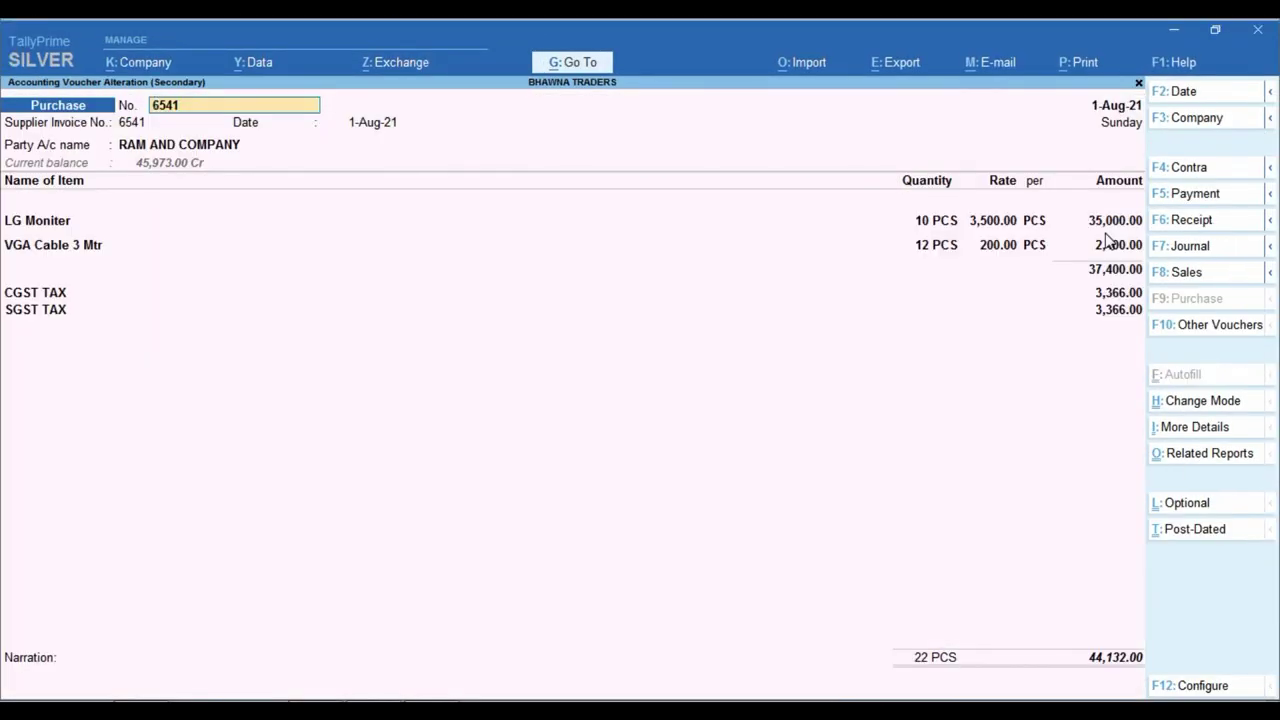
{"action": "key", "text": "ctrl"}
{"action": "key", "text": "BackSpace"}
{"action": "key", "text": "BackSpace"}
{"action": "key", "text": "BackSpace"}
{"action": "key", "text": "BackSpace"}
{"action": "key", "text": "Escape"}
{"action": "key", "text": "y"}
{"action": "key", "text": "Escape"}
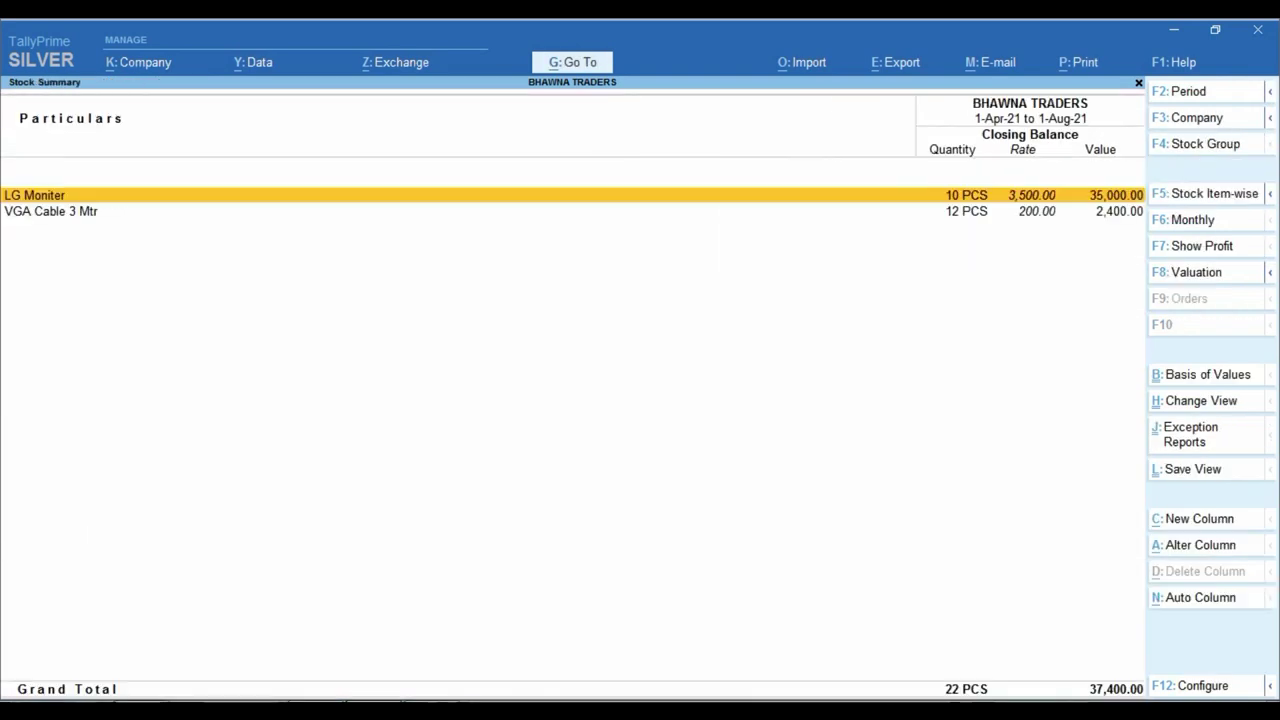
- Leave the Stock Summary and start a new sales voucher
{"action": "key", "text": "Escape"}
{"action": "key", "text": "Up"}
{"action": "key", "text": "Up"}
{"action": "key", "text": "Up"}
{"action": "key", "text": "q"}
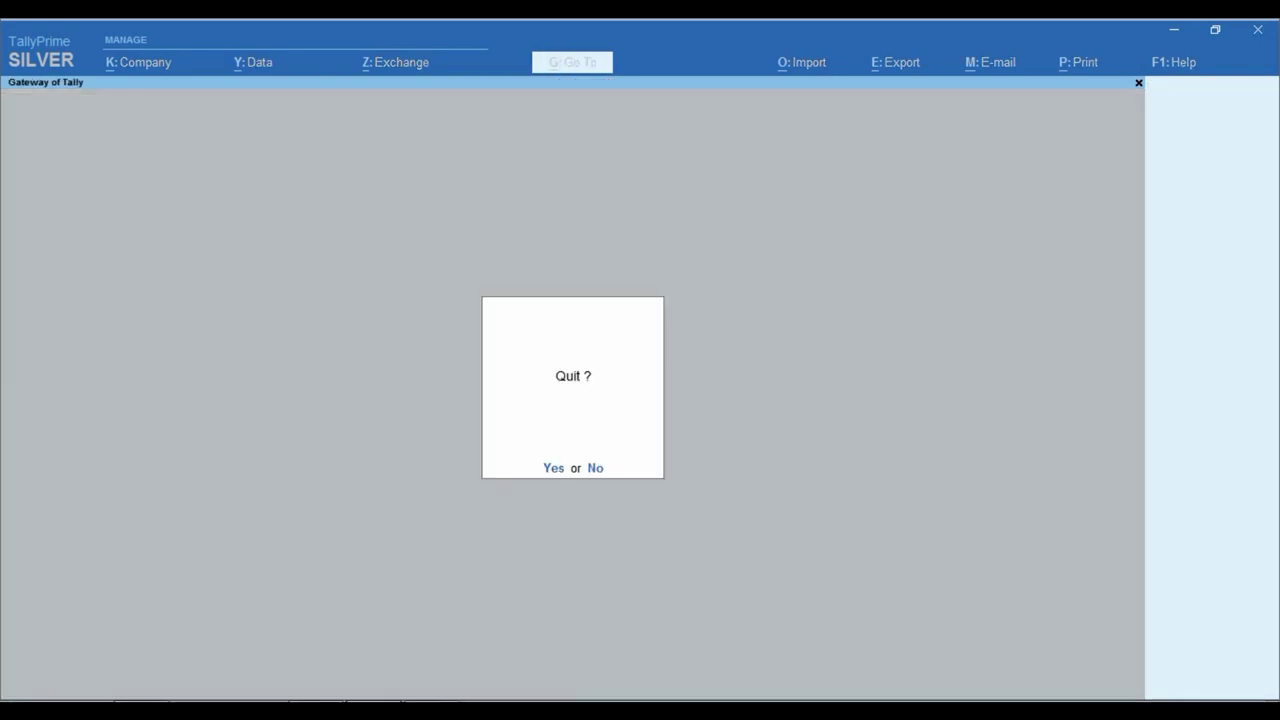
{"action": "key", "text": "n"}
{"action": "key", "text": "Down"}
{"action": "key", "text": "Up"}
{"action": "key", "text": "Up"}
{"action": "key", "text": "Up"}
{"action": "key", "text": "Up"}
{"action": "key", "text": "Up"}
{"action": "key", "text": "Up"}
{"action": "key", "text": "Up"}
{"action": "key", "text": "Up"}
{"action": "key", "text": "Up"}
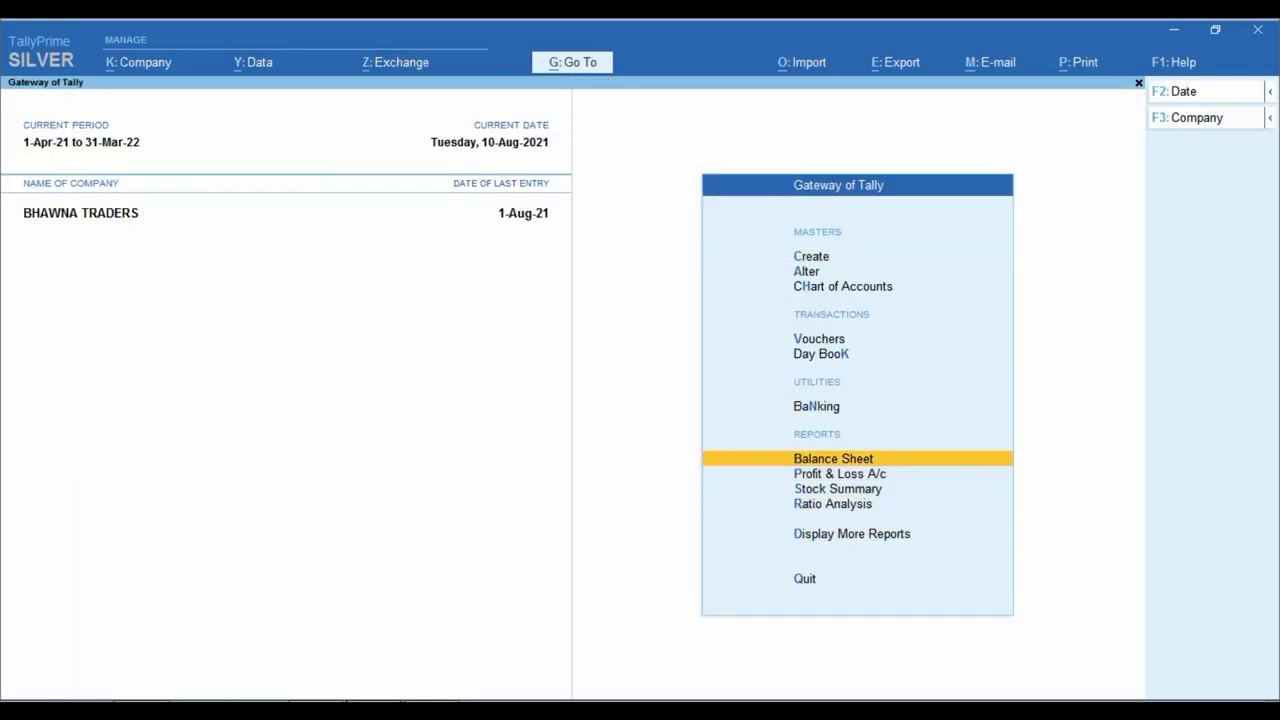
{"action": "key", "text": "Return"}
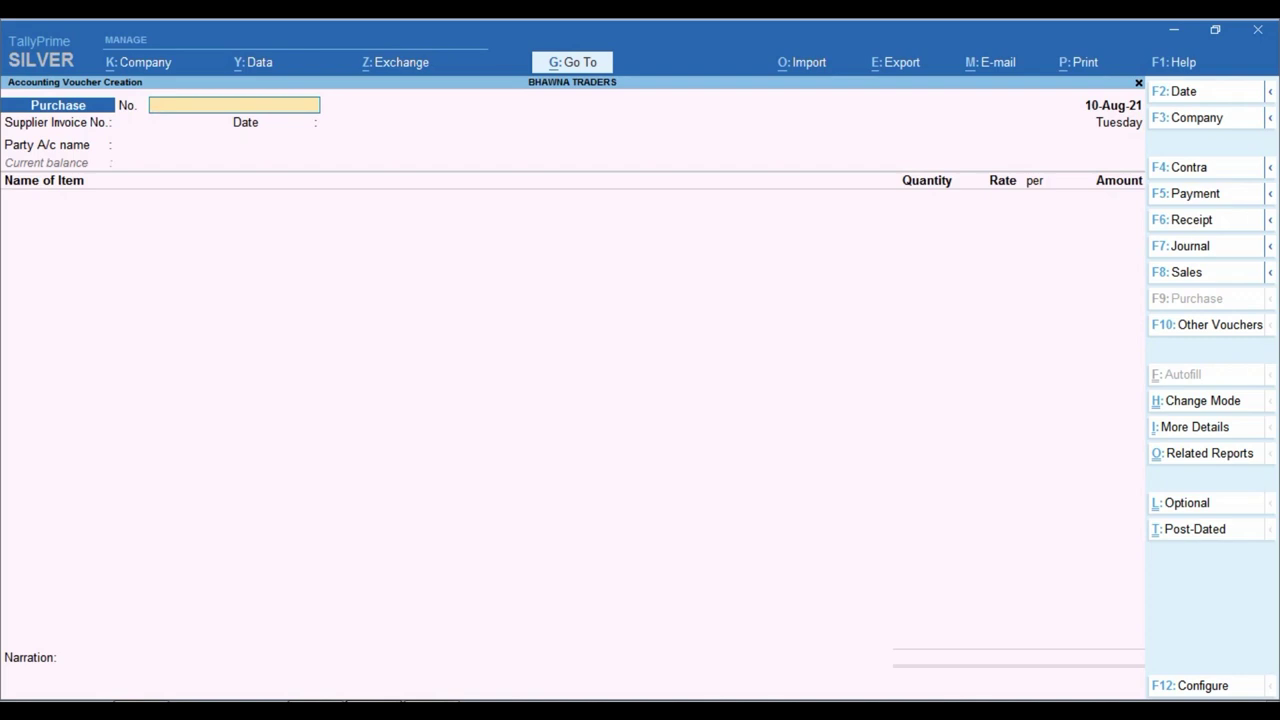
{"action": "key", "text": "F8"}
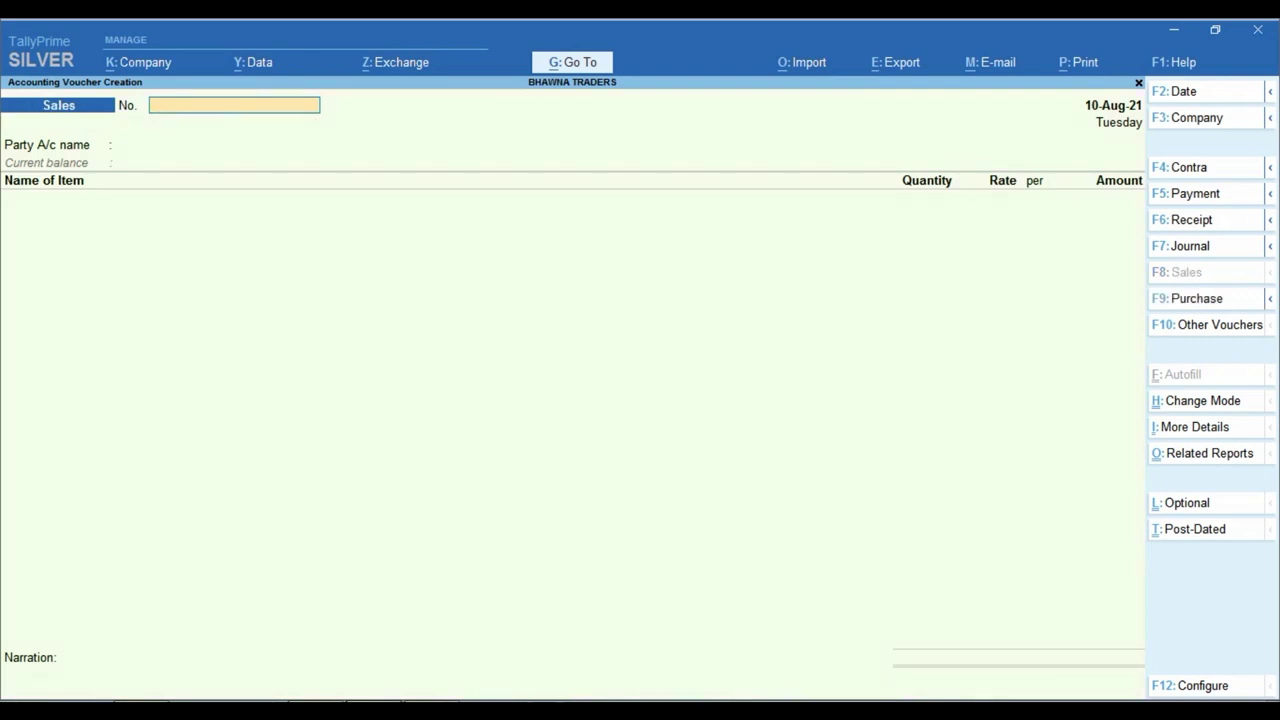
- Check the invoice number in s1.pdf and enter 1 as the sales voucher number
{"action": "key", "text": "alt+Tab"}
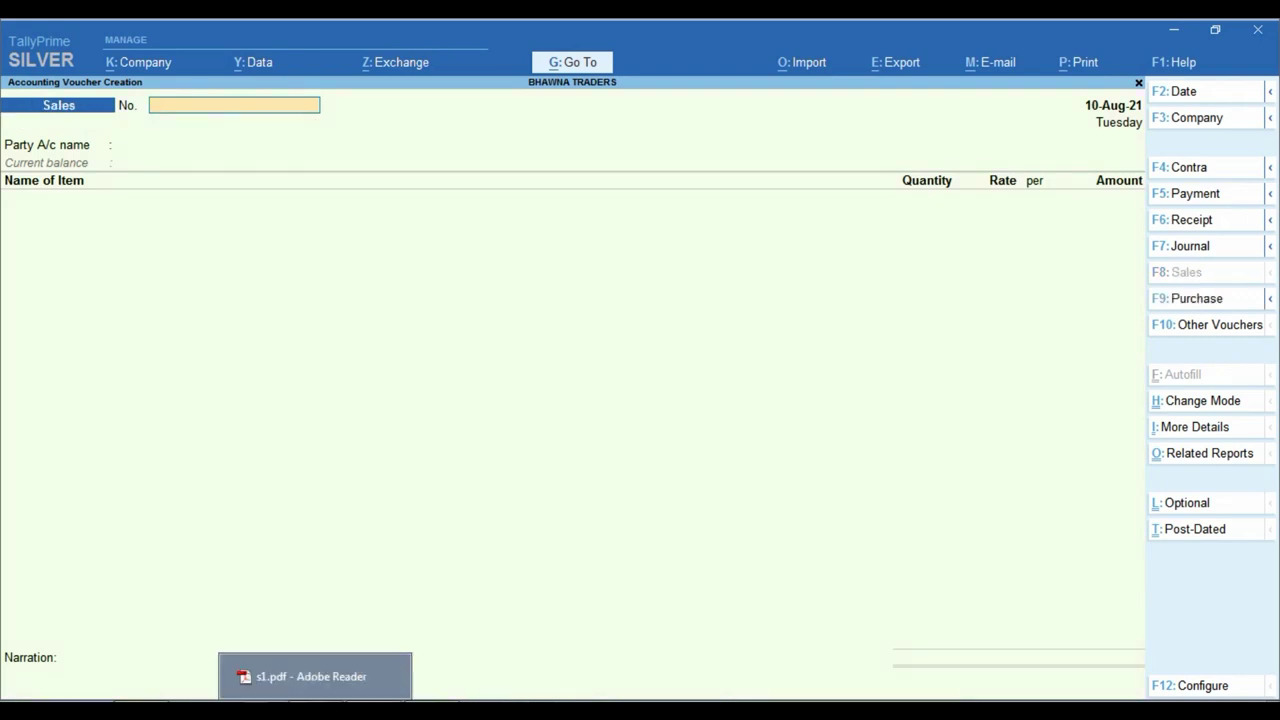
{"action": "scroll", "coordinate": [408, 337], "scroll_direction": "up", "scroll_amount": 3}
{"action": "key", "text": "alt+Tab"}
{"action": "type", "text": "1"}
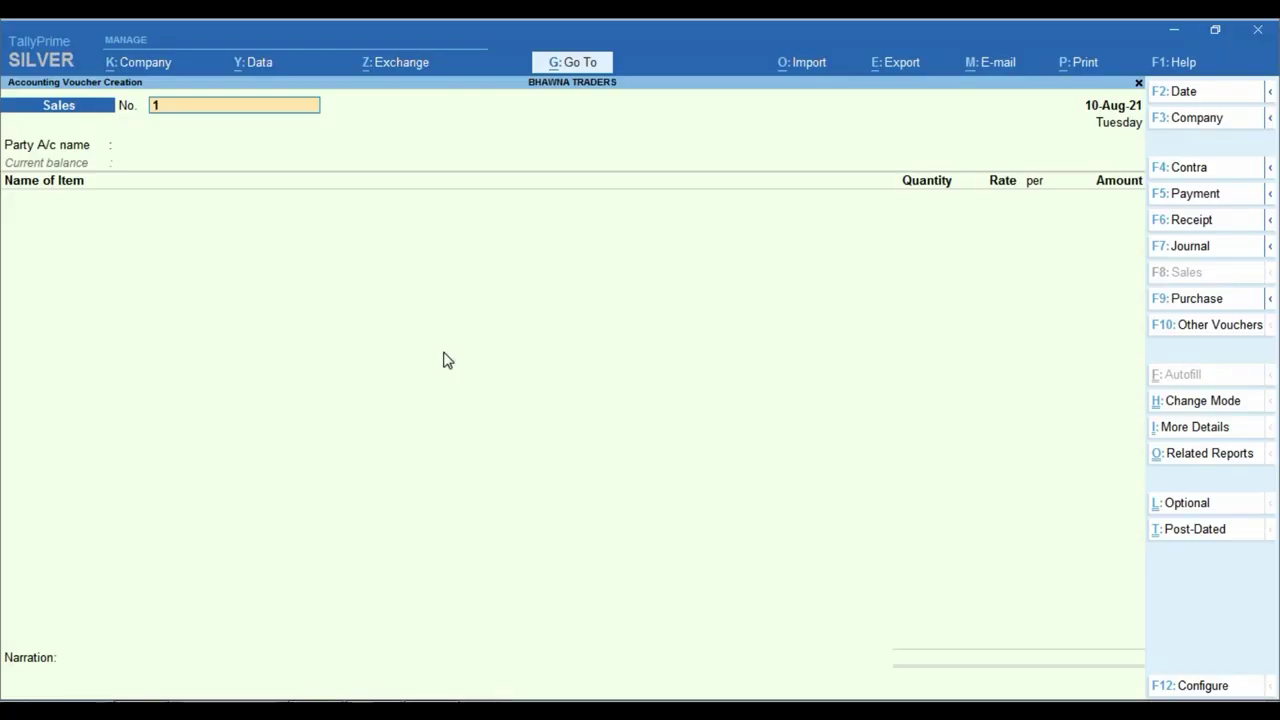
{"action": "key", "text": "Return"}
- Check the invoice date in s1.pdf and set the voucher date to 10.8
{"action": "key", "text": "alt+Tab"}
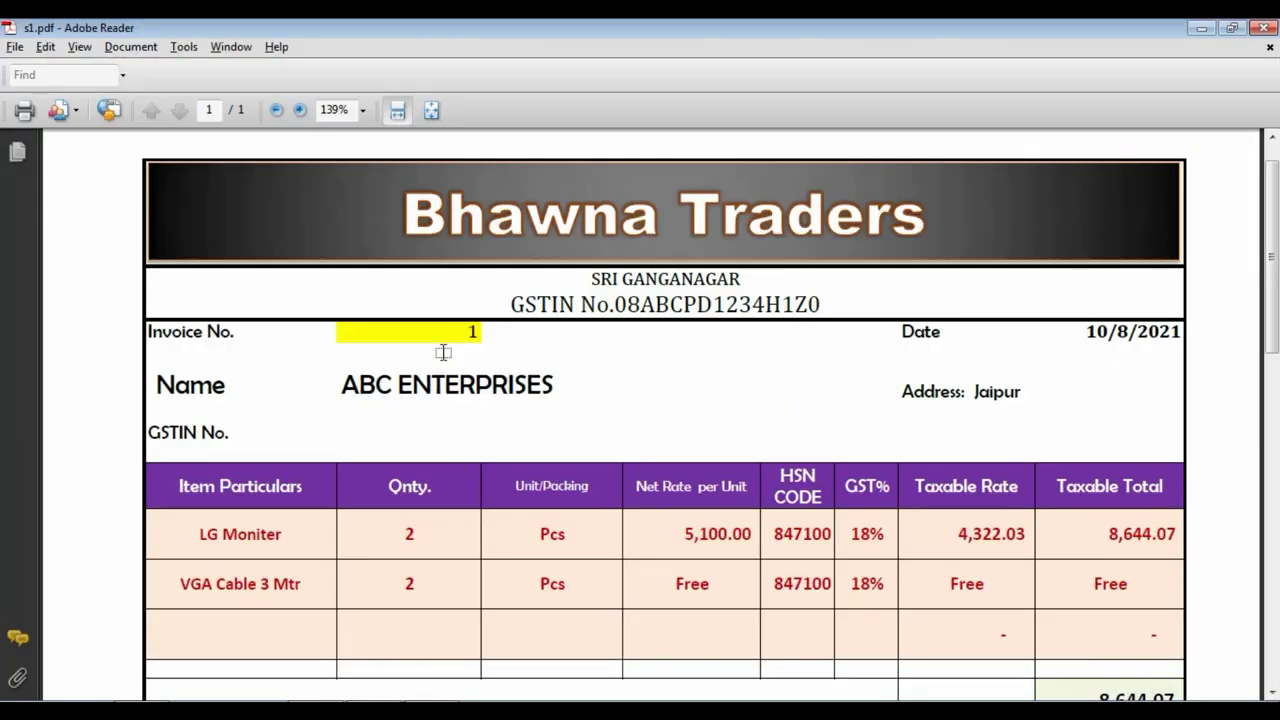
{"action": "key", "text": "alt+Tab"}
{"action": "key", "text": "F2"}
{"action": "type", "text": "10.8"}
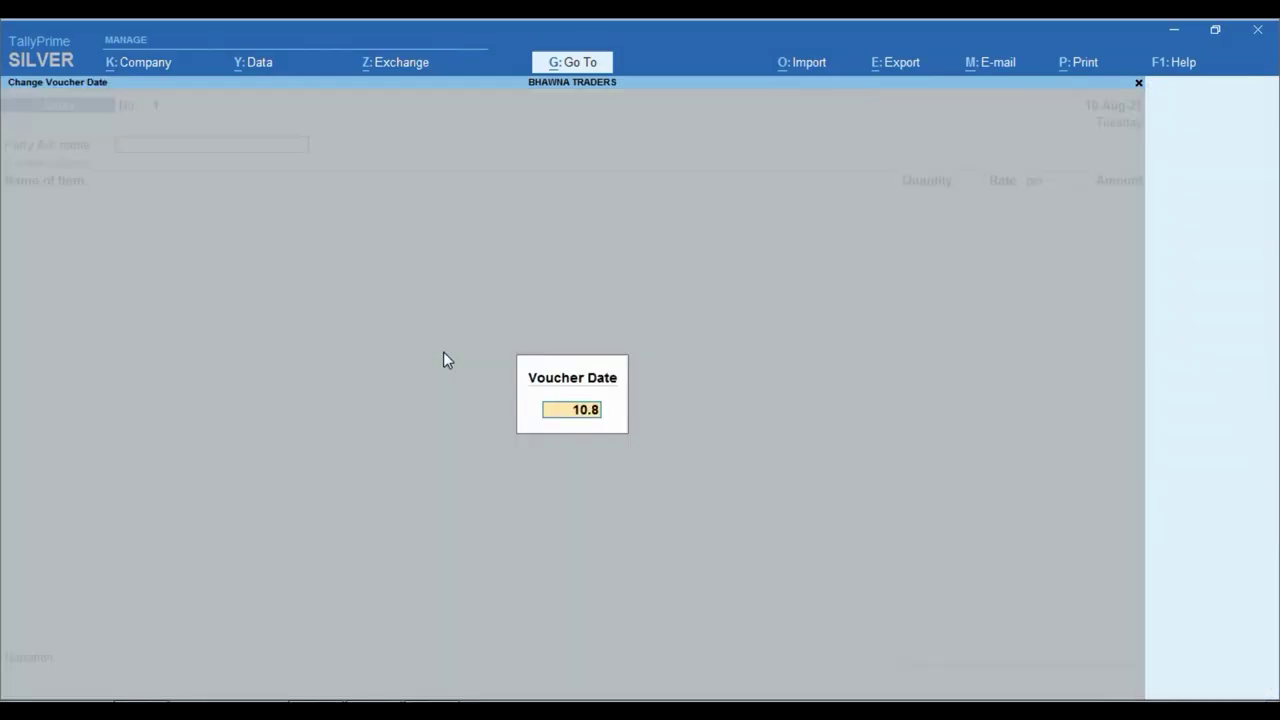
{"action": "key", "text": "Return"}
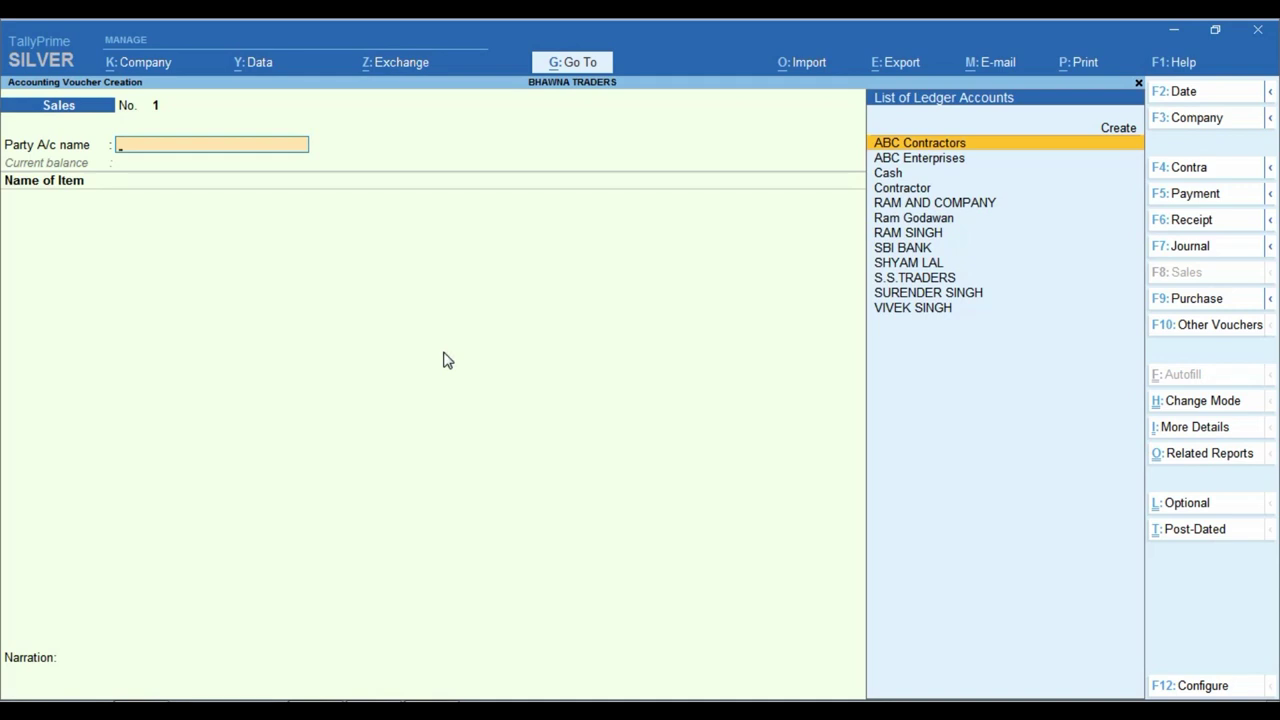
- Select ABC Enterprises as the party account and accept its default details
{"action": "type", "text": "Abc"}
{"action": "key", "text": "Down"}
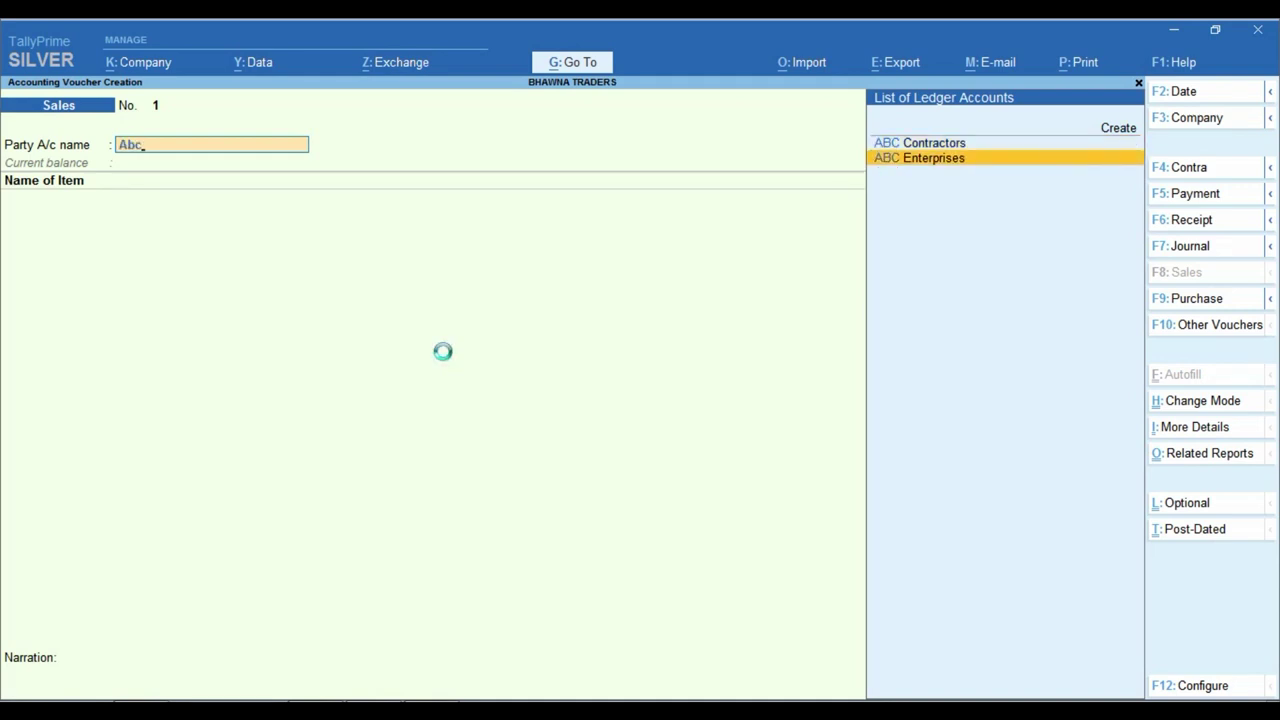
{"action": "key", "text": "Return"}
{"action": "key", "text": "ctrl+a"}
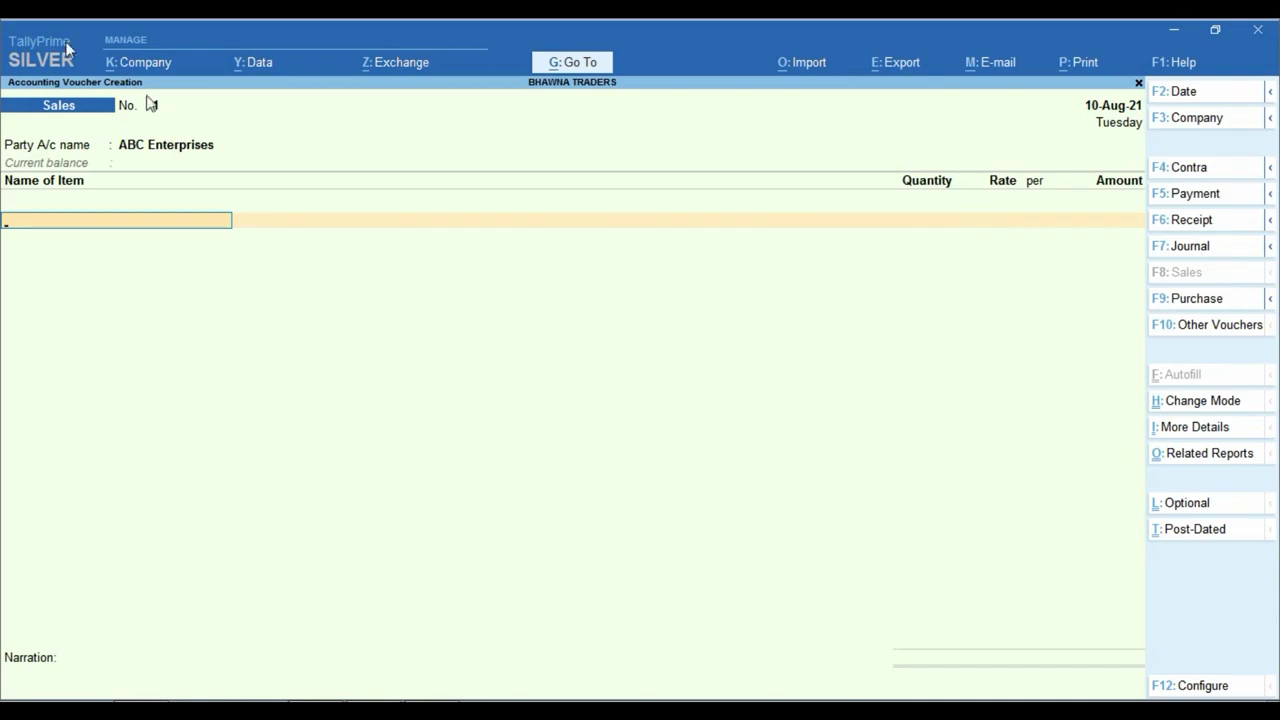
- Check the first invoice line in s1.pdf and add LG Moniter to the voucher with a quantity of 2 PCS
{"action": "key", "text": "alt+Tab"}
{"action": "scroll", "coordinate": [277, 449], "scroll_direction": "up", "scroll_amount": 2}
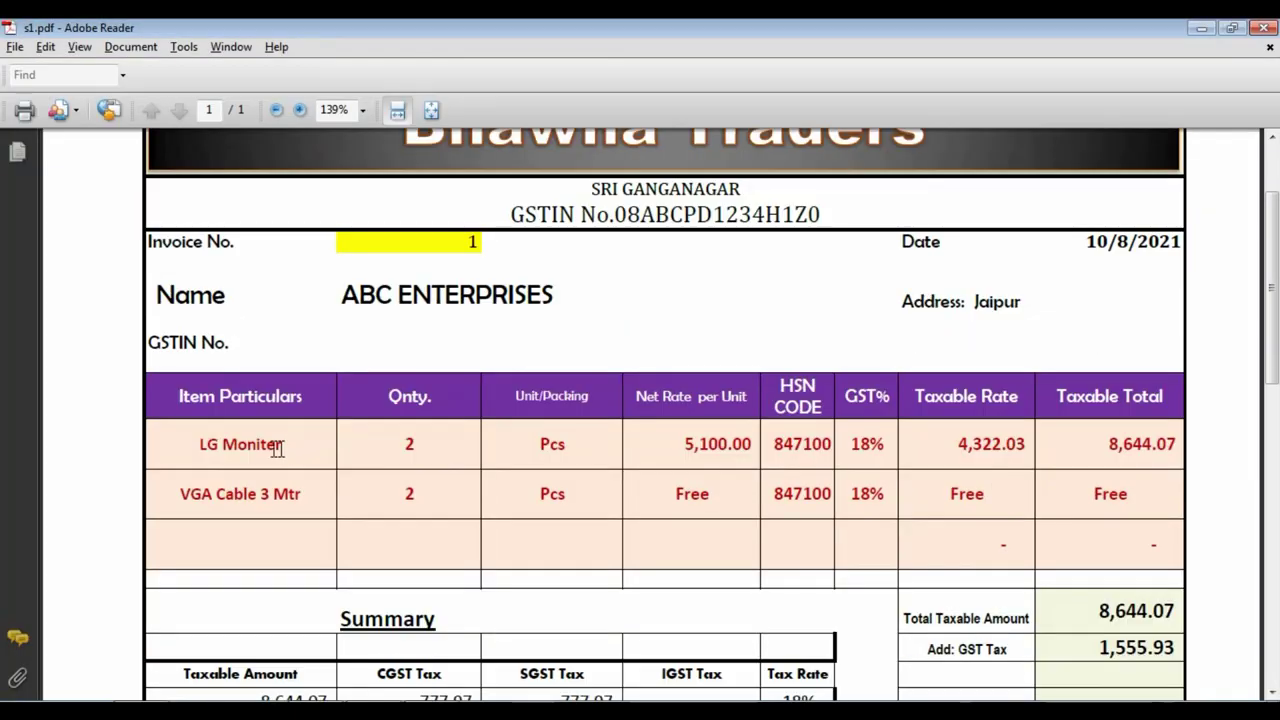
{"action": "scroll", "coordinate": [277, 449], "scroll_direction": "down", "scroll_amount": 2}
{"action": "key", "text": "alt+Tab"}
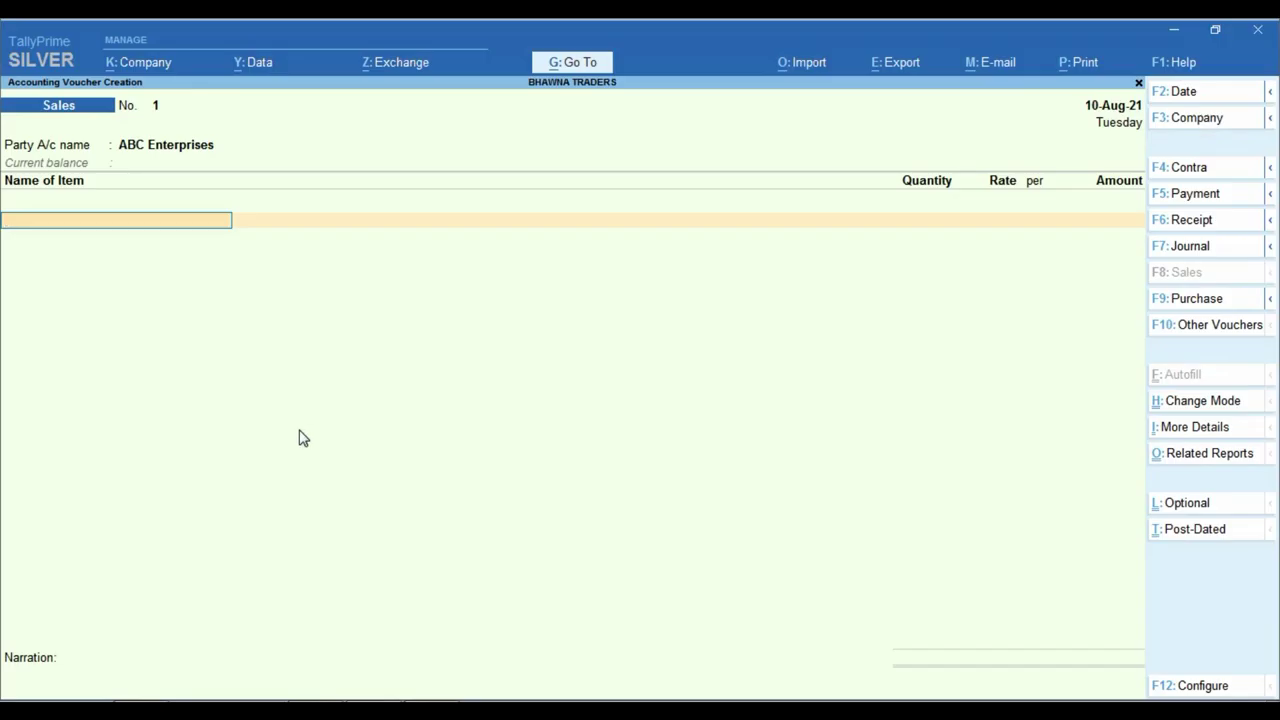
{"action": "type", "text": "lg"}
{"action": "key", "text": "Return"}
{"action": "key", "text": "alt+Tab"}
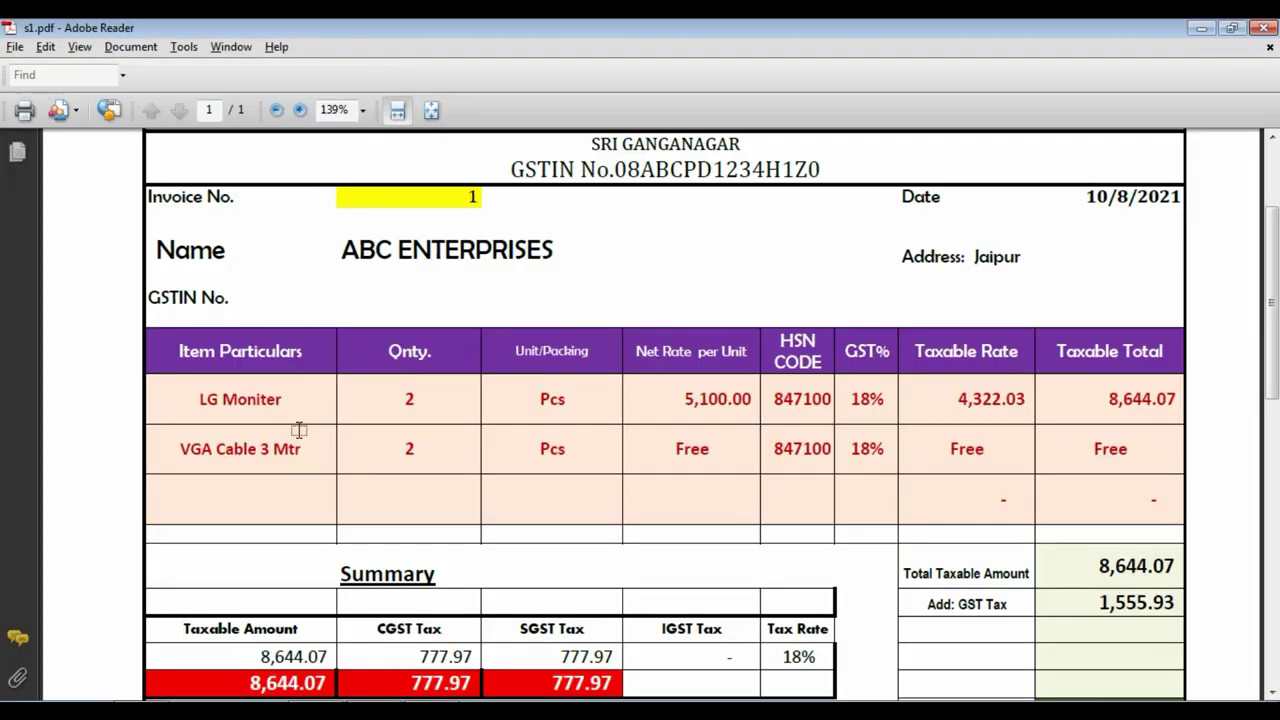
{"action": "key", "text": "alt+Tab"}
{"action": "type", "text": "2"}
{"action": "key", "text": "Return"}
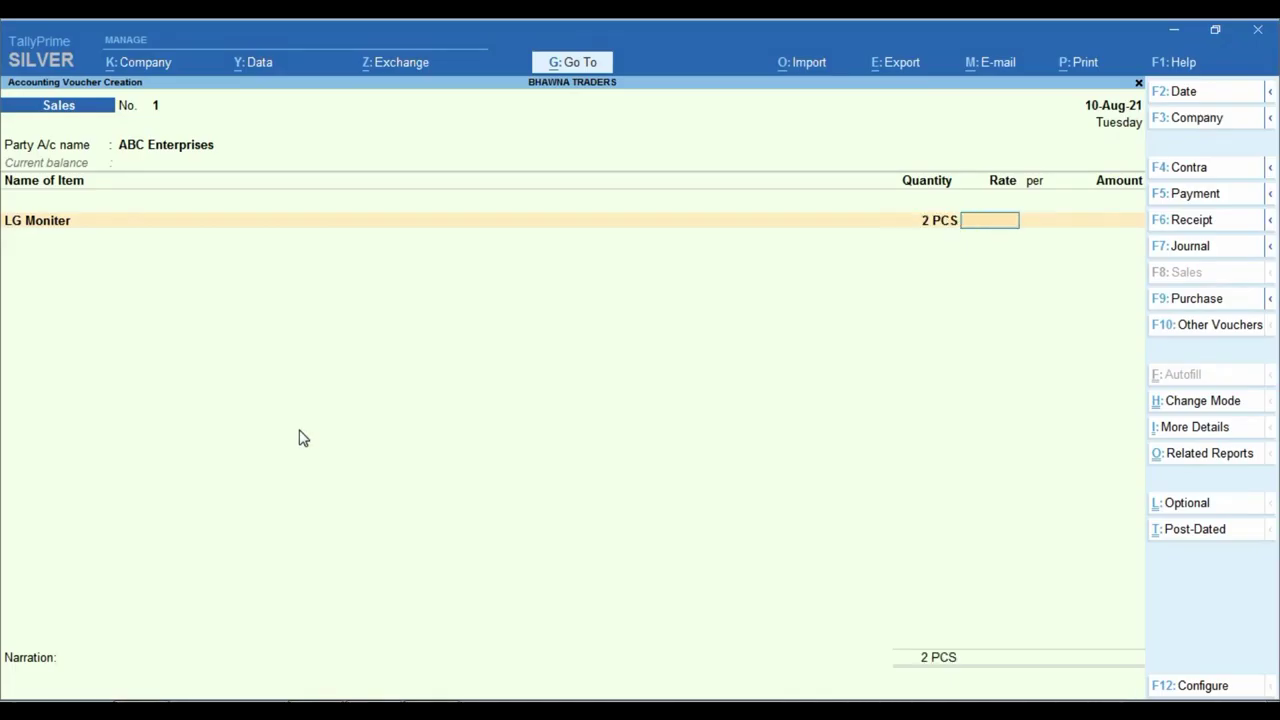
- Set the LG Moniter rate to 4,322.03 per PCS from the invoice and allocate its amount to the GST 18% SALE ledger
{"action": "key", "text": "alt+Tab"}
{"action": "key", "text": "alt+Tab"}
{"action": "type", "text": "4322"}
{"action": "key", "text": "alt+Tab"}
{"action": "key", "text": "alt+Tab"}
{"action": "type", "text": ".03"}
{"action": "key", "text": "Return"}
{"action": "key", "text": "Return"}
{"action": "key", "text": "Return"}
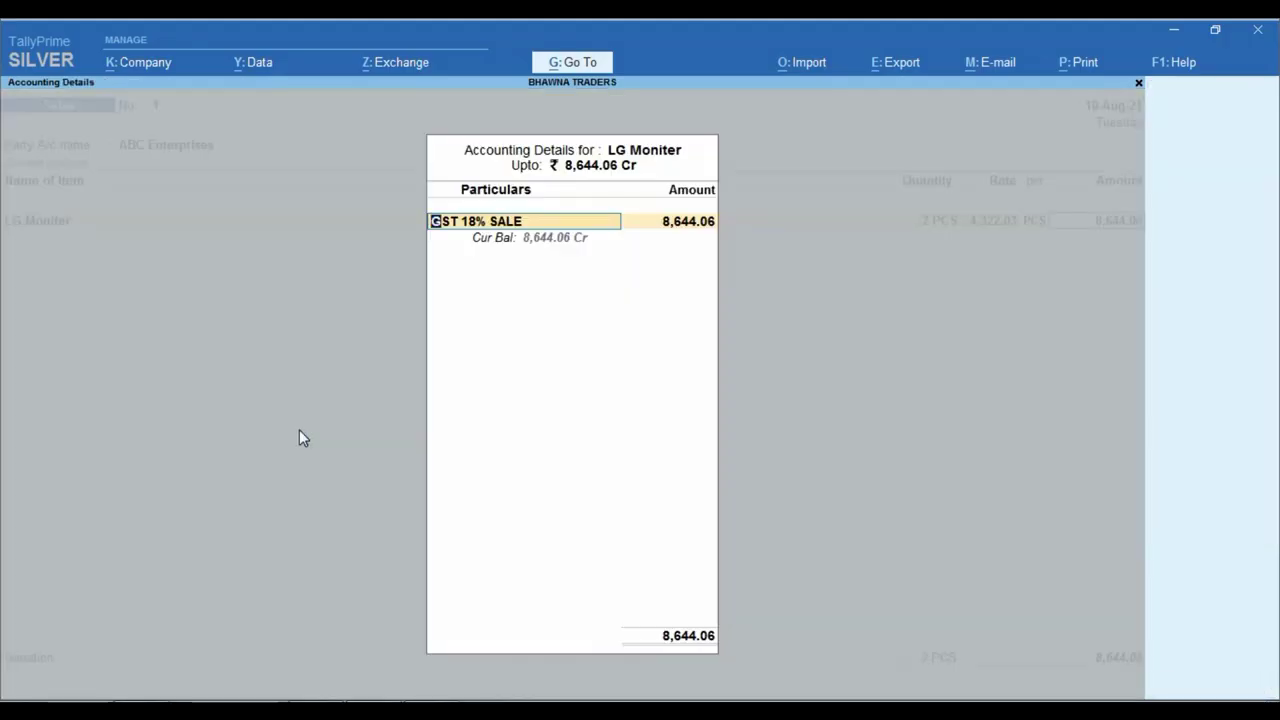
{"action": "key", "text": "Return"}
{"action": "key", "text": "Return"}
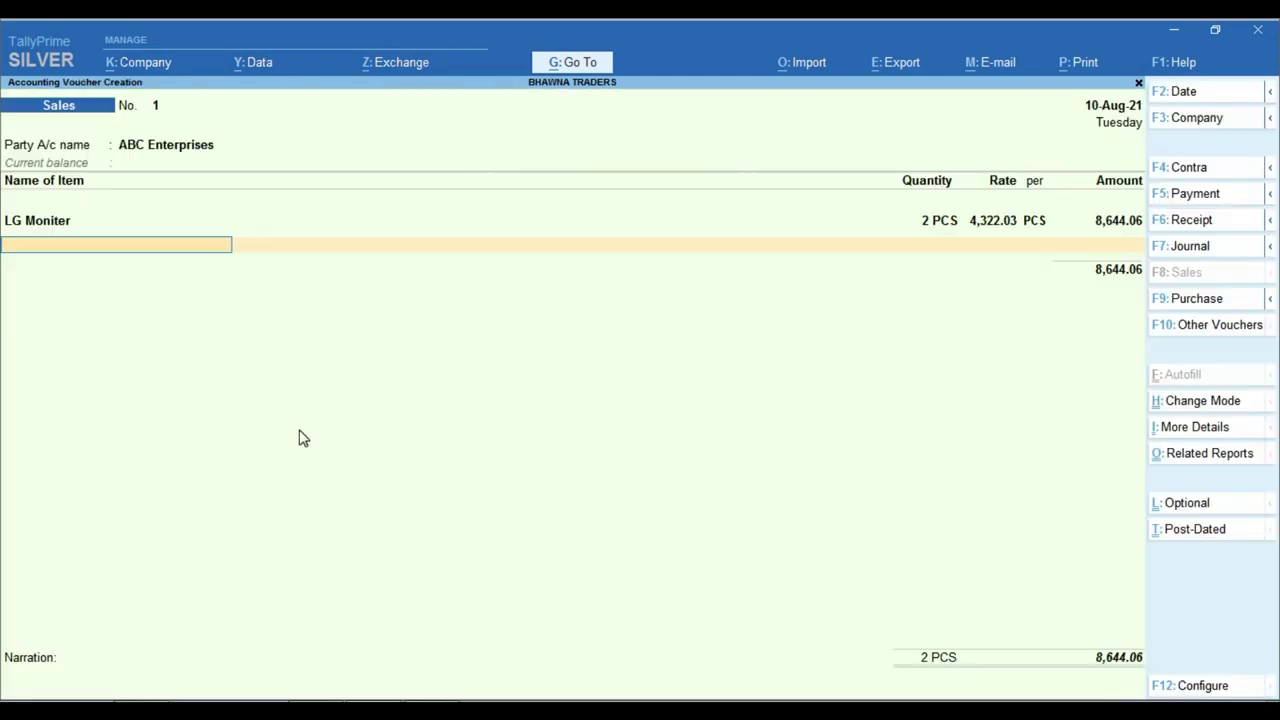
- Check the second invoice line in s1.pdf and add VGA Cable 3 Mtr with a quantity of 2 PCS
{"action": "key", "text": "alt+Tab"}
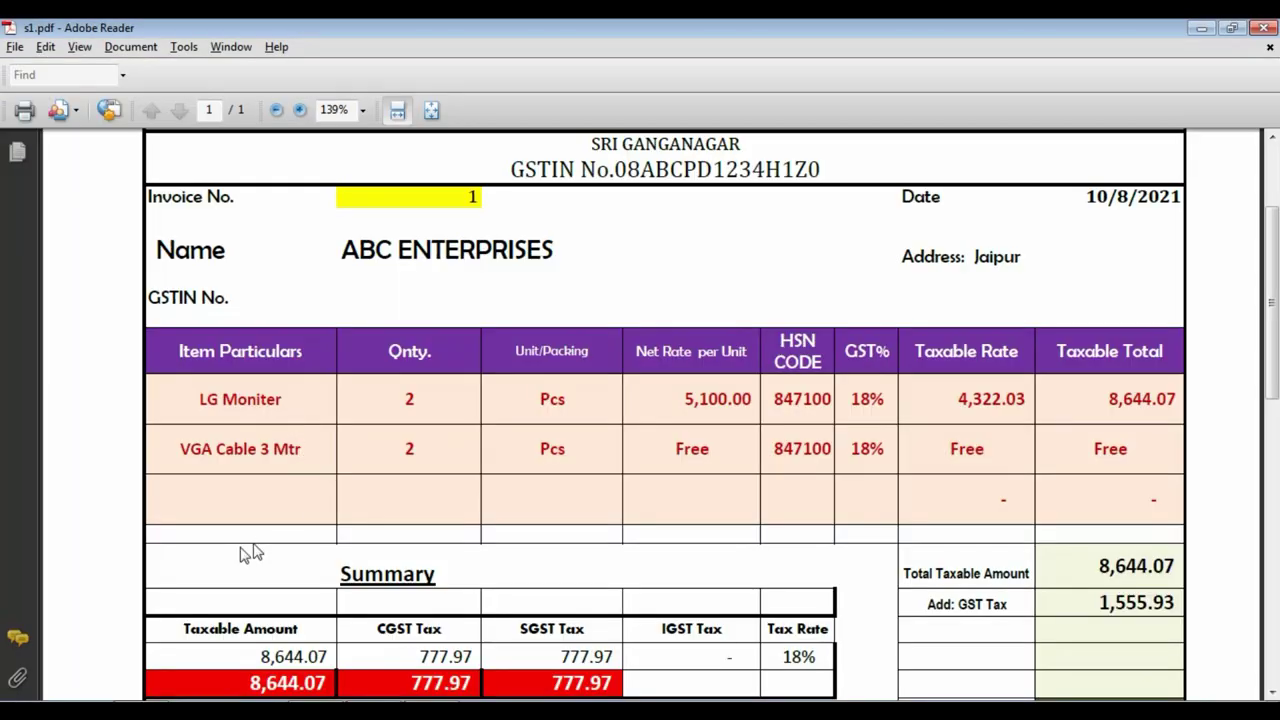
{"action": "scroll", "coordinate": [337, 457], "scroll_direction": "down", "scroll_amount": 1}
{"action": "key", "text": "alt+Tab"}
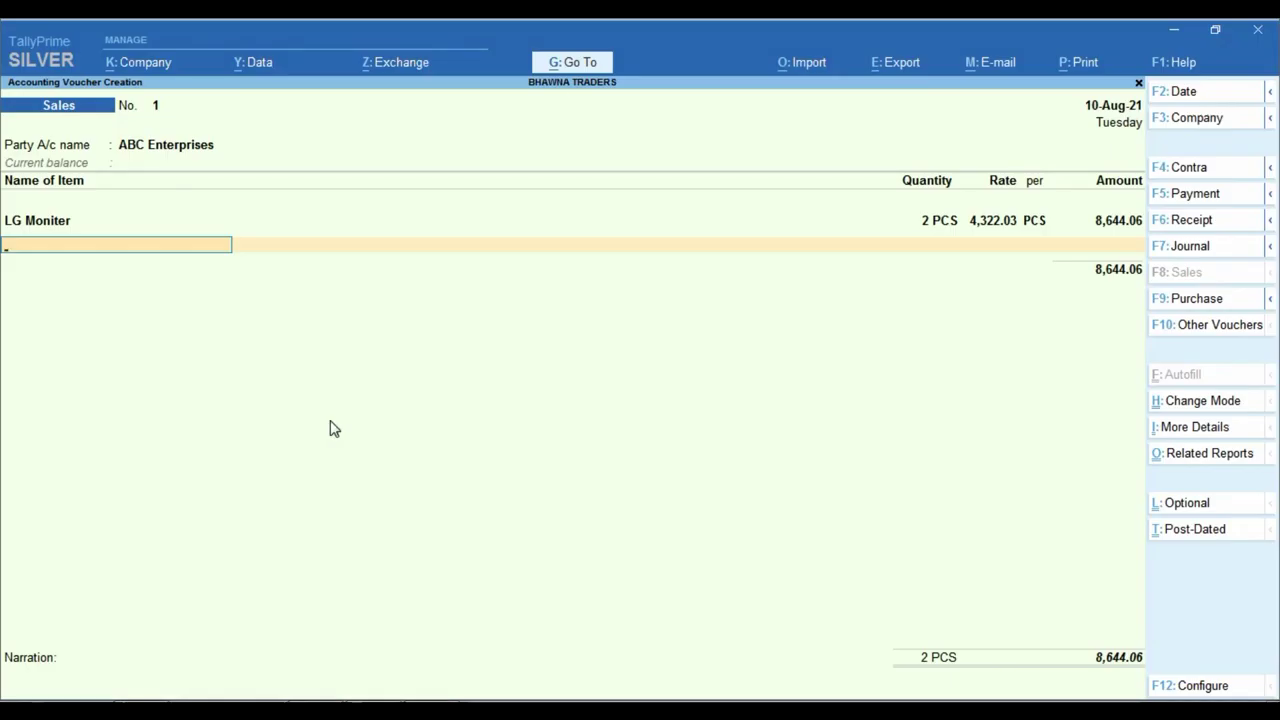
{"action": "type", "text": "Vga"}
{"action": "key", "text": "Return"}
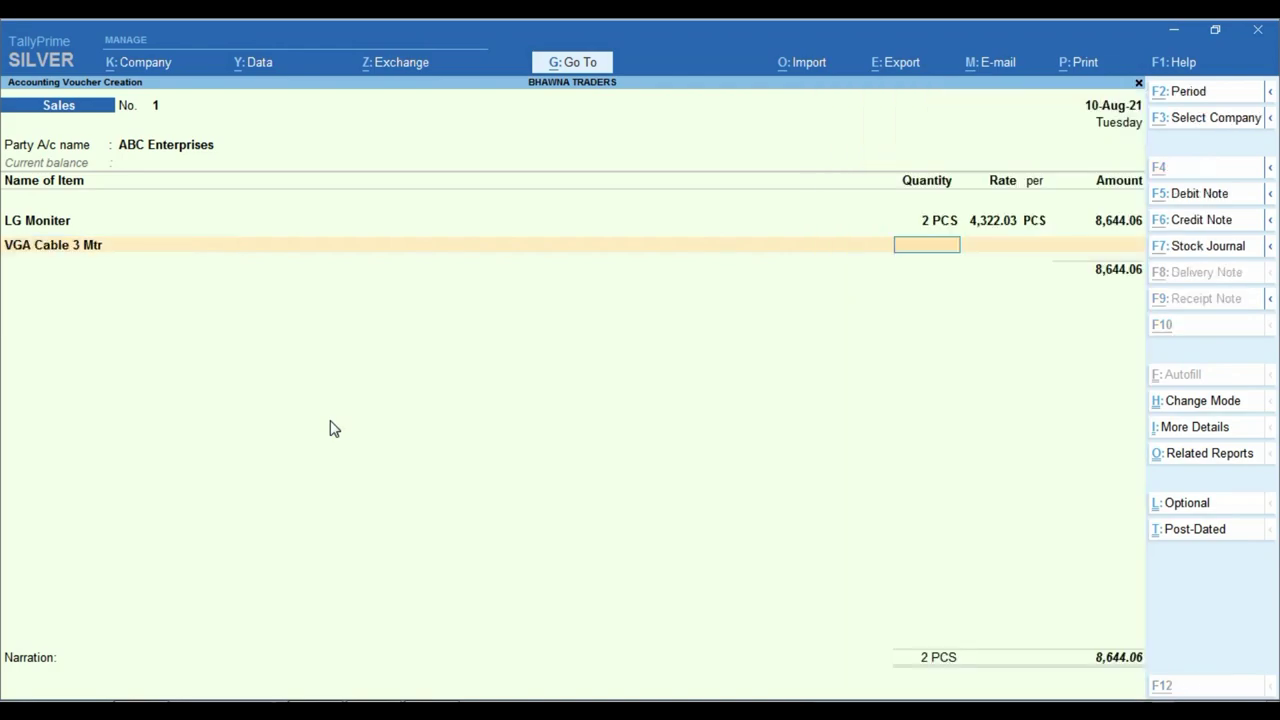
{"action": "key", "text": "alt+Tab"}
{"action": "key", "text": "alt+Tab"}
{"action": "type", "text": "2"}
{"action": "key", "text": "Return"}
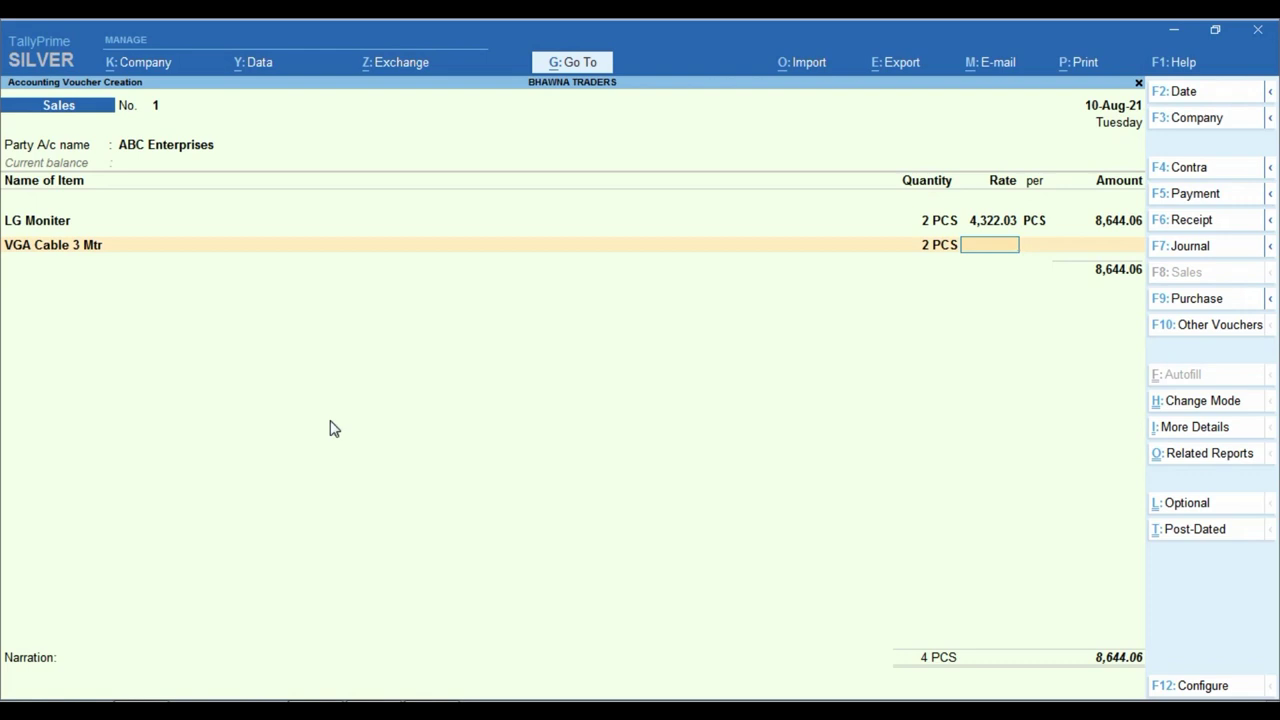
- Leave the VGA Cable 3 Mtr rate and amount blank and allocate the item to the GST 18% SALE ledger
{"action": "key", "text": "Return"}
{"action": "key", "text": "Return"}
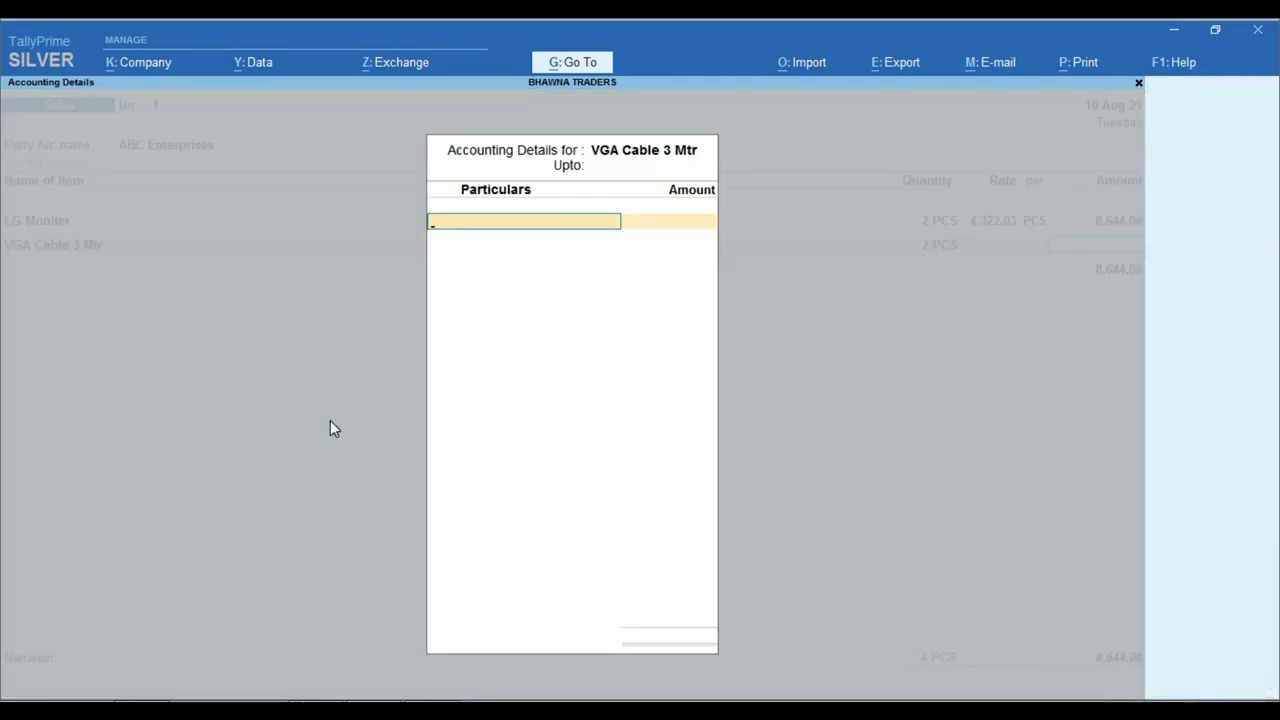
{"action": "type", "text": "Gs"}
{"action": "key", "text": "Return"}
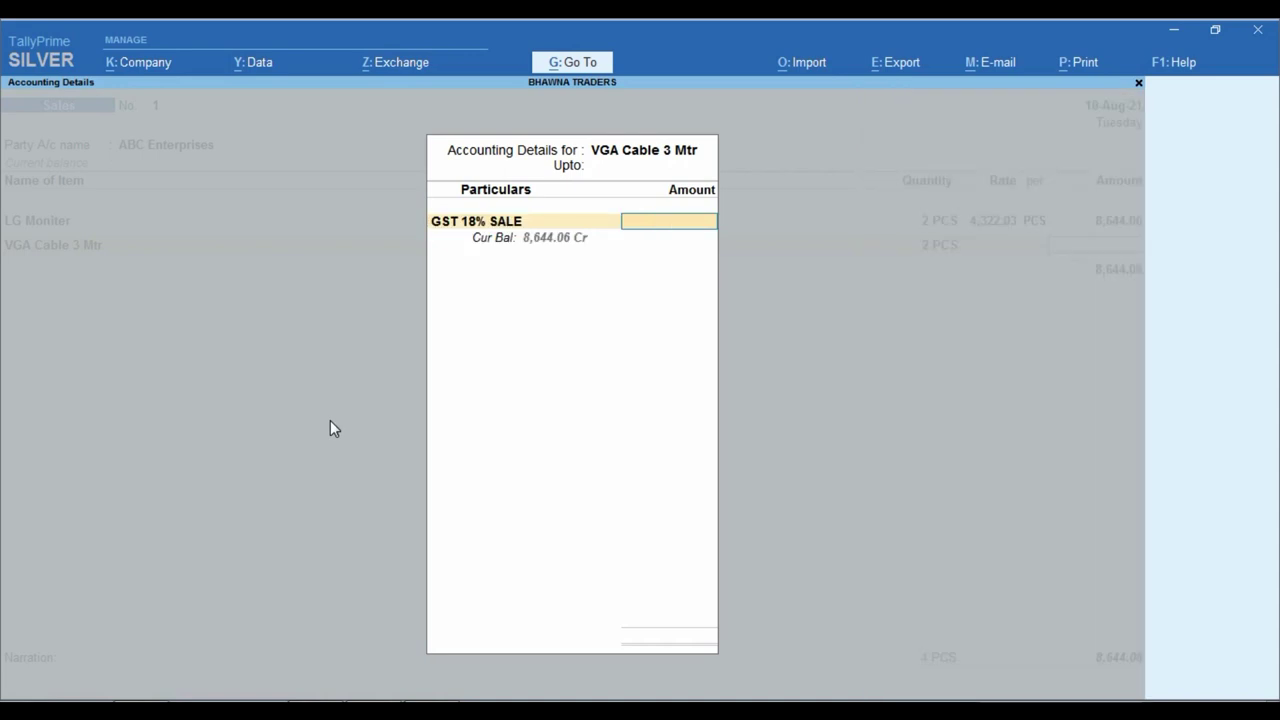
{"action": "key", "text": "Return"}
{"action": "key", "text": "Return"}
- Add the CGST TAX and SGST TAX ledgers below the invoice items
{"action": "type", "text": "cg"}
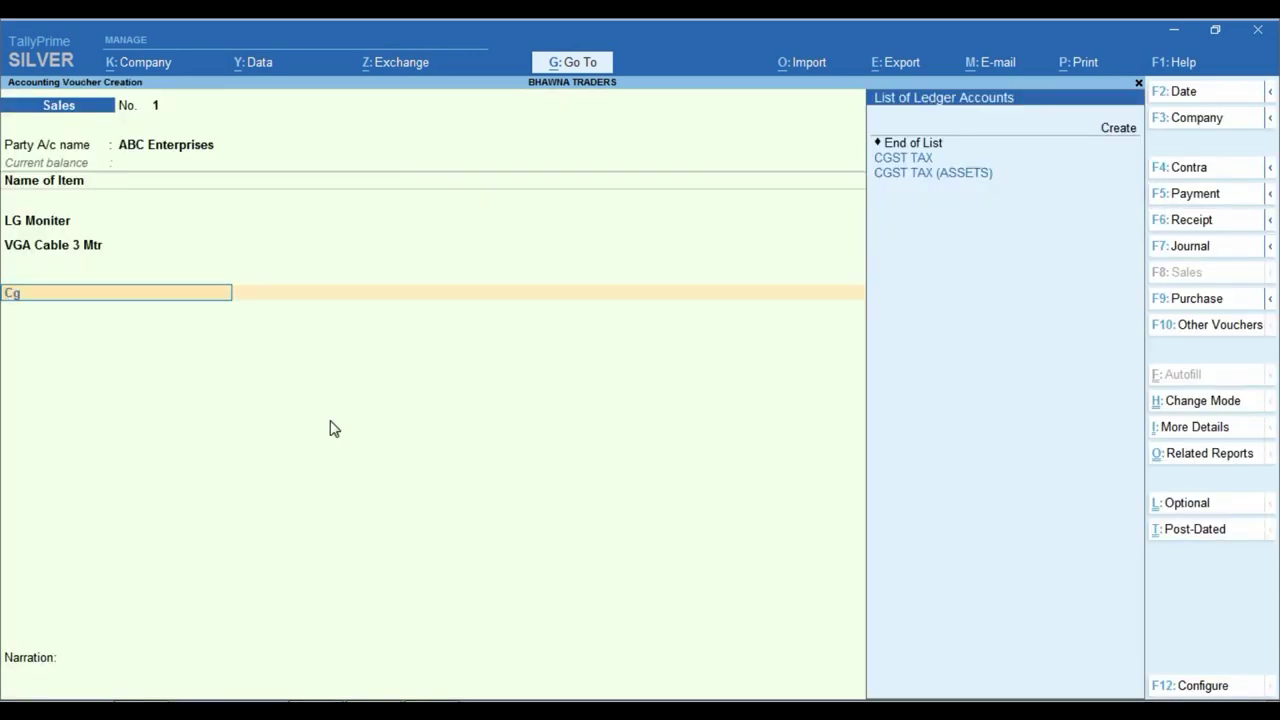
{"action": "key", "text": "Return"}
{"action": "key", "text": "Return"}
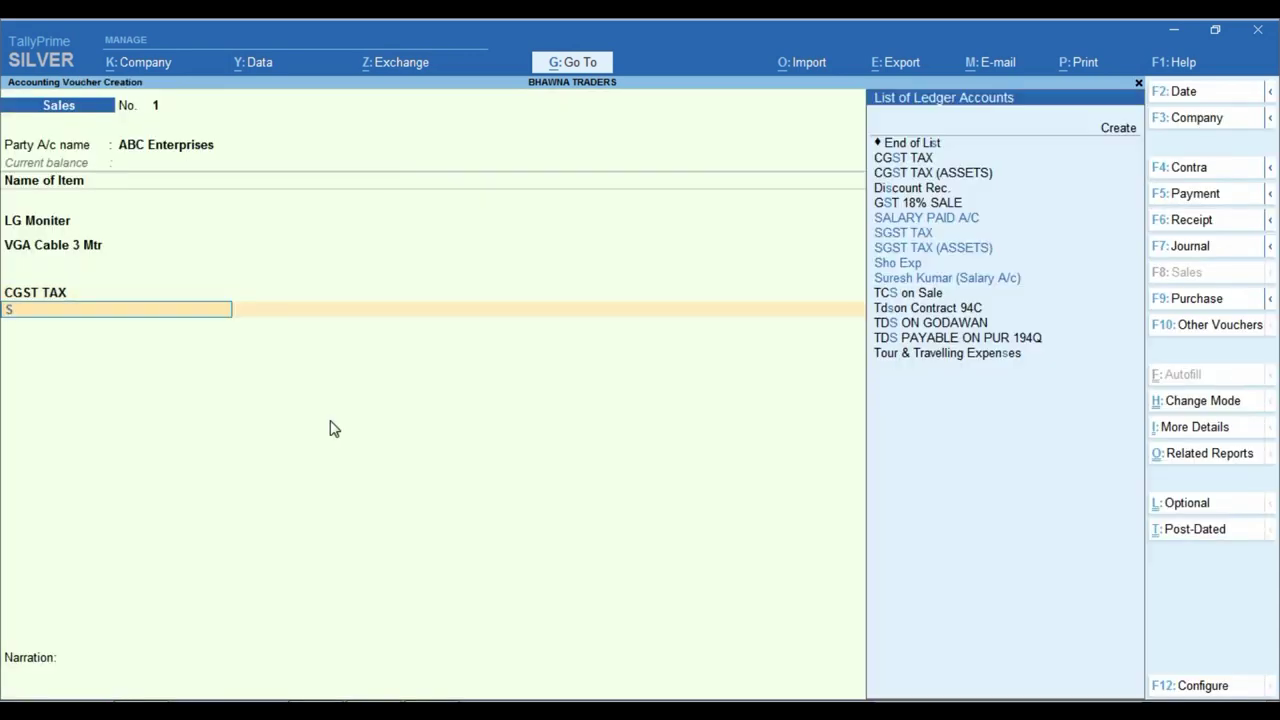
{"action": "type", "text": "Sg"}
{"action": "key", "text": "Return"}
{"action": "key", "text": "Return"}
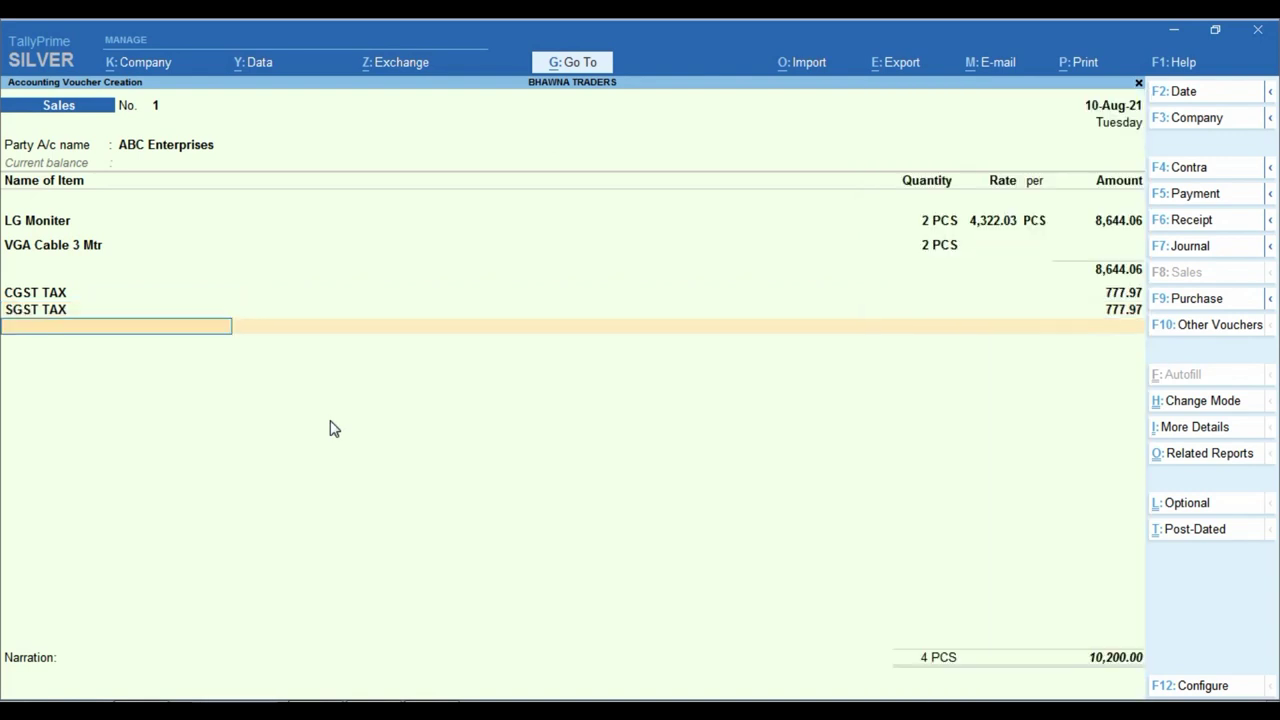
- Record the full amount as New Ref 1 in the bill-wise details for ABC Enterprises and save the sales voucher
{"action": "key", "text": "Return"}
{"action": "key", "text": "Return"}
{"action": "key", "text": "Return"}
{"action": "key", "text": "Return"}
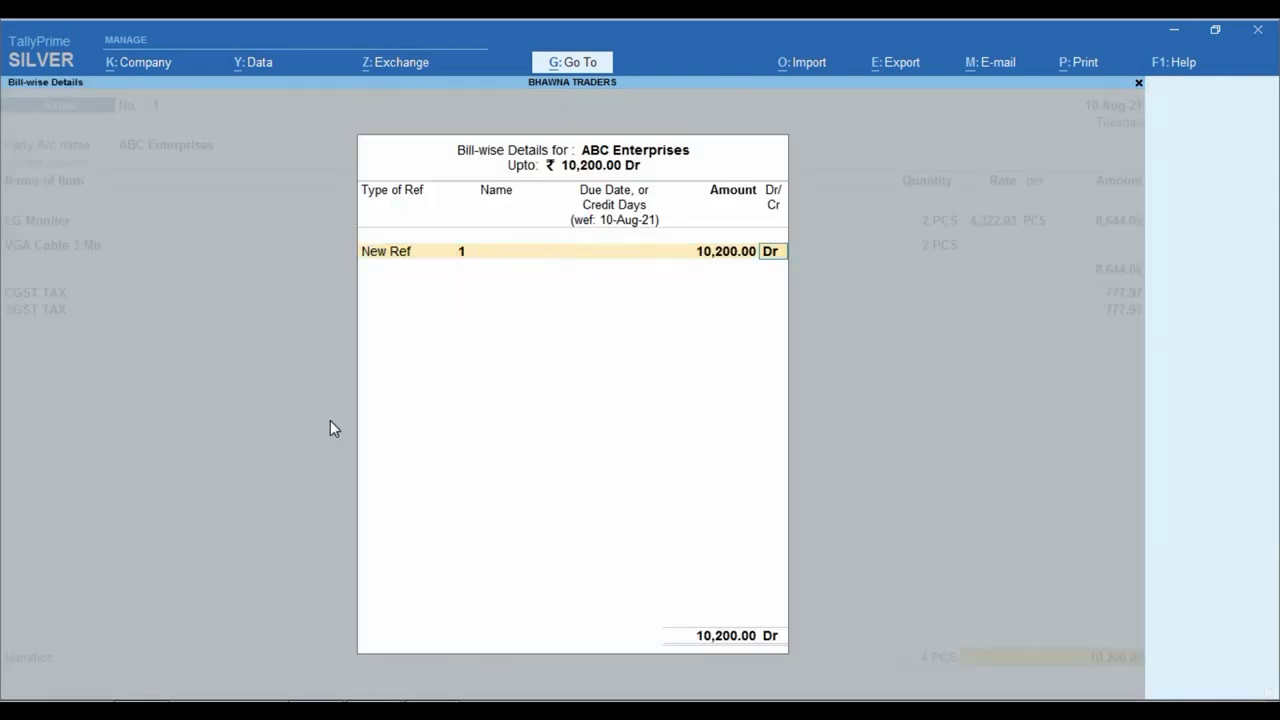
{"action": "key", "text": "Return"}
{"action": "key", "text": "Return"}
{"action": "key", "text": "Return"}
{"action": "key", "text": "Return"}
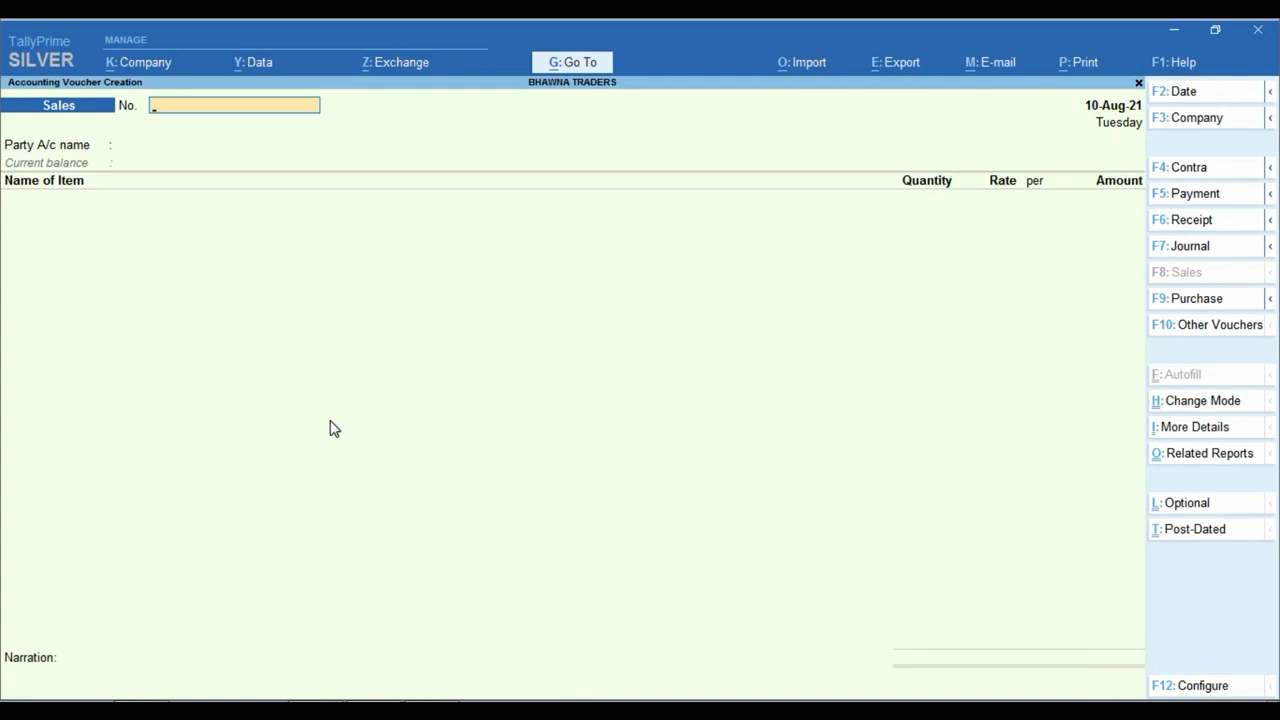
- Leave voucher entry and check the closing quantities of LG Moniter and VGA Cable 3 Mtr in the Stock Summary
{"action": "key", "text": "Escape"}
{"action": "key", "text": "Return"}
{"action": "key", "text": "s"}
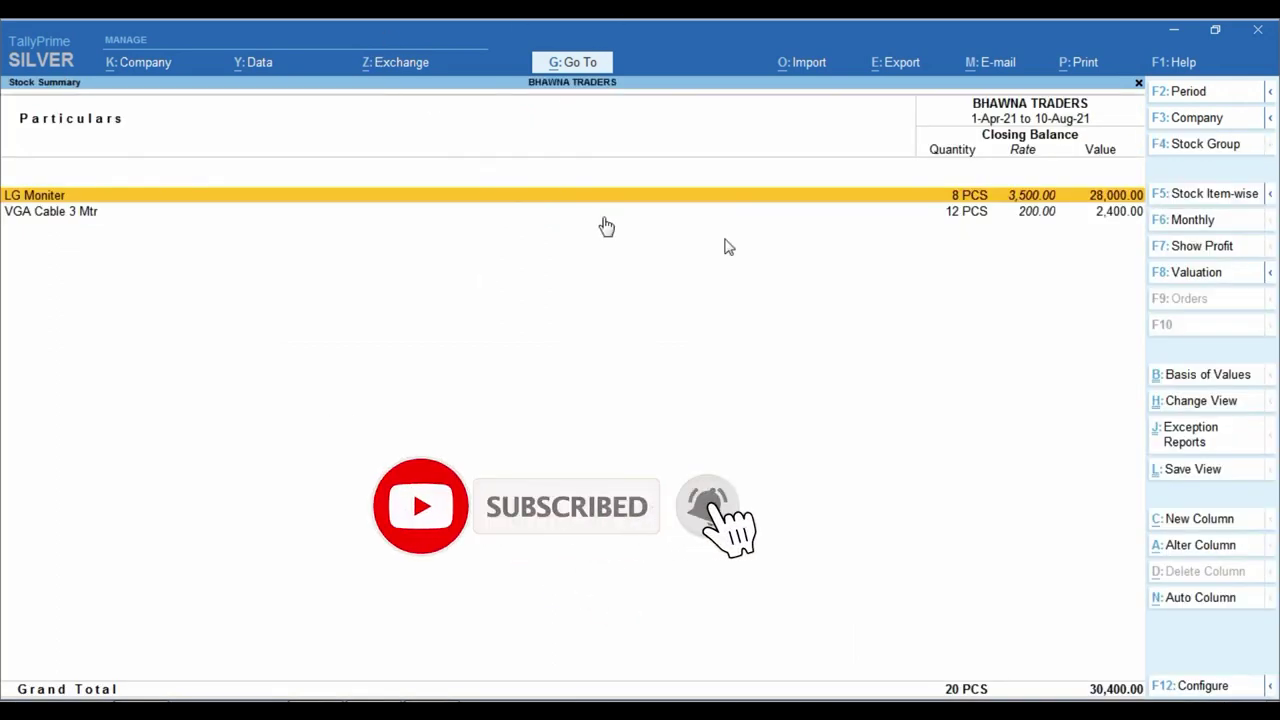
{"action": "left_click", "coordinate": [961, 206]}
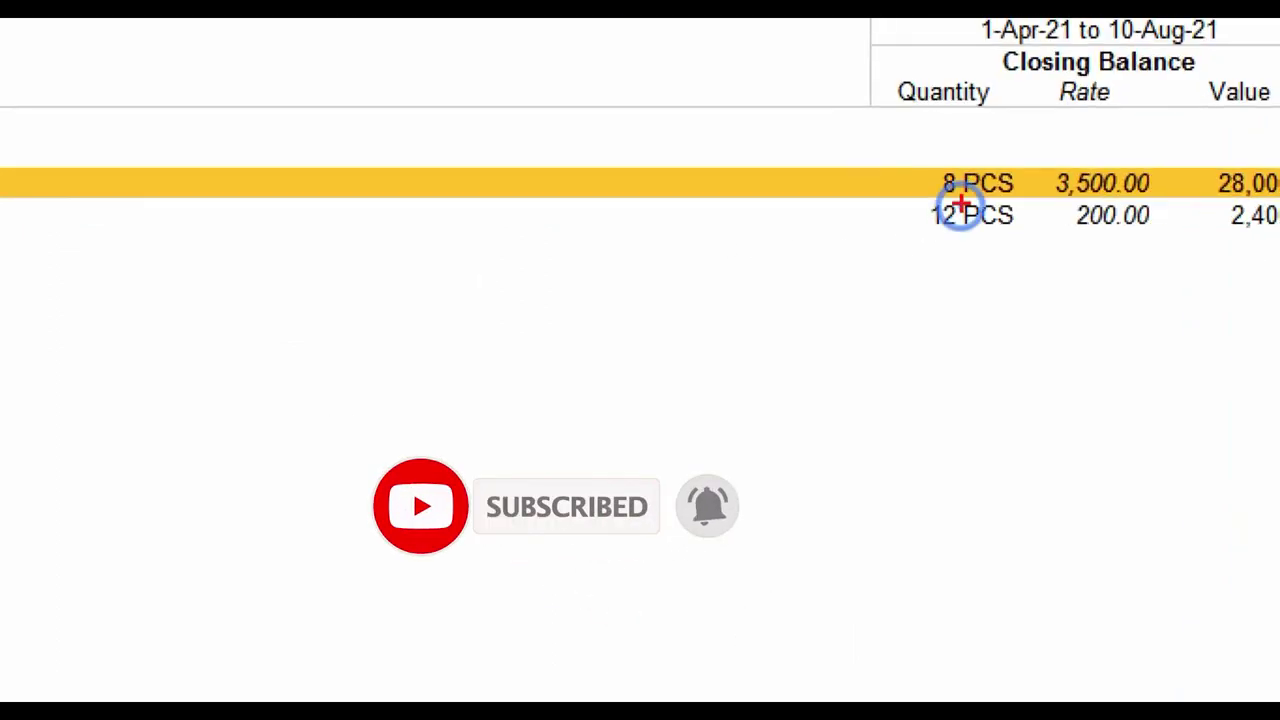
{"action": "left_click_drag", "start_coordinate": [900, 148], "coordinate": [1034, 198]}
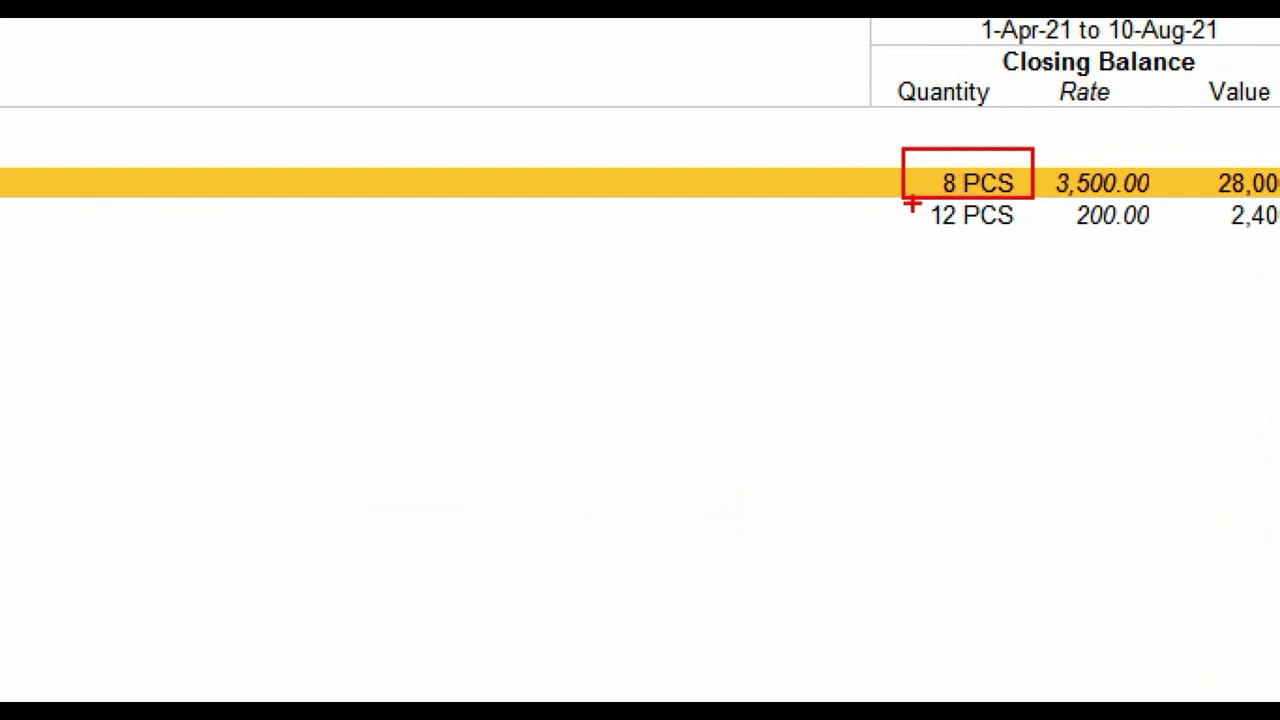
{"action": "left_click_drag", "start_coordinate": [900, 197], "coordinate": [1050, 245]}
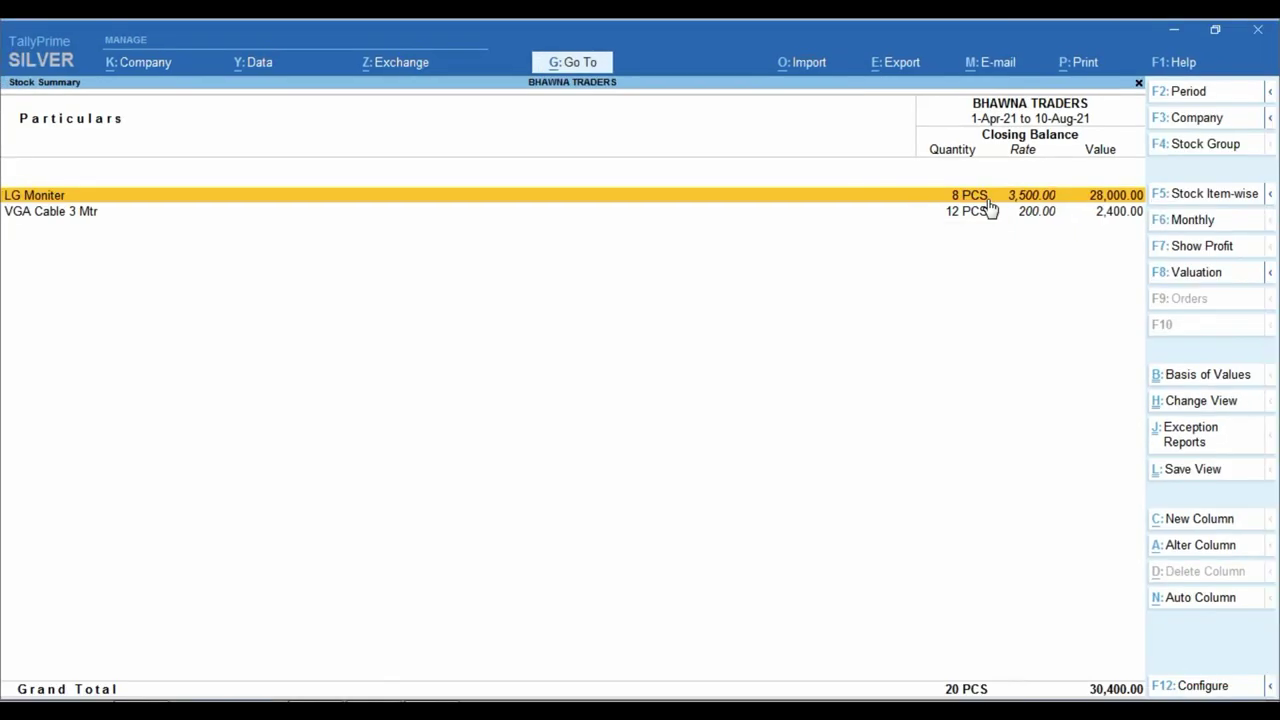
- Check the outward and closing quantities in the August vouchers of LG Moniter and return to the Stock Summary
{"action": "left_click", "coordinate": [988, 207]}
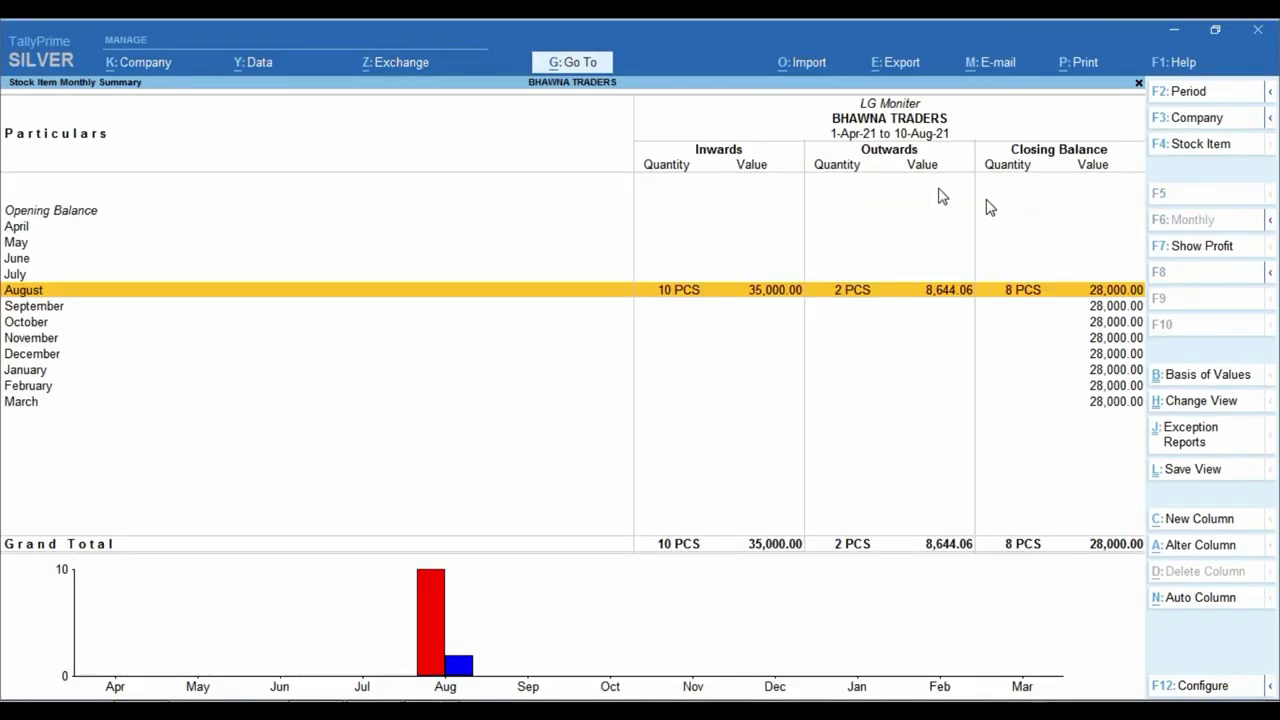
{"action": "key", "text": "Return"}
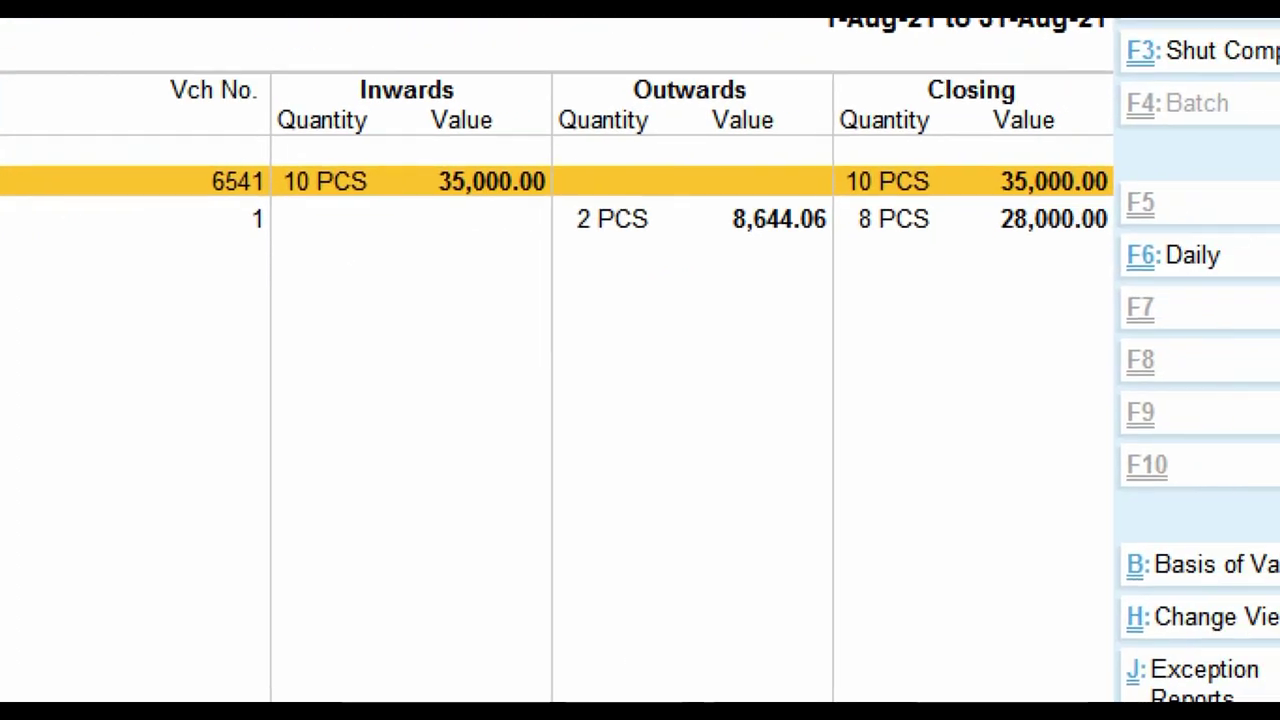
{"action": "left_click_drag", "start_coordinate": [740, 146], "coordinate": [866, 197]}
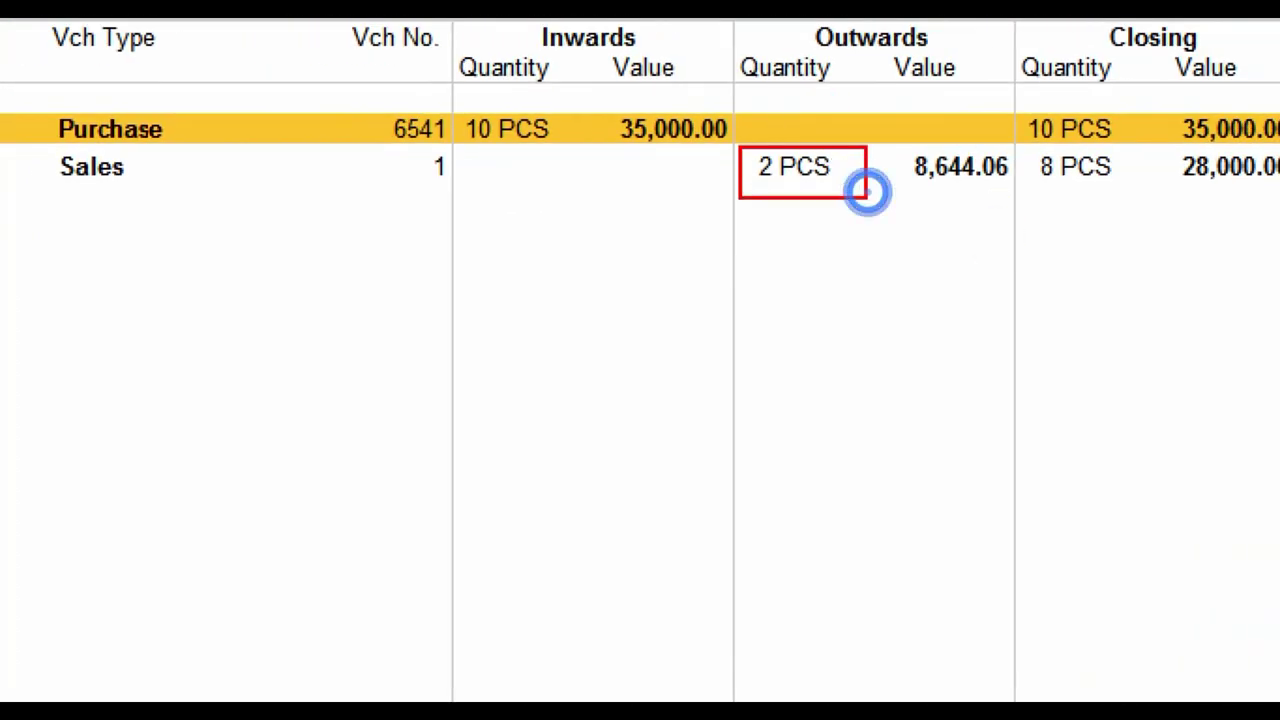
{"action": "left_click_drag", "start_coordinate": [1036, 153], "coordinate": [1135, 189]}
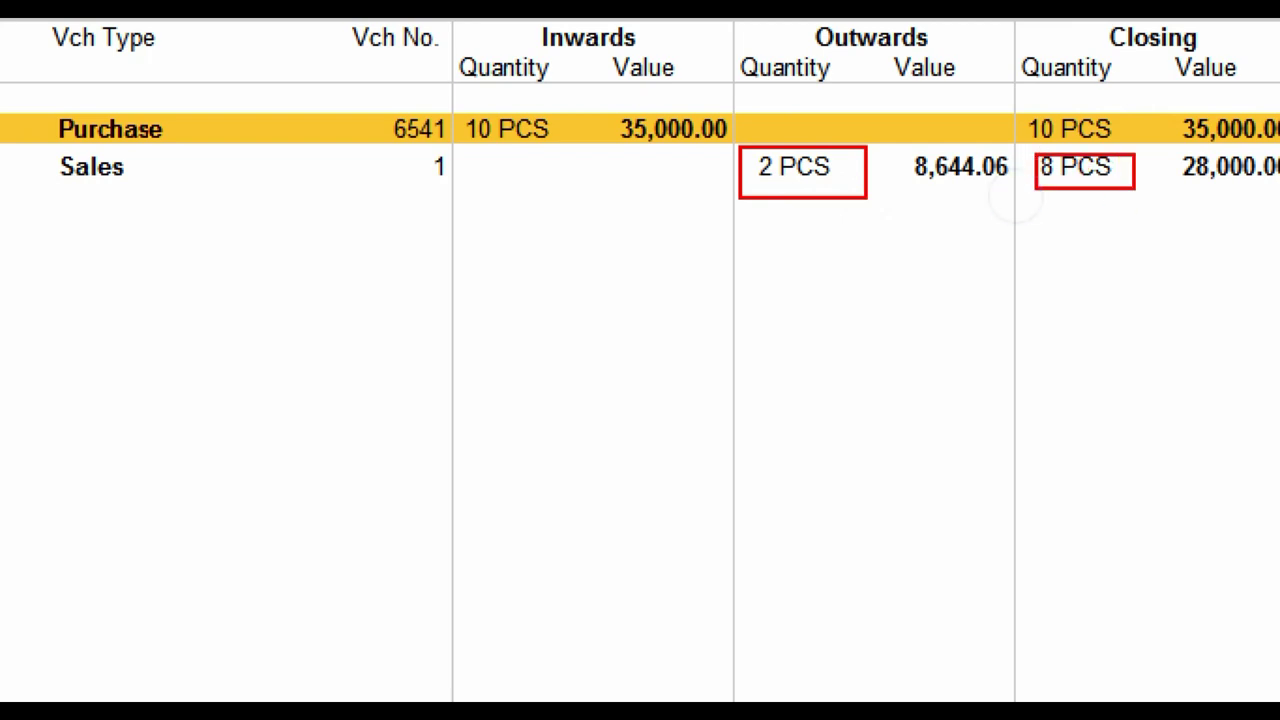
{"action": "key", "text": "Escape"}
{"action": "key", "text": "Escape"}
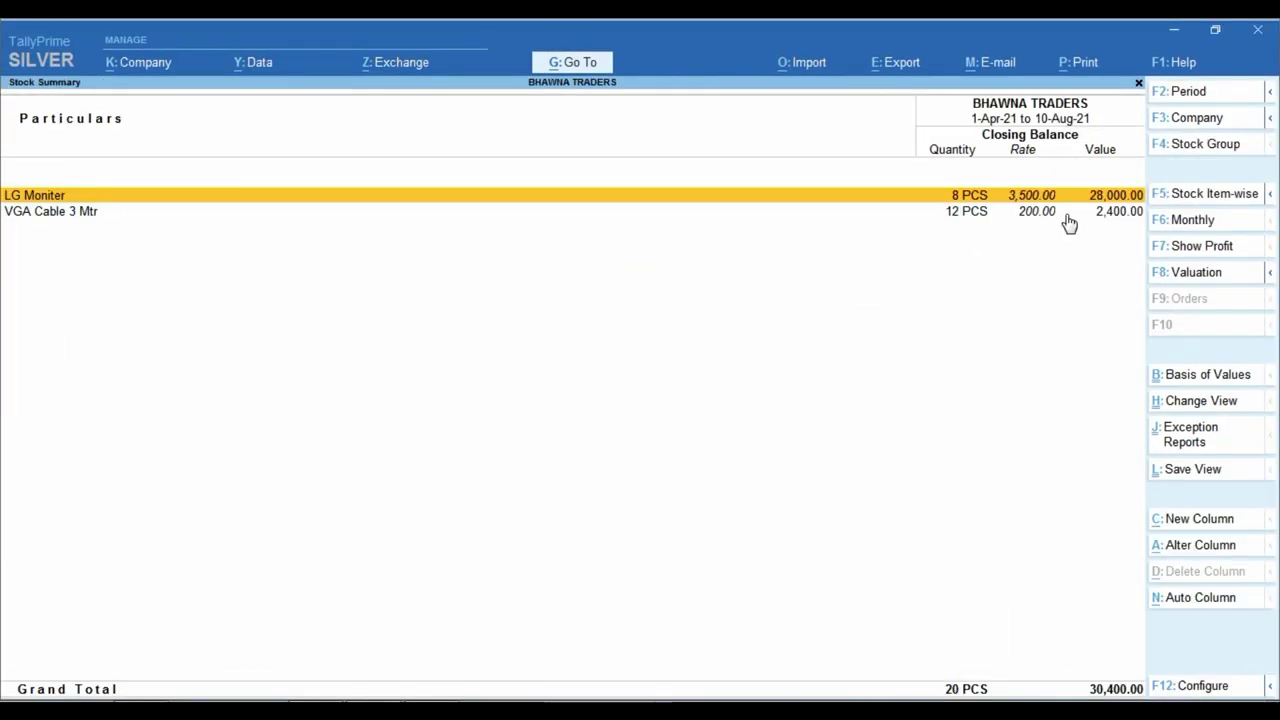
- Check the August vouchers of VGA Cable 3 Mtr for inward and outward movements and return to the Gateway of Tally
{"action": "left_click", "coordinate": [1066, 214]}
{"action": "left_click", "coordinate": [1066, 214]}
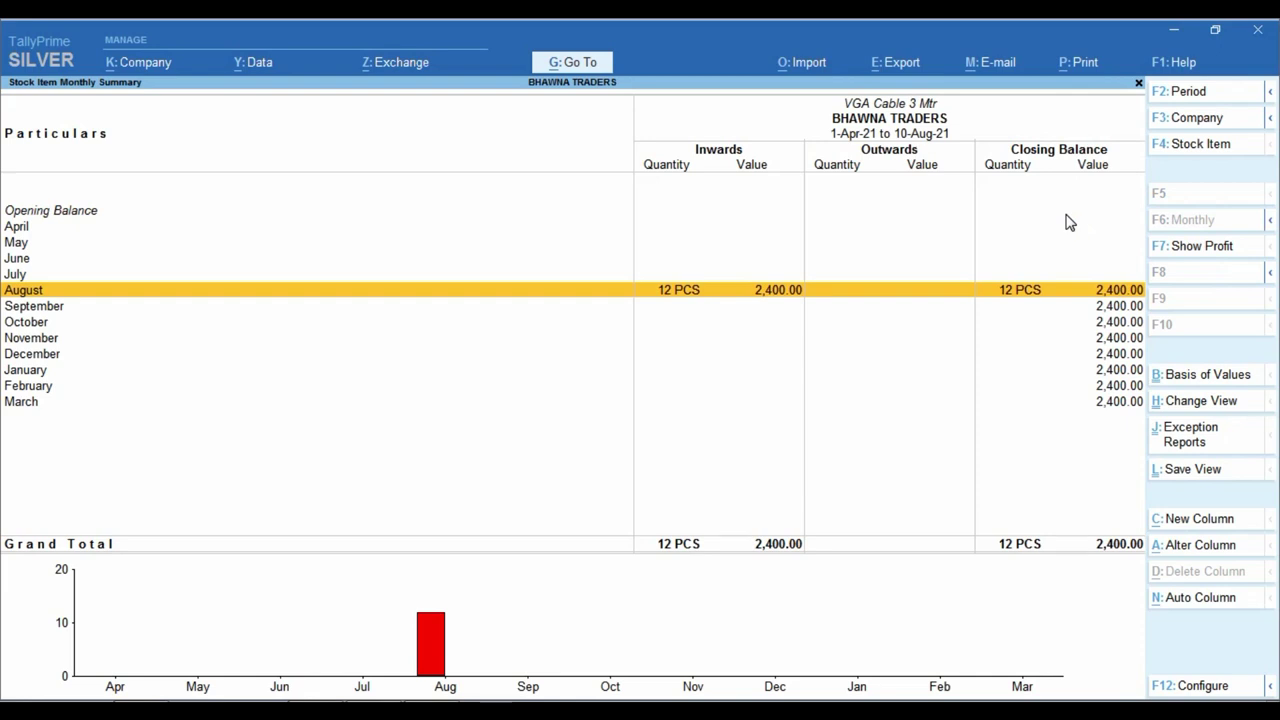
{"action": "key", "text": "Return"}
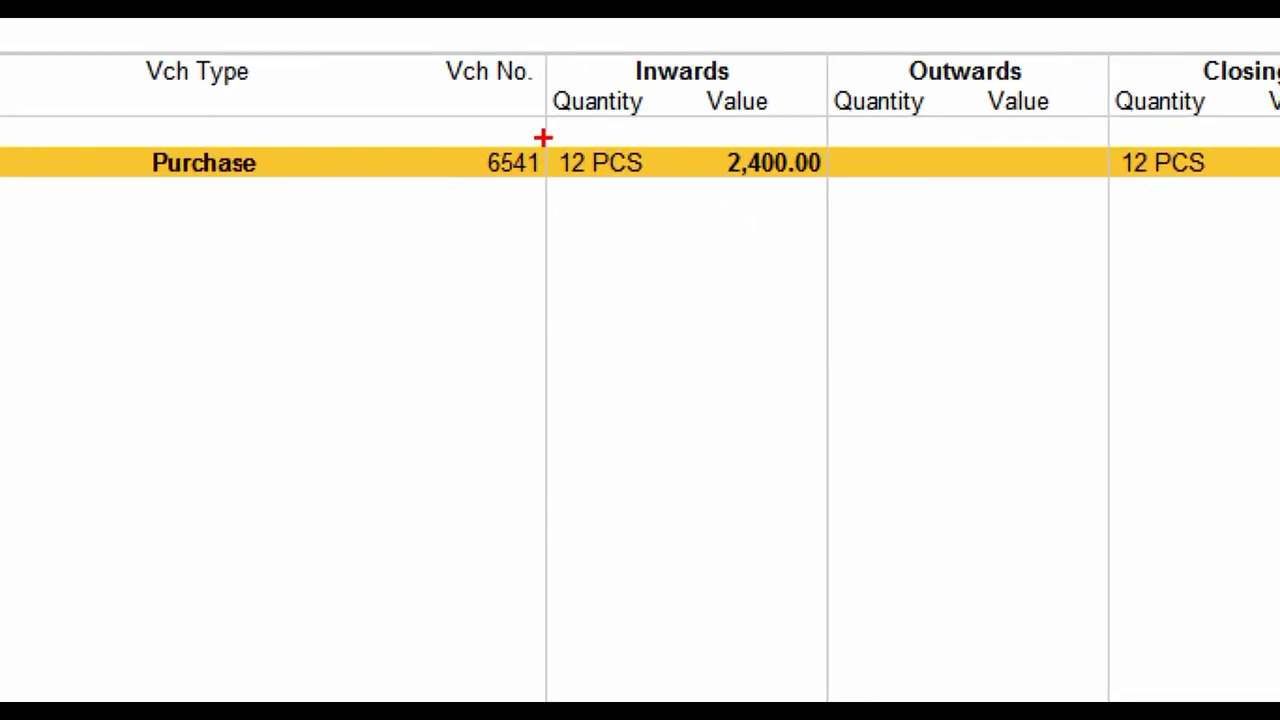
{"action": "left_click_drag", "start_coordinate": [534, 135], "coordinate": [665, 197]}
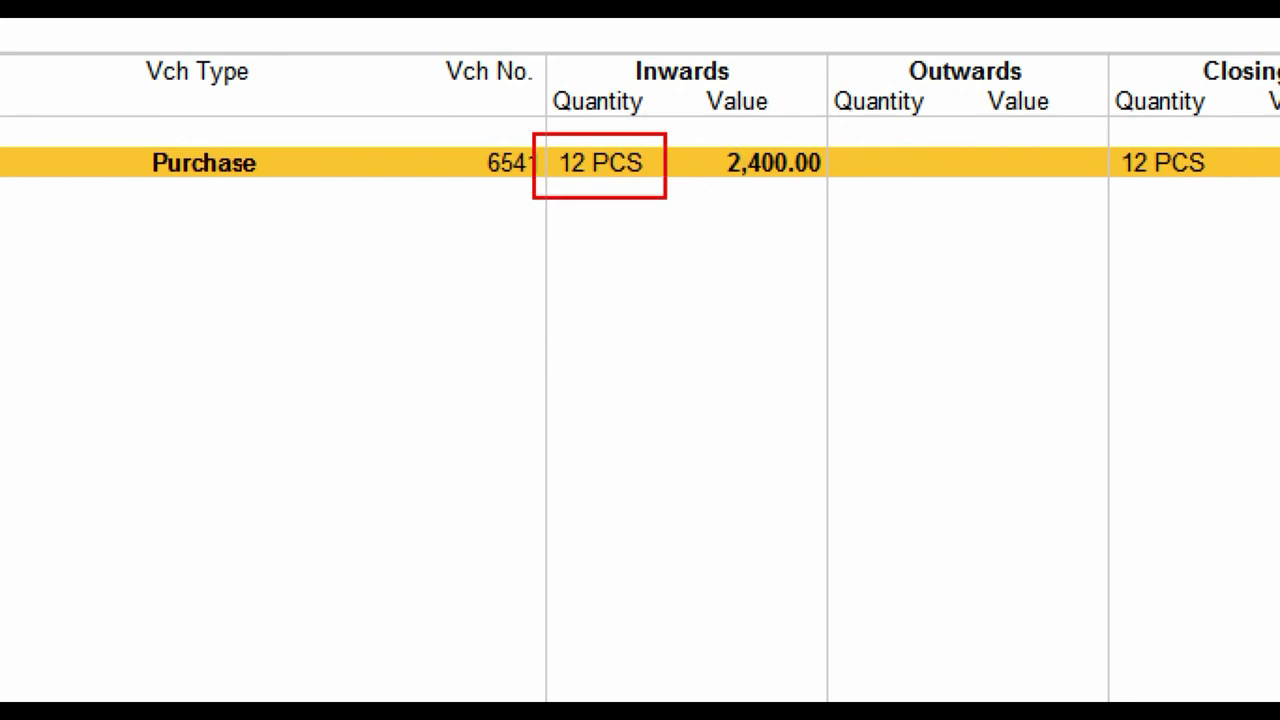
{"action": "mouse_move", "coordinate": [849, 194]}
{"action": "left_mouse_down"}
{"action": "mouse_move", "coordinate": [938, 258]}
{"action": "mouse_move", "coordinate": [1080, 263]}
{"action": "mouse_move", "coordinate": [1105, 250]}
{"action": "left_mouse_up"}
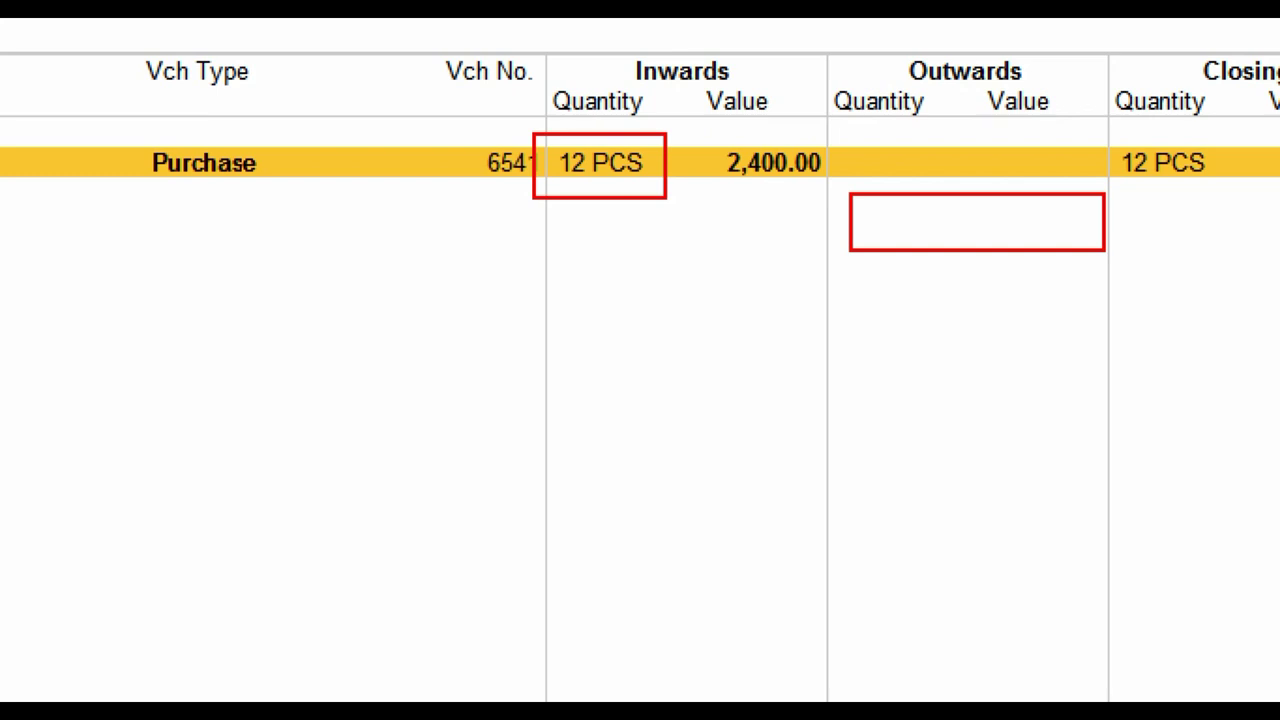
{"action": "key", "text": "Escape"}
{"action": "key", "text": "Escape"}
{"action": "key", "text": "Escape"}
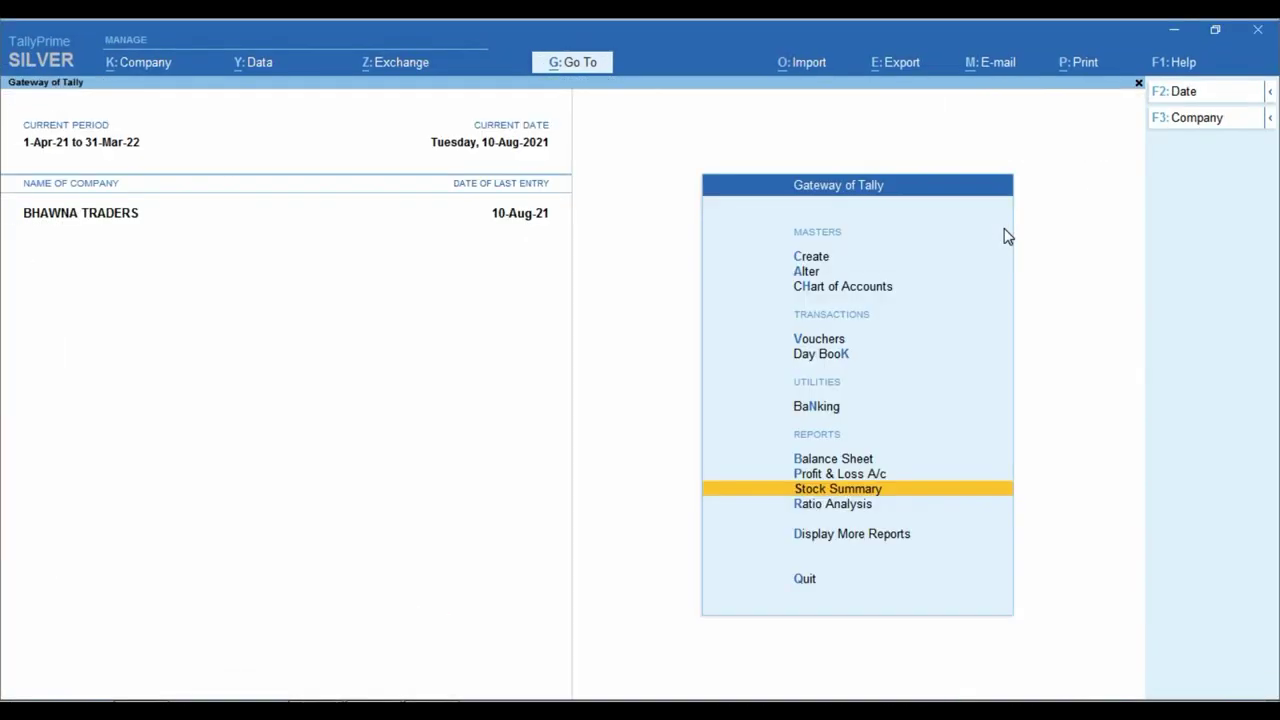
{"action": "key", "text": "Escape"}
{"action": "key", "text": "n"}
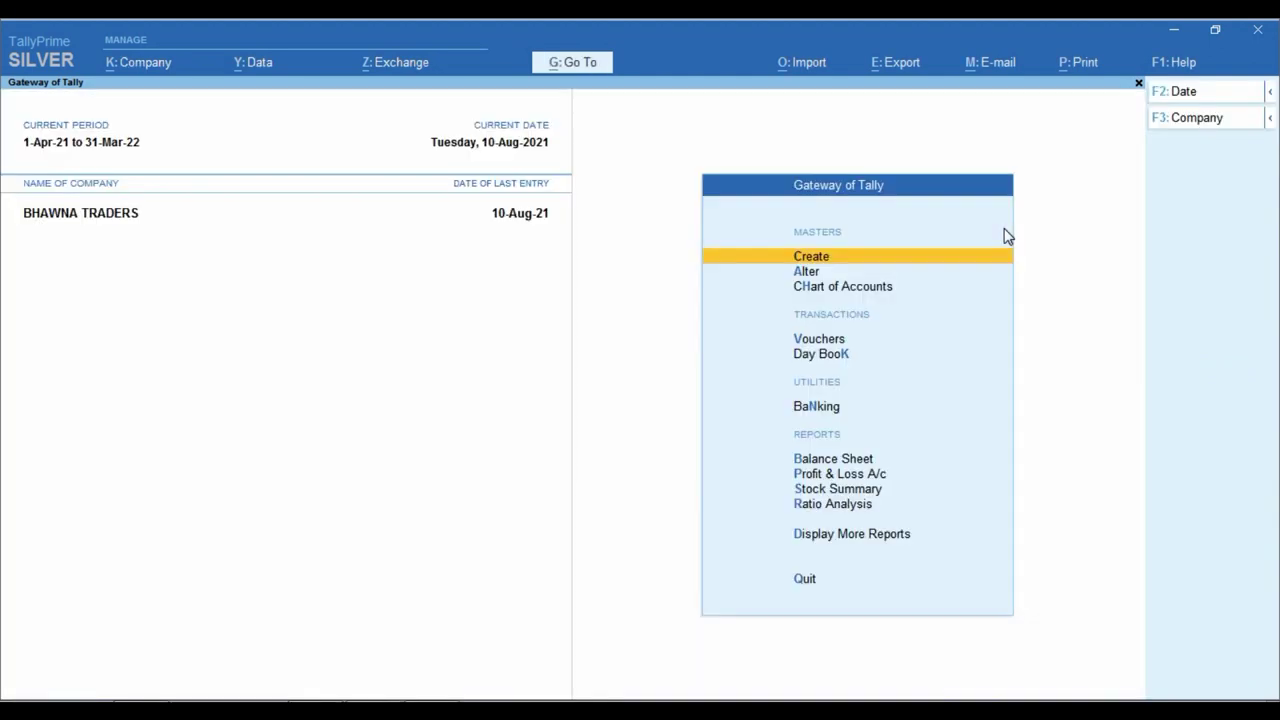
- Open the Sales voucher type for alteration
{"action": "key", "text": "Down"}
{"action": "key", "text": "Return"}
{"action": "key", "text": "Down"}
{"action": "key", "text": "Down"}
{"action": "key", "text": "Down"}
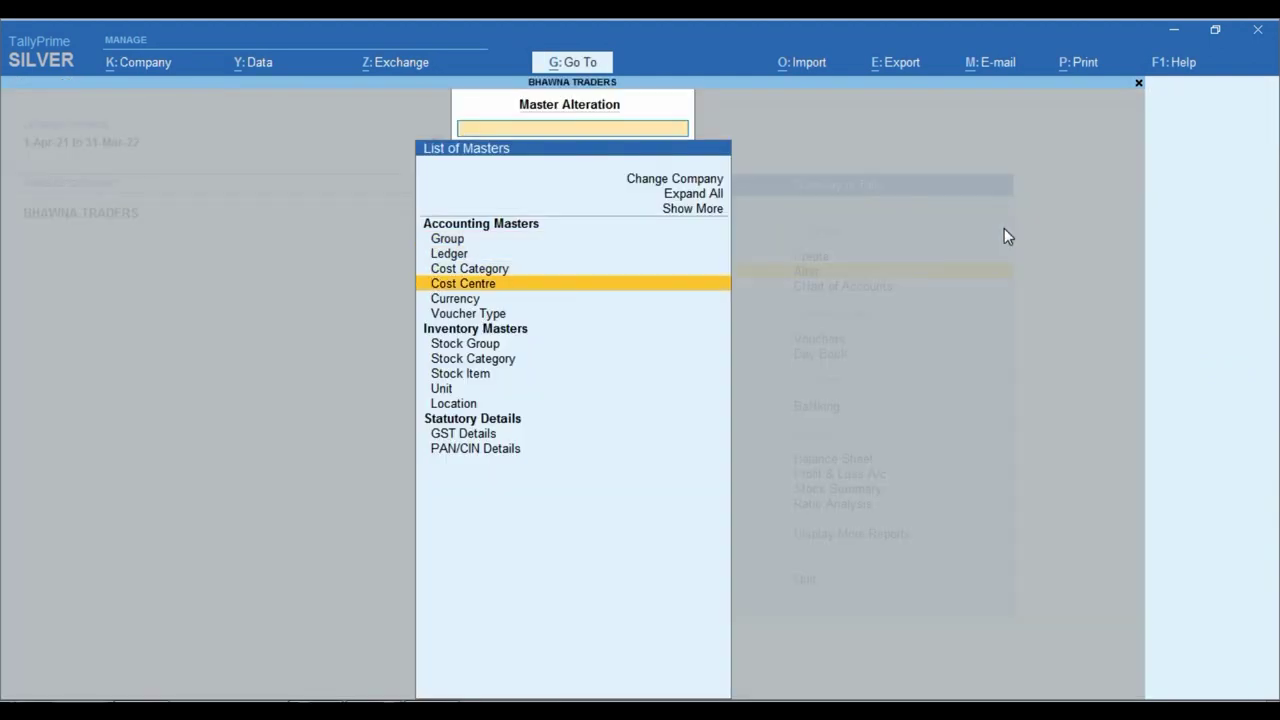
{"action": "key", "text": "Down"}
{"action": "key", "text": "Down"}
{"action": "key", "text": "Return"}
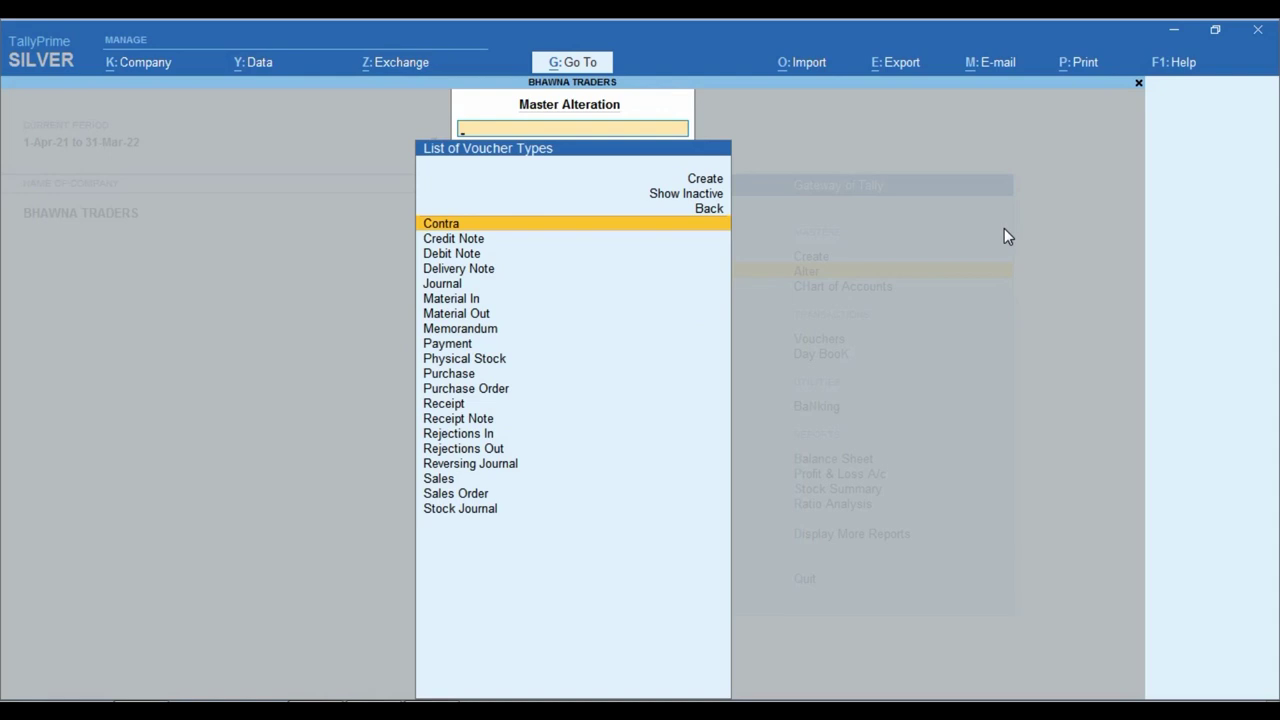
{"action": "type", "text": "Sale"}
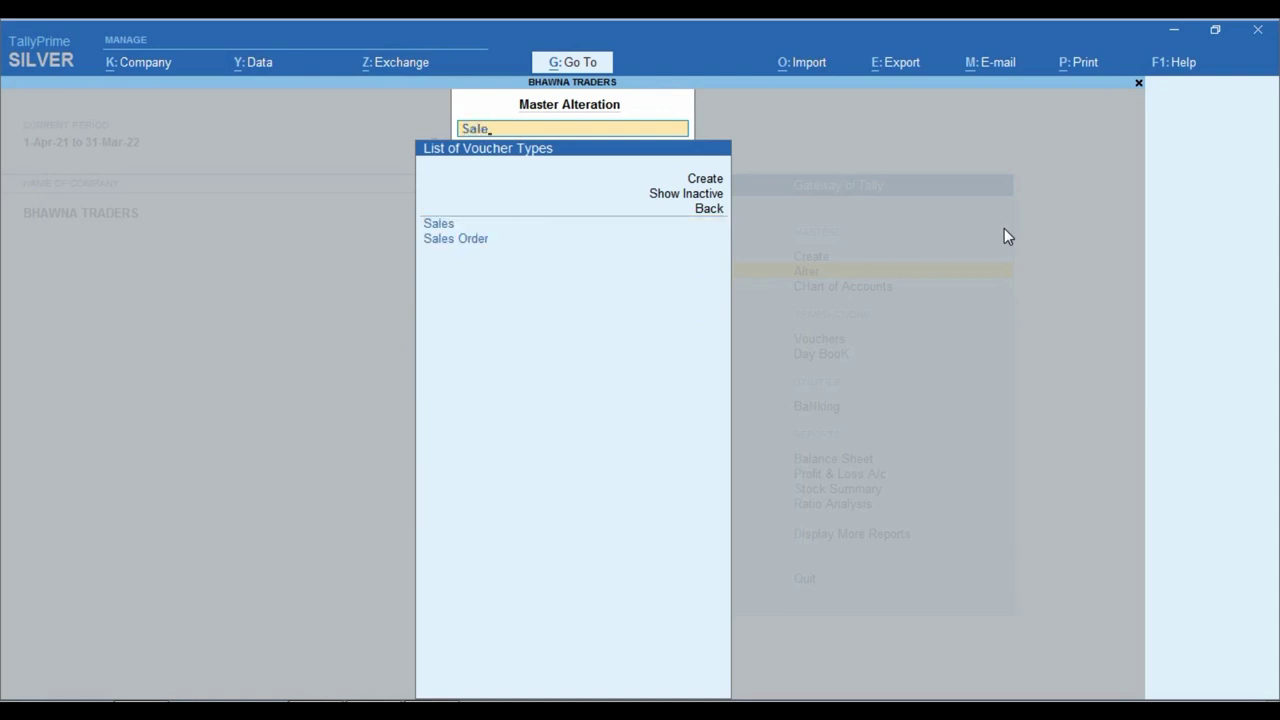
{"action": "key", "text": "Return"}
{"action": "key", "text": "Return"}
{"action": "key", "text": "Return"}
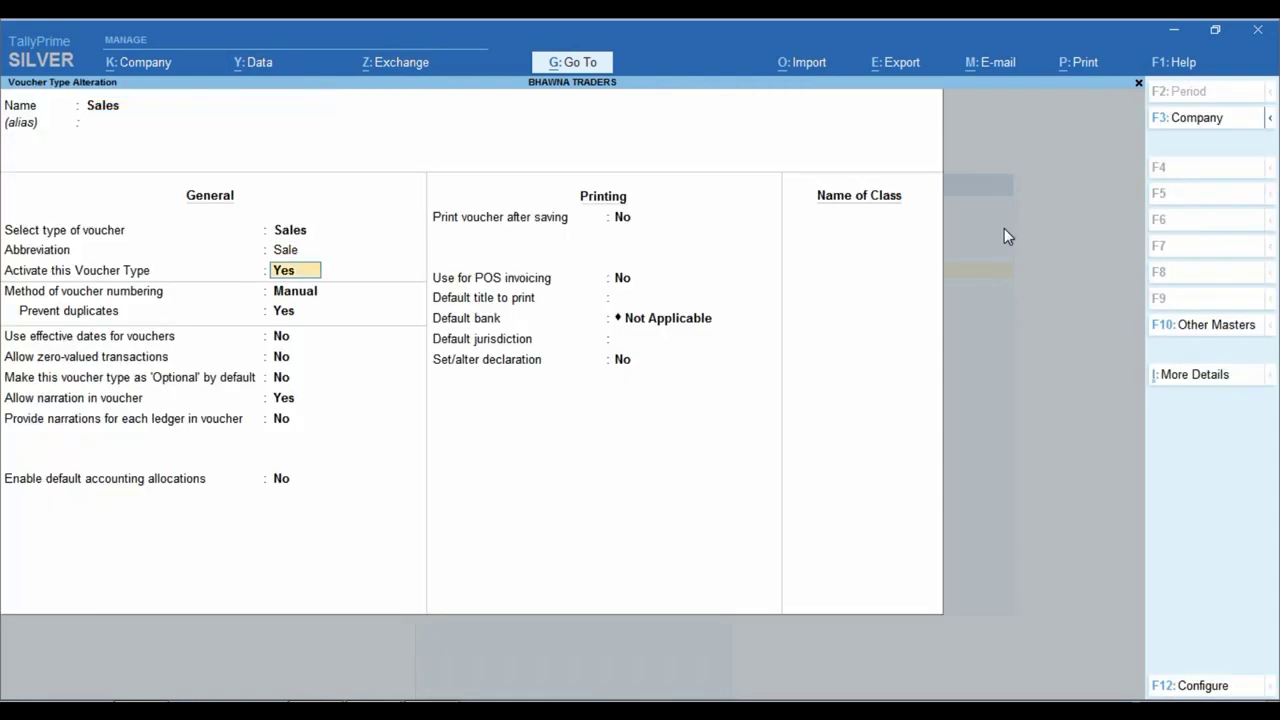
- Set Allow zero-valued transactions to Yes for the Sales voucher type, save it and return to the Gateway of Tally
{"action": "key", "text": "Return"}
{"action": "key", "text": "Return"}
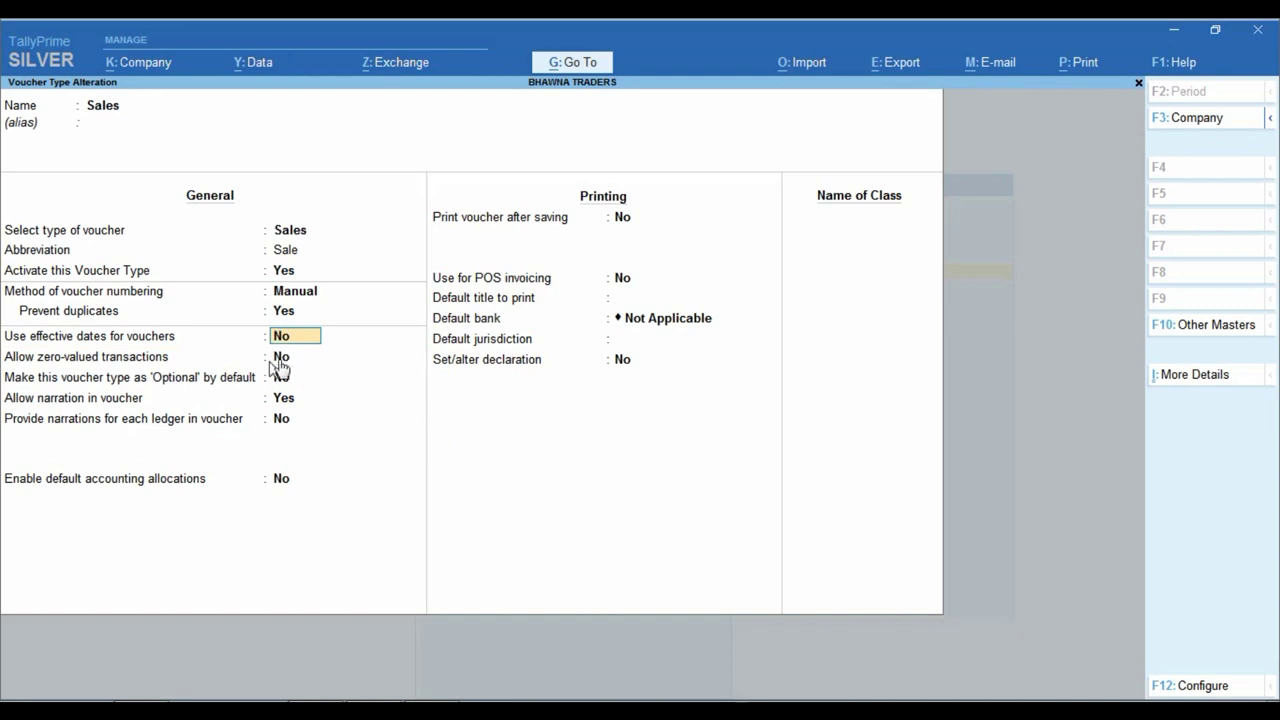
{"action": "left_click", "coordinate": [280, 360]}
{"action": "key", "text": "y"}
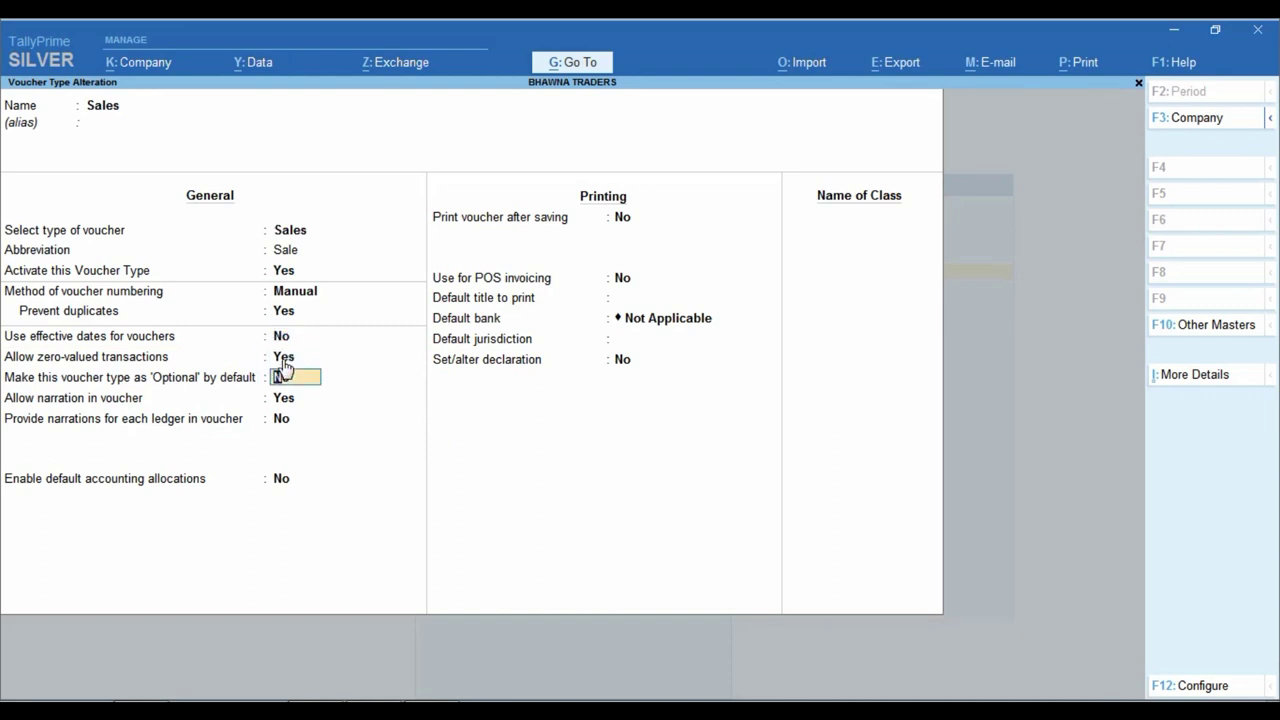
{"action": "key", "text": "ctrl+a"}
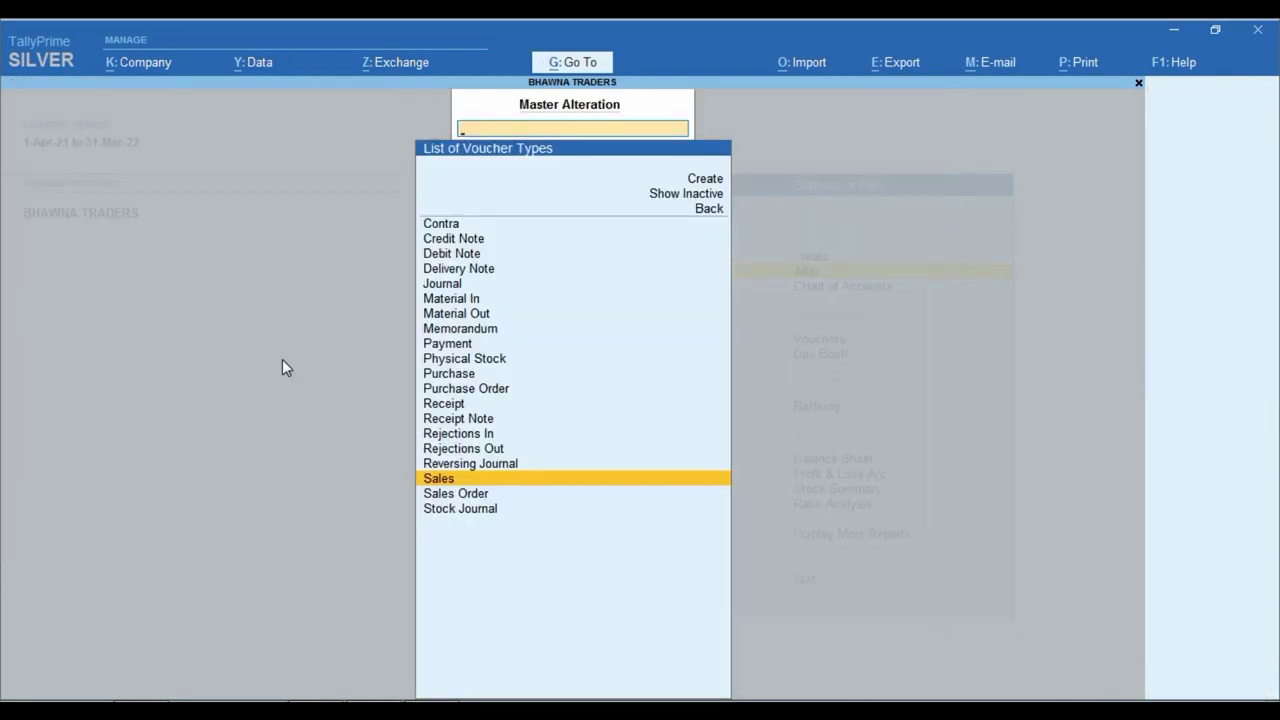
{"action": "key", "text": "Escape"}
{"action": "key", "text": "Up"}
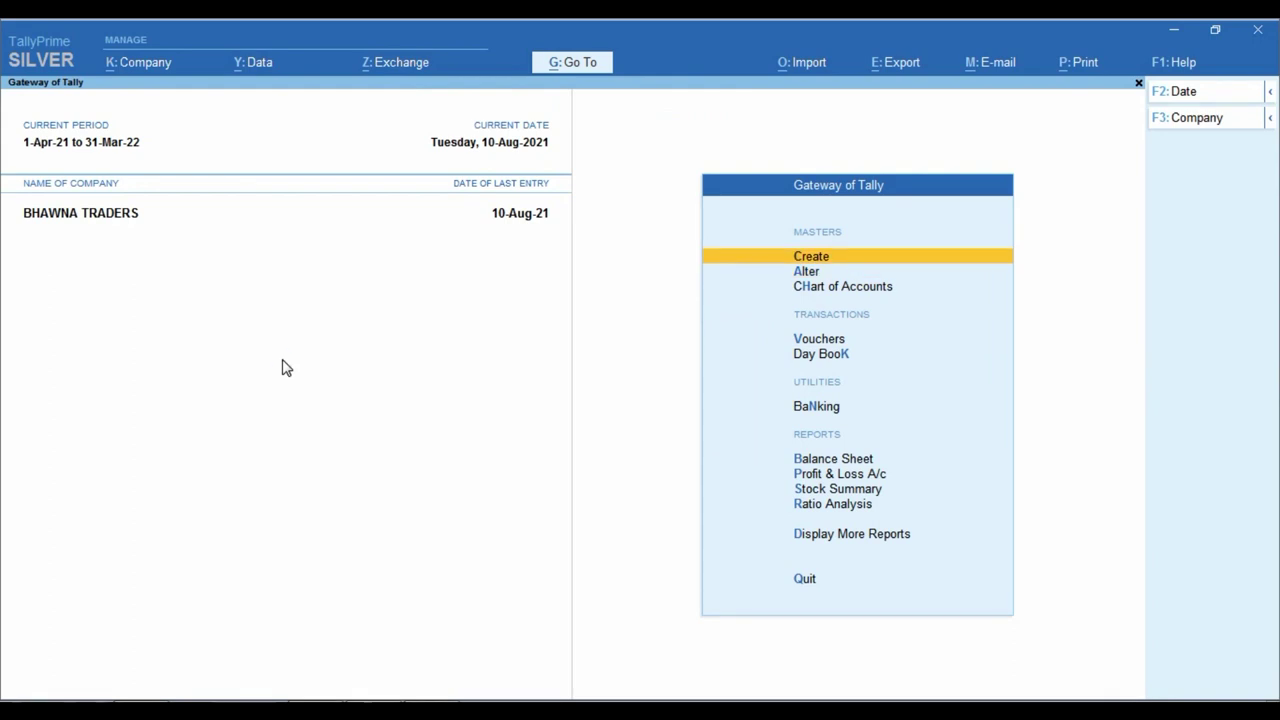
{"action": "key", "text": "v"}
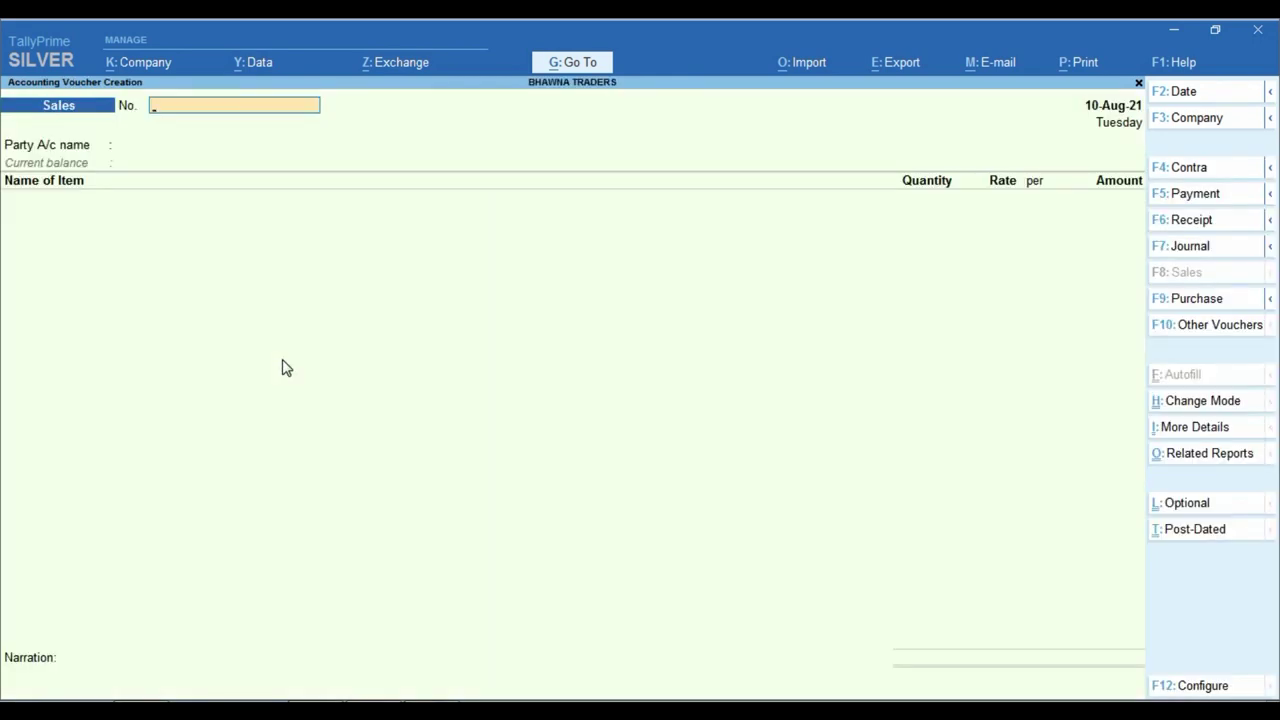
{"action": "key", "text": "Escape"}
{"action": "key", "text": "y"}
- Open the ABC Enterprises sales voucher from the Day Book for alteration and accept its party details
{"action": "key", "text": "d"}
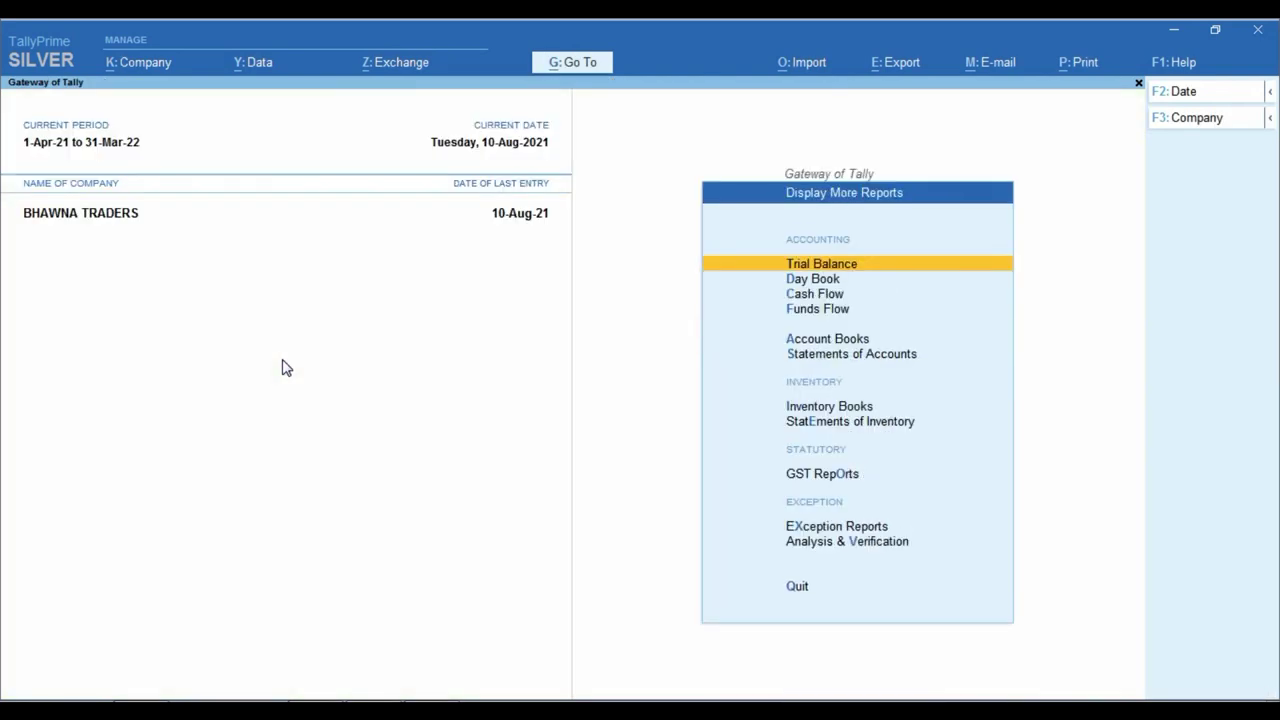
{"action": "key", "text": "d"}
{"action": "key", "text": "Return"}
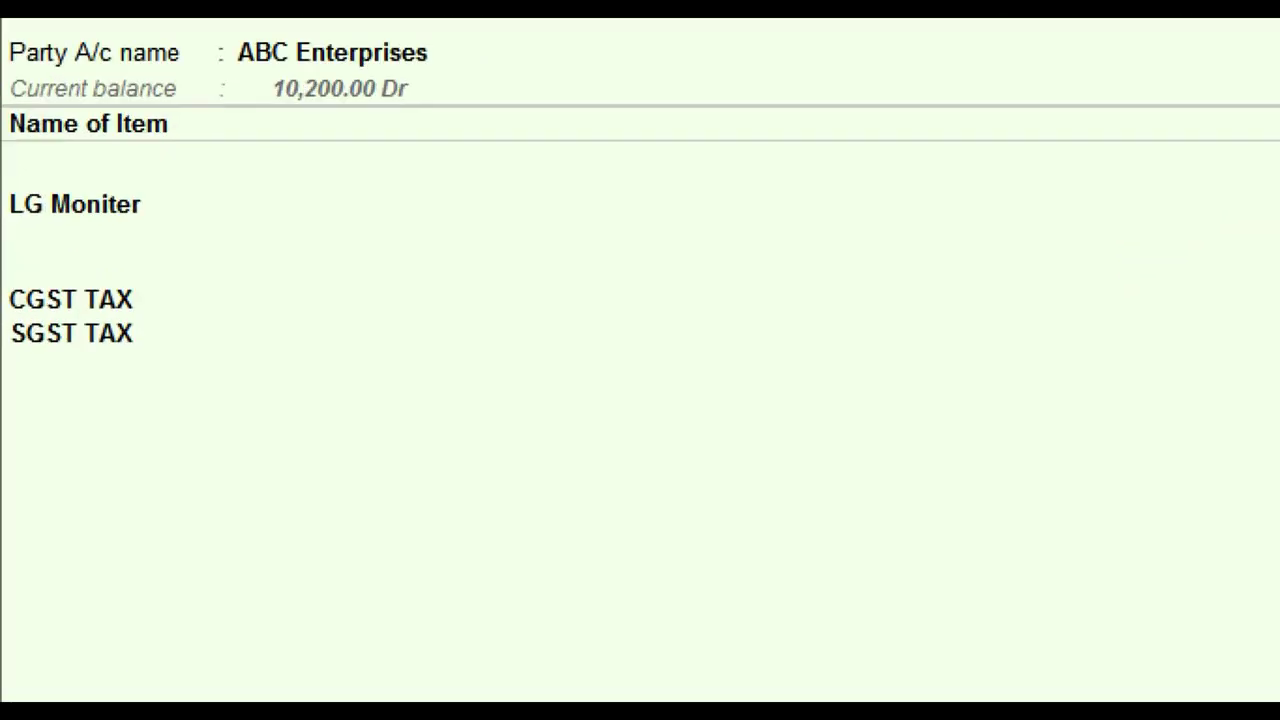
{"action": "key", "text": "Return"}
{"action": "key", "text": "Return"}
{"action": "key", "text": "Return"}
{"action": "key", "text": "Return"}
{"action": "key", "text": "Return"}
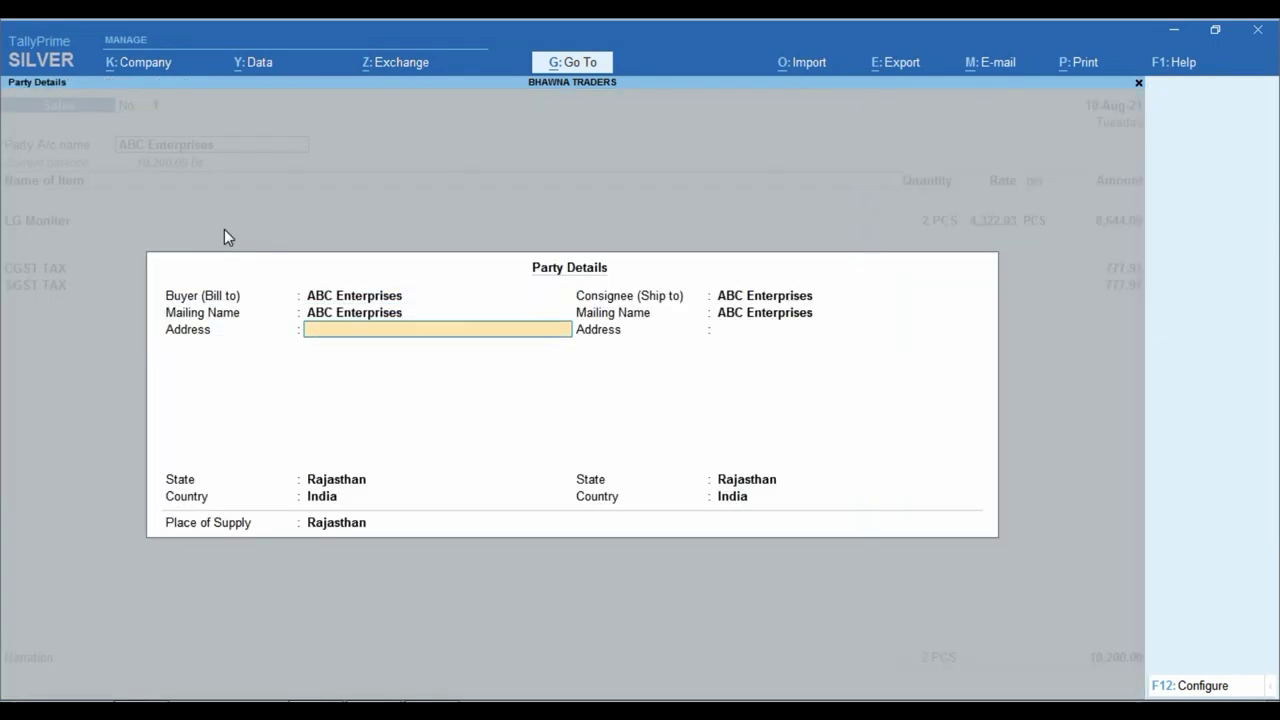
{"action": "key", "text": "ctrl+a"}
- Accept the remaining party details and the existing LG Moniter line to reach a blank item line in the ABC Enterprises sales voucher
{"action": "key", "text": "Return"}
{"action": "key", "text": "Return"}
{"action": "key", "text": "Return"}
{"action": "key", "text": "Return"}
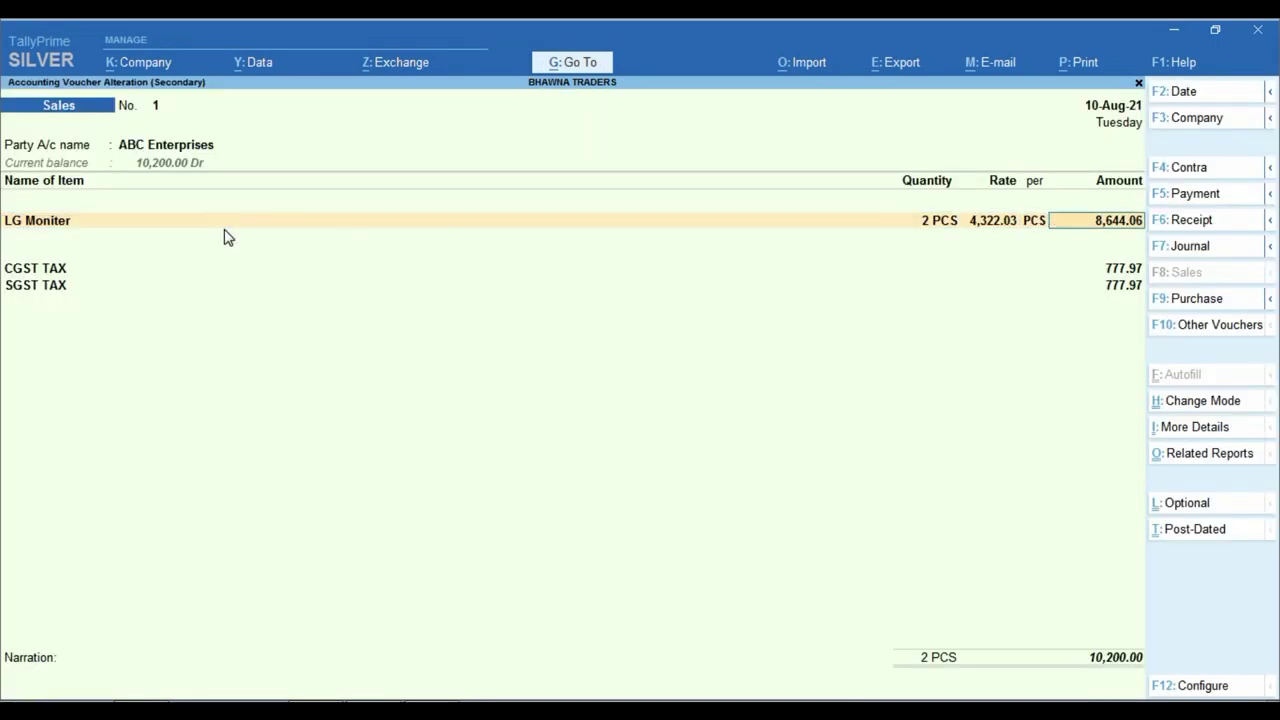
{"action": "key", "text": "Return"}
{"action": "key", "text": "Return"}
{"action": "key", "text": "Return"}
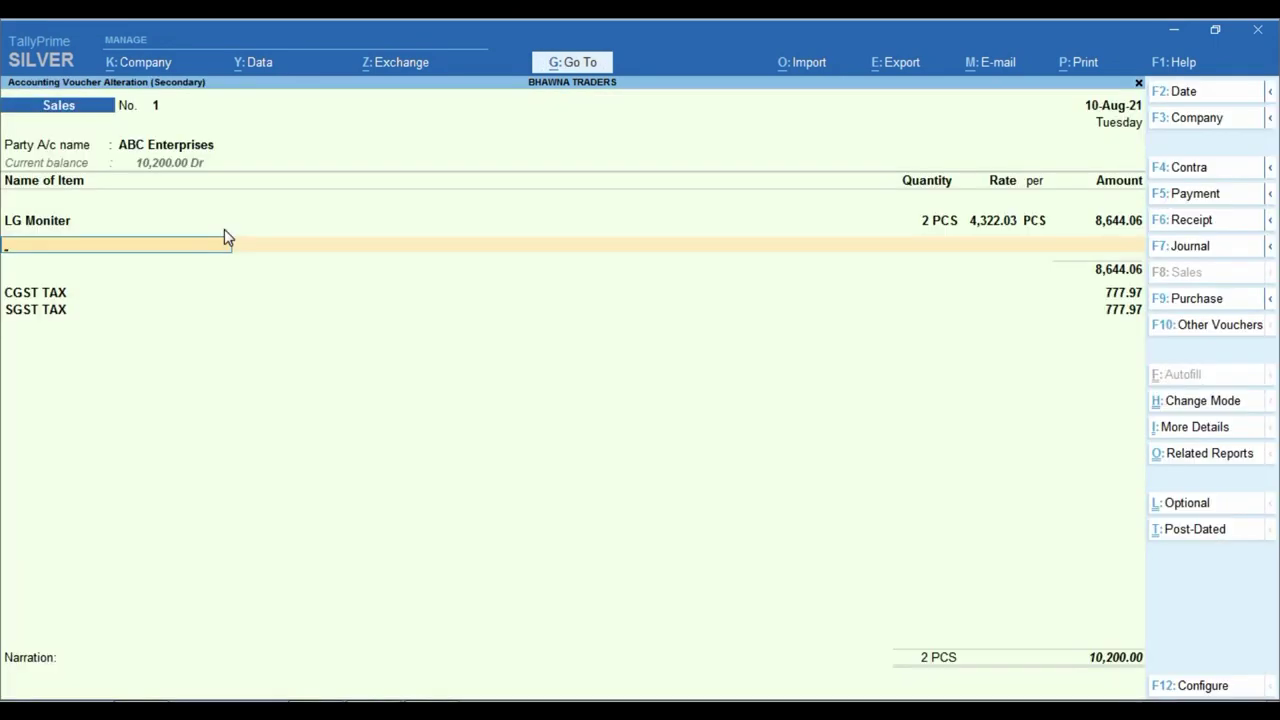
- Add the stock item VGA Cable 3 Mtr with a quantity of 2 PCS, leaving its rate, amount and accounting ledger blank
{"action": "type", "text": "Vg"}
{"action": "key", "text": "Return"}
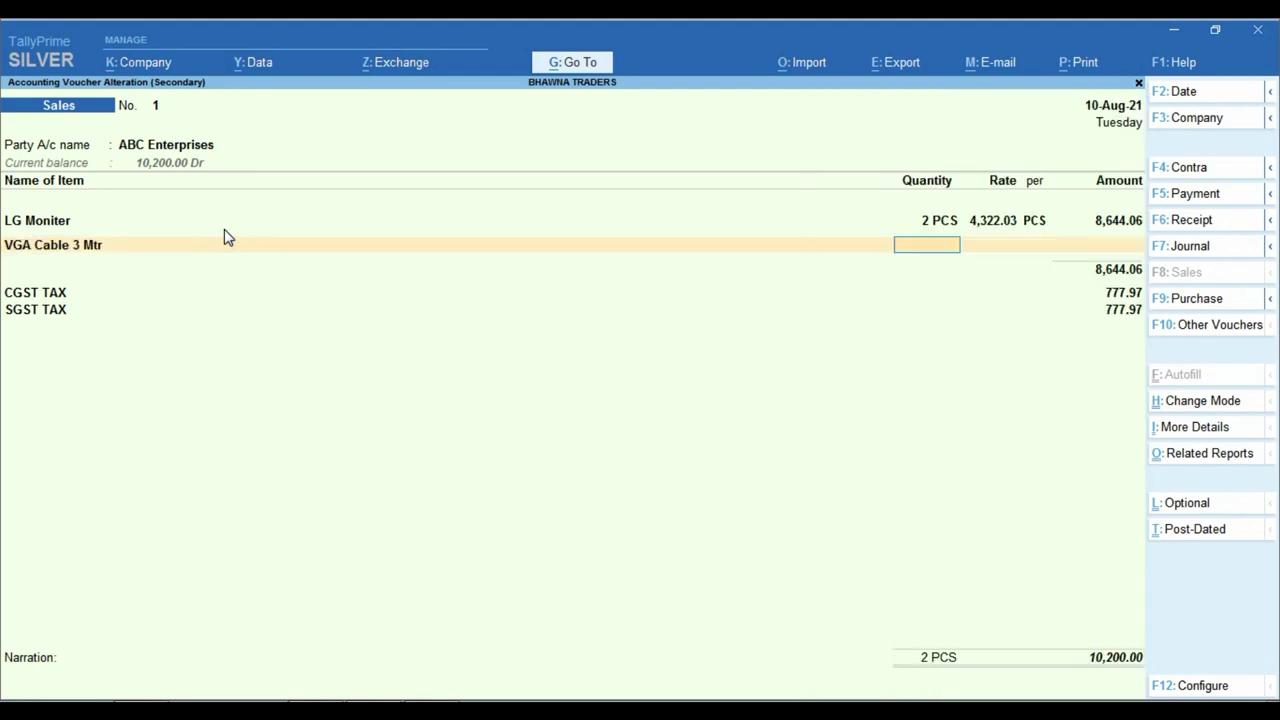
{"action": "type", "text": "2"}
{"action": "key", "text": "Return"}
{"action": "key", "text": "Return"}
{"action": "key", "text": "Return"}
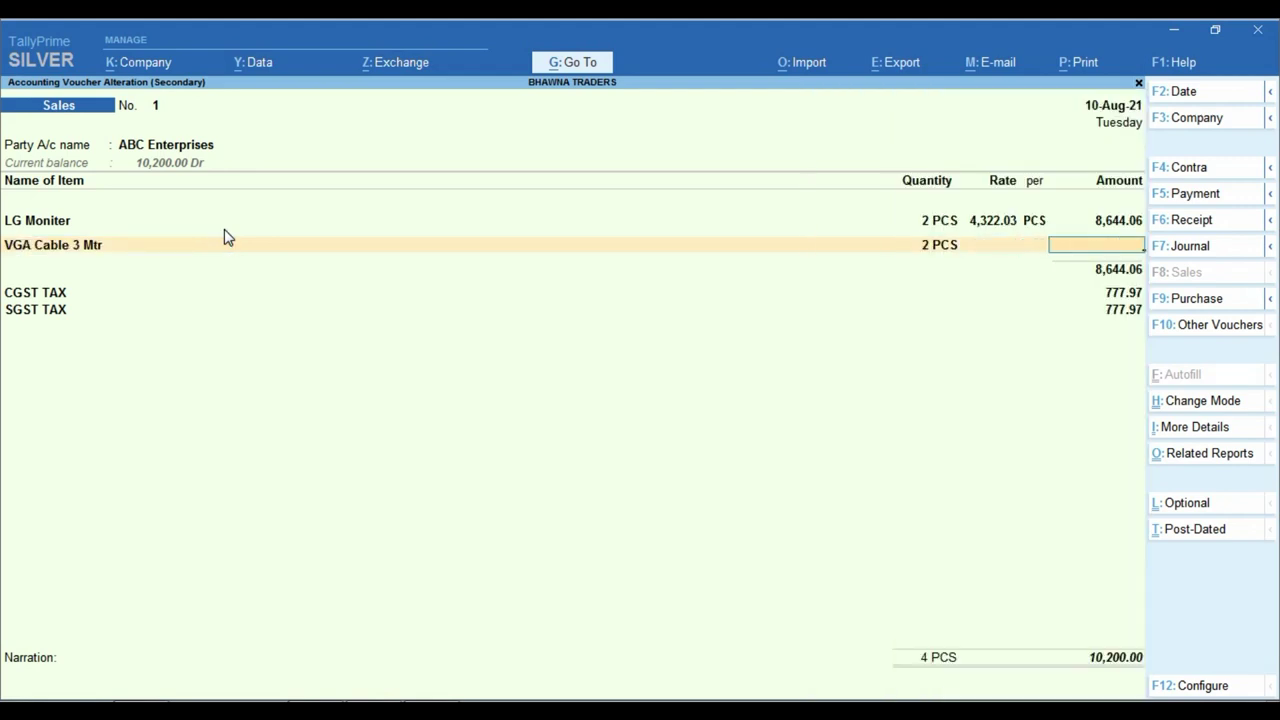
{"action": "key", "text": "Return"}
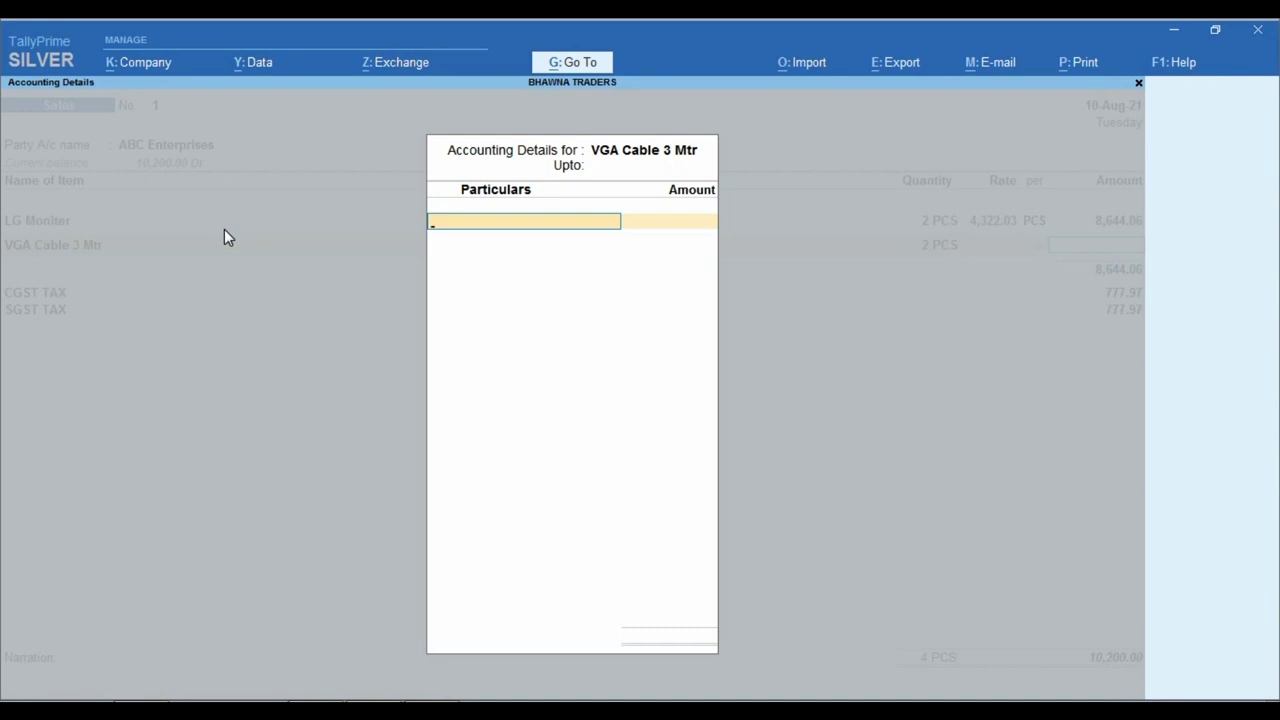
{"action": "key", "text": "Return"}
{"action": "key", "text": "Return"}
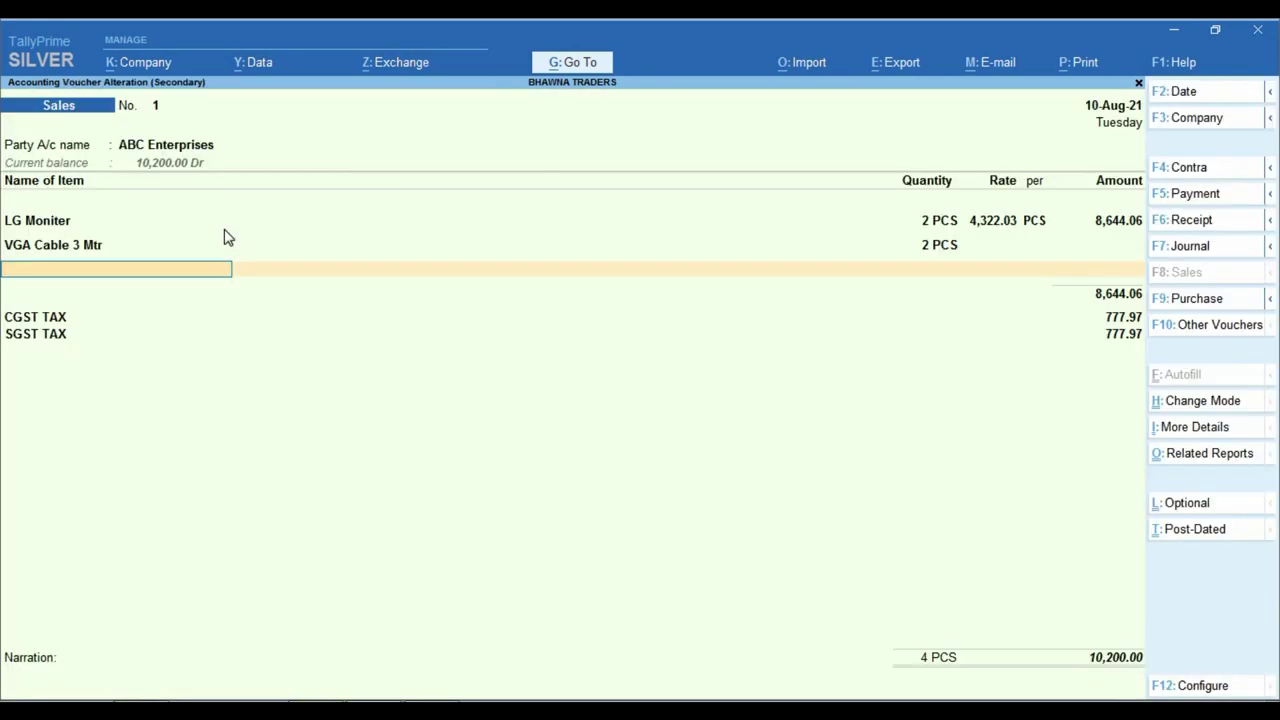
- End the item list and accept the existing CGST TAX and SGST TAX lines
{"action": "key", "text": "Return"}
{"action": "key", "text": "Return"}
{"action": "key", "text": "Return"}
{"action": "key", "text": "Return"}
{"action": "key", "text": "Return"}
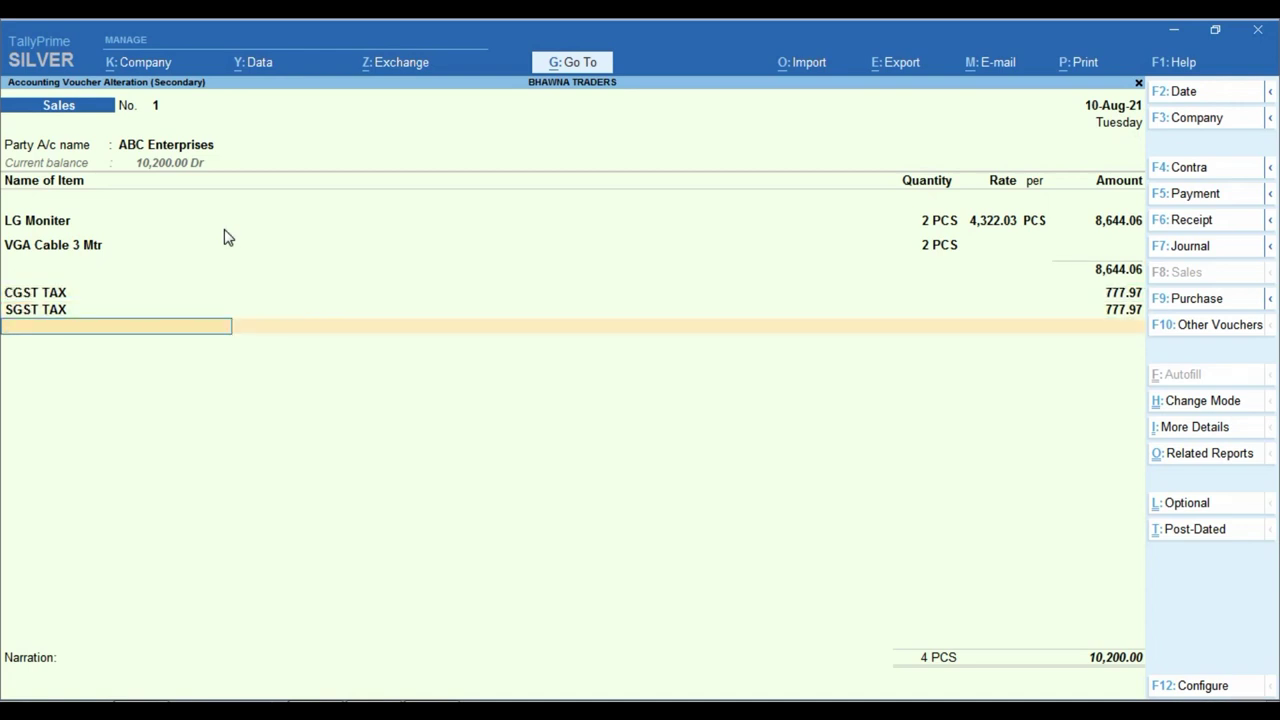
- Accept the bill-wise details for ABC Enterprises with New Ref 1 and save the altered sales voucher
{"action": "key", "text": "Return"}
{"action": "key", "text": "Return"}
{"action": "key", "text": "Return"}
{"action": "key", "text": "Return"}
{"action": "key", "text": "Return"}
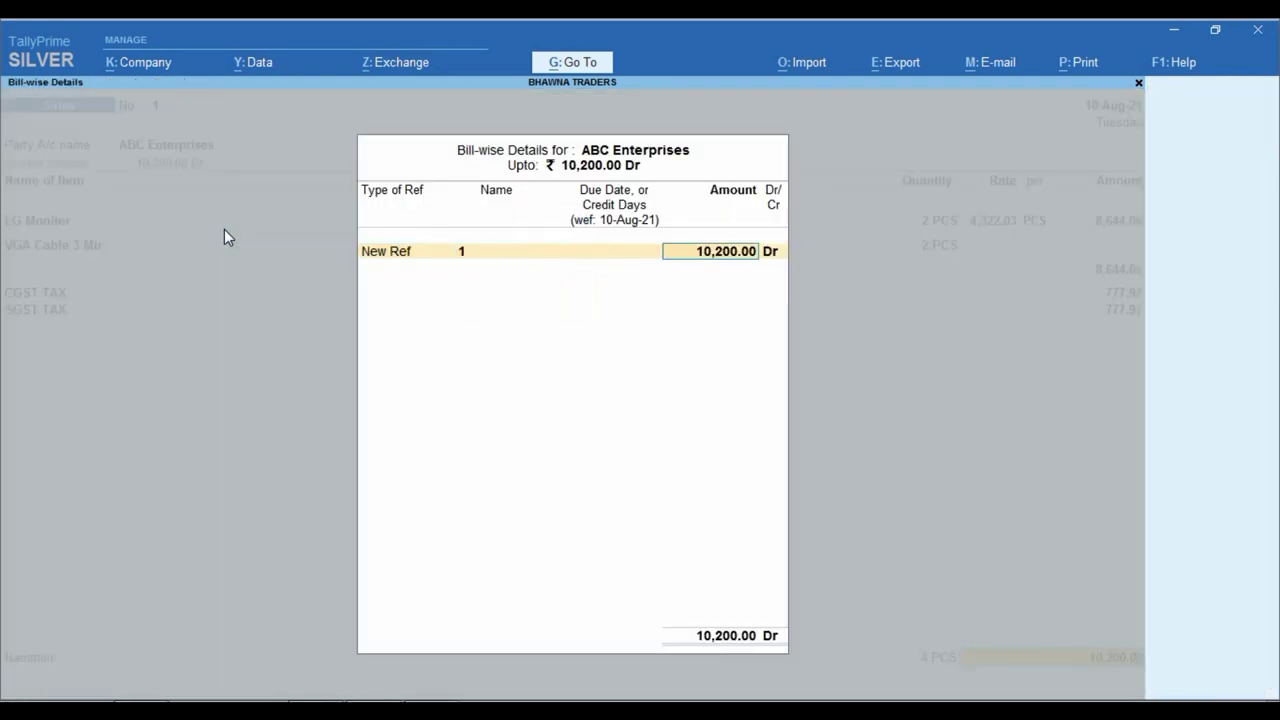
{"action": "key", "text": "Return"}
{"action": "key", "text": "Return"}
{"action": "key", "text": "Return"}
{"action": "key", "text": "Return"}
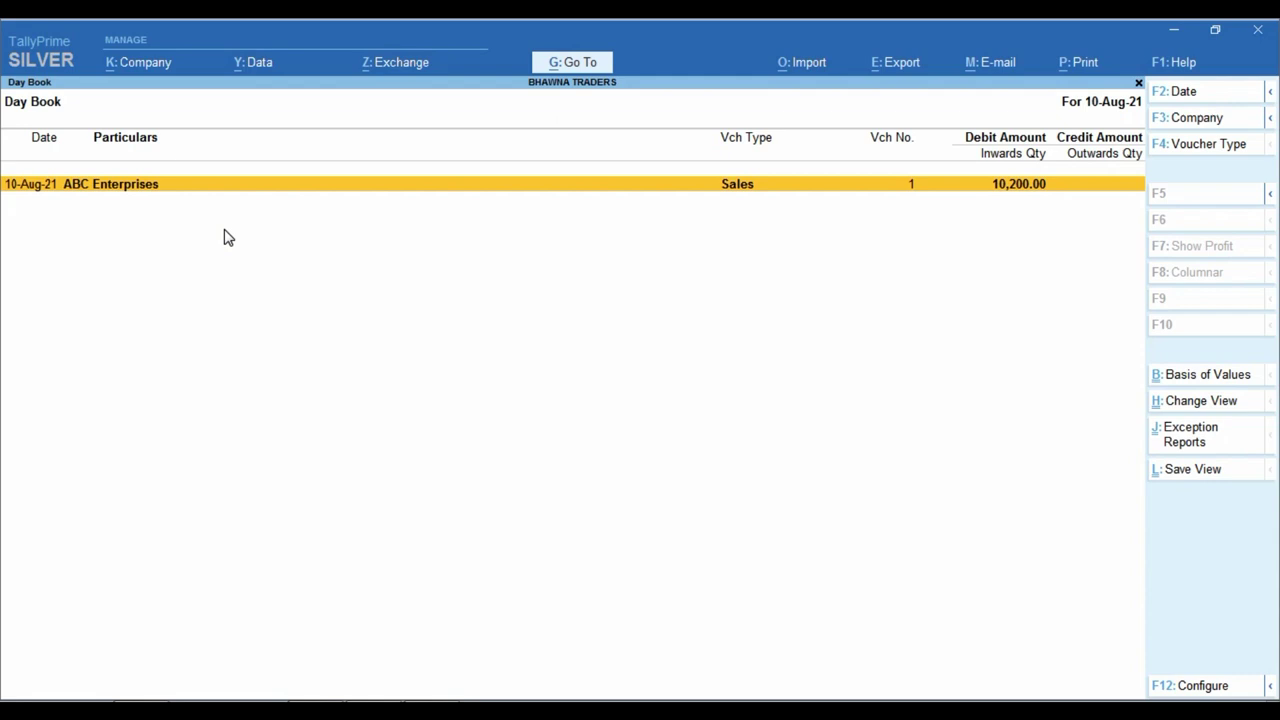
- Return to the Gateway of Tally and check the closing quantity of VGA Cable 3 Mtr in the Stock Summary
{"action": "key", "text": "Escape"}
{"action": "key", "text": "Escape"}
{"action": "key", "text": "Escape"}
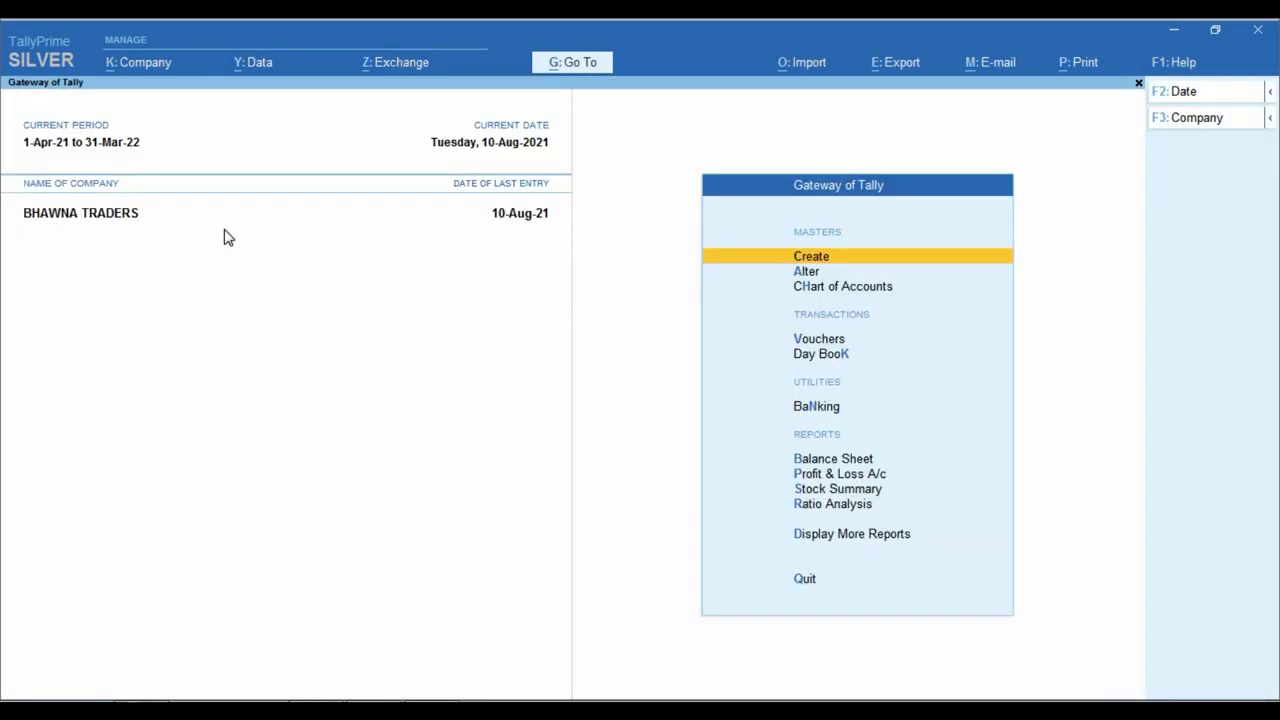
{"action": "key", "text": "s"}
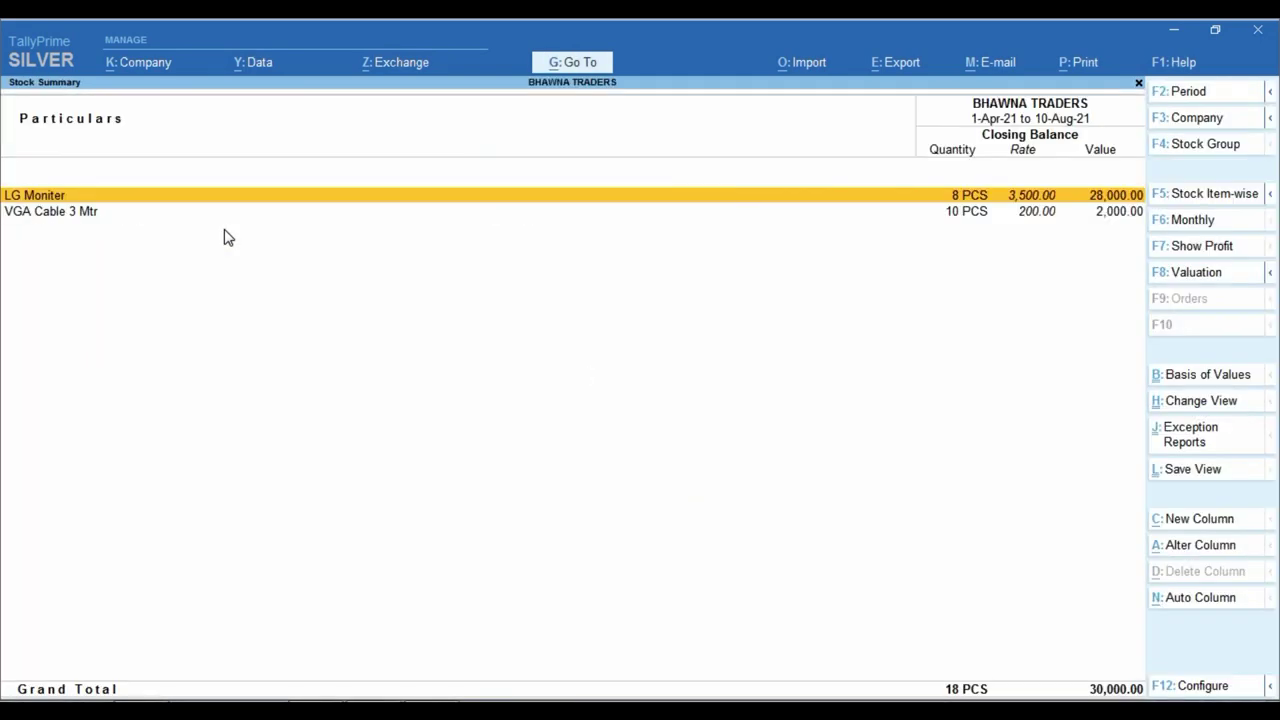
{"action": "key", "text": "alt"}
{"action": "left_click", "coordinate": [970, 228]}
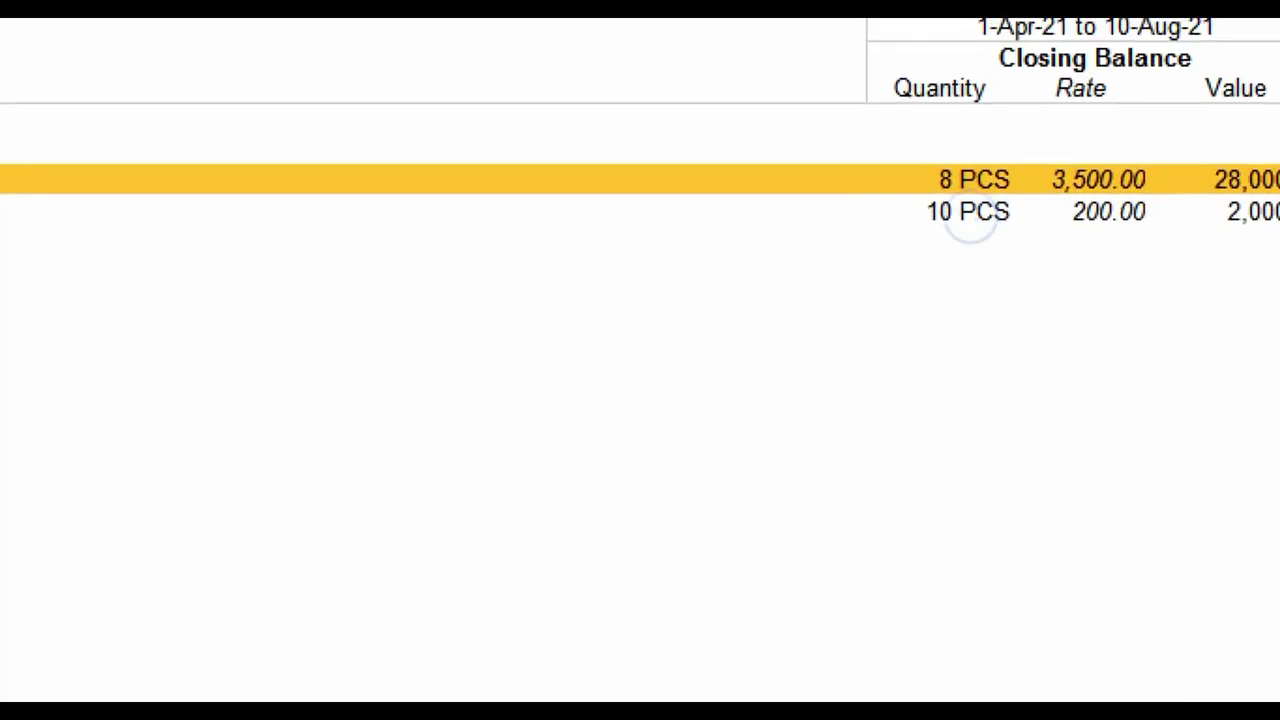
{"action": "left_click", "coordinate": [906, 193]}
{"action": "left_click_drag", "start_coordinate": [906, 193], "coordinate": [1054, 240]}
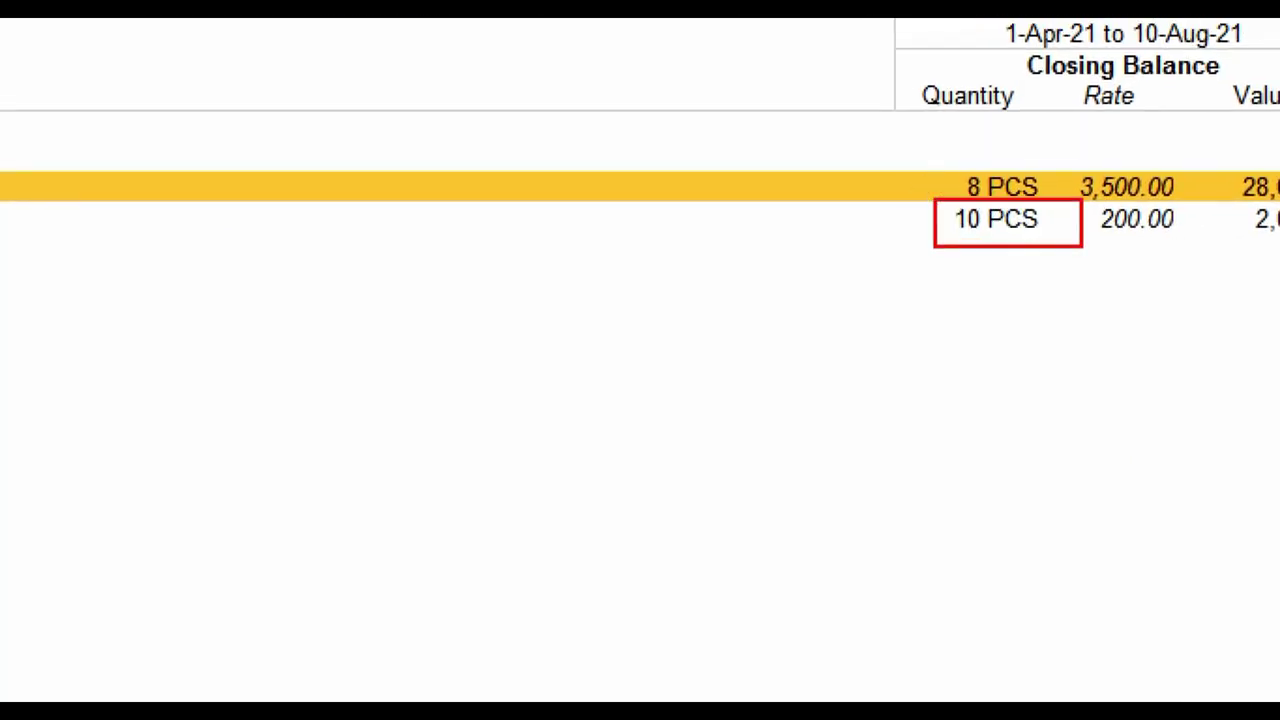
- Check the outward quantity and value in VGA Cable 3 Mtr's August vouchers, and return to the Gateway of Tally
{"action": "key", "text": "Down"}
{"action": "key", "text": "Return"}
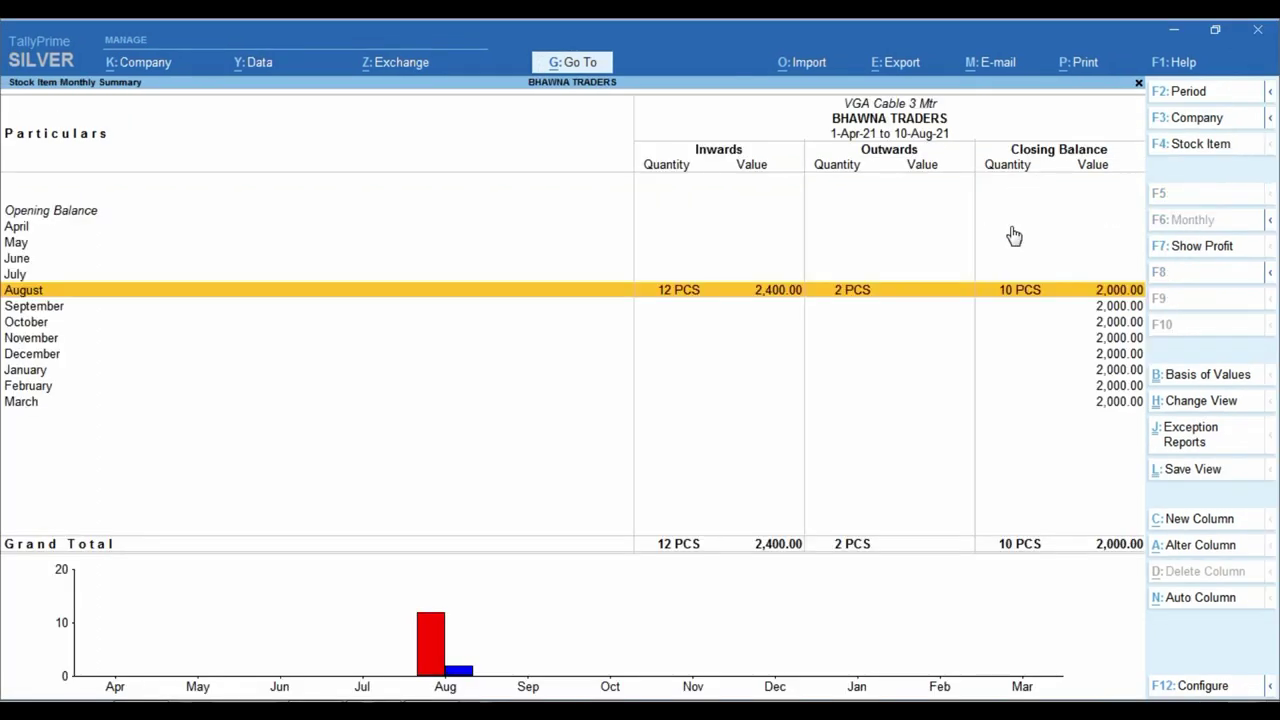
{"action": "key", "text": "Return"}
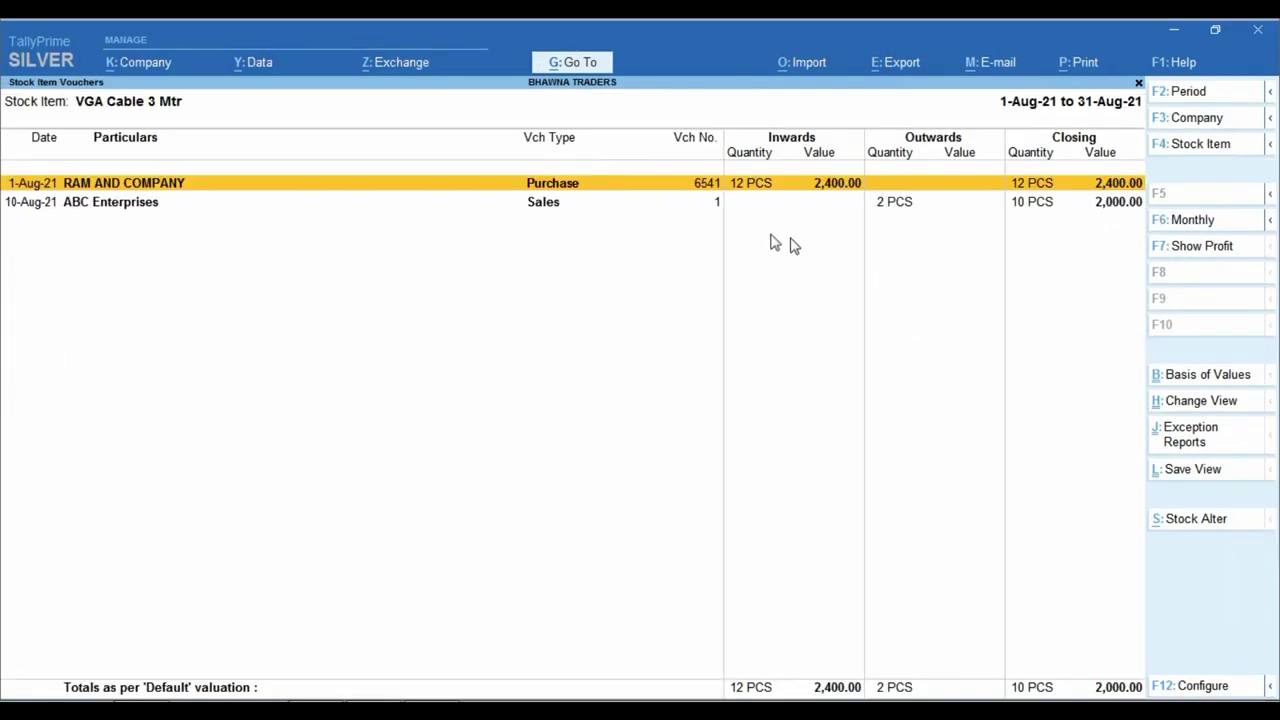
{"action": "key", "text": "ctrl+1"}
{"action": "left_click", "coordinate": [1015, 188]}
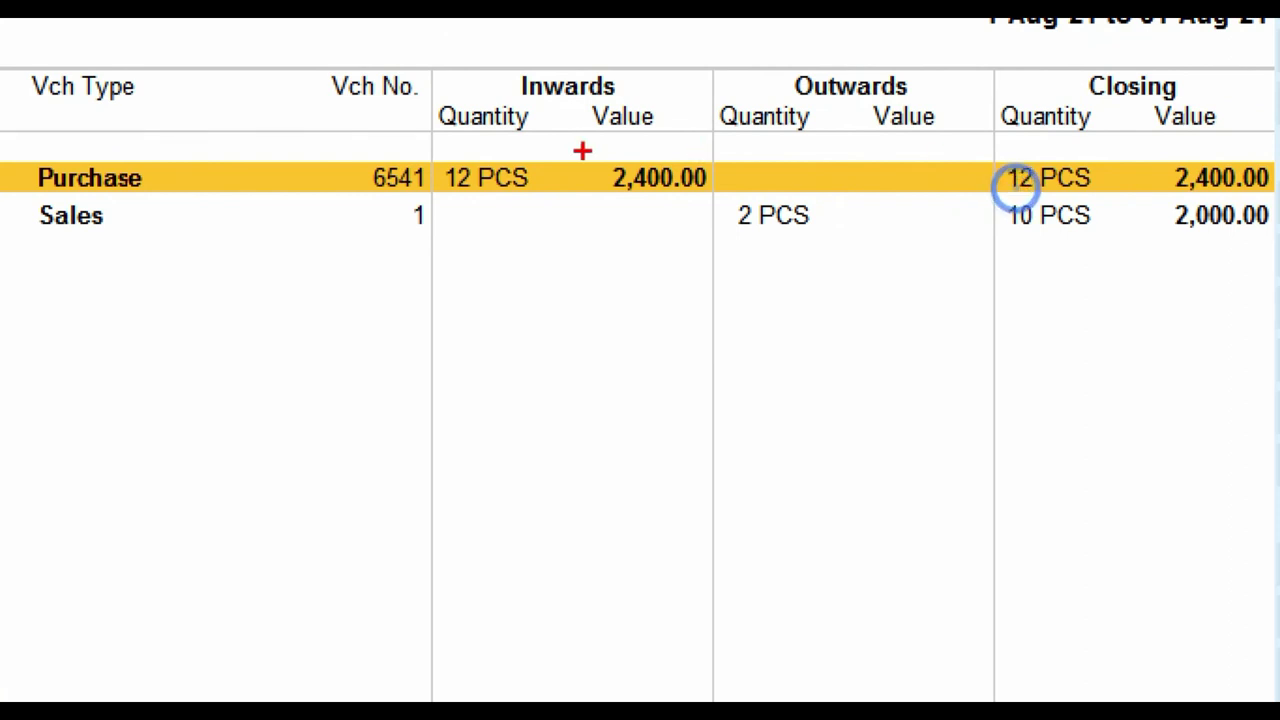
{"action": "left_click_drag", "start_coordinate": [726, 189], "coordinate": [826, 246]}
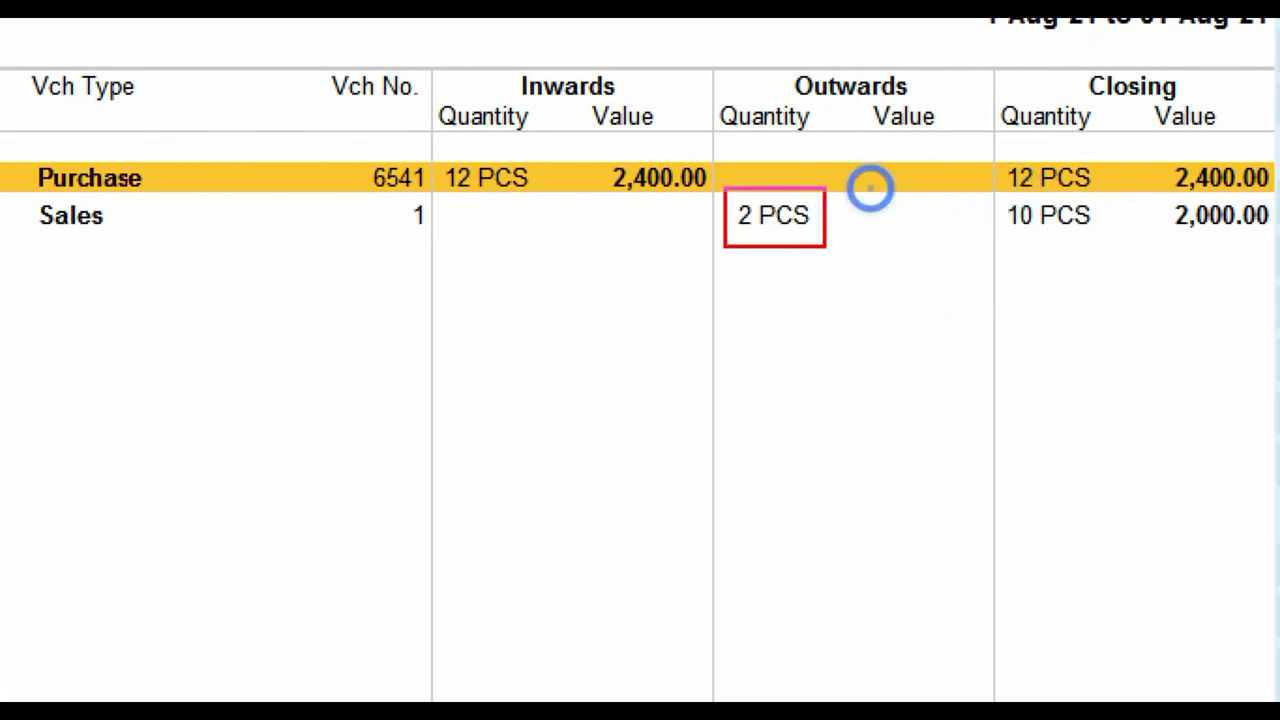
{"action": "left_click_drag", "start_coordinate": [872, 190], "coordinate": [985, 253]}
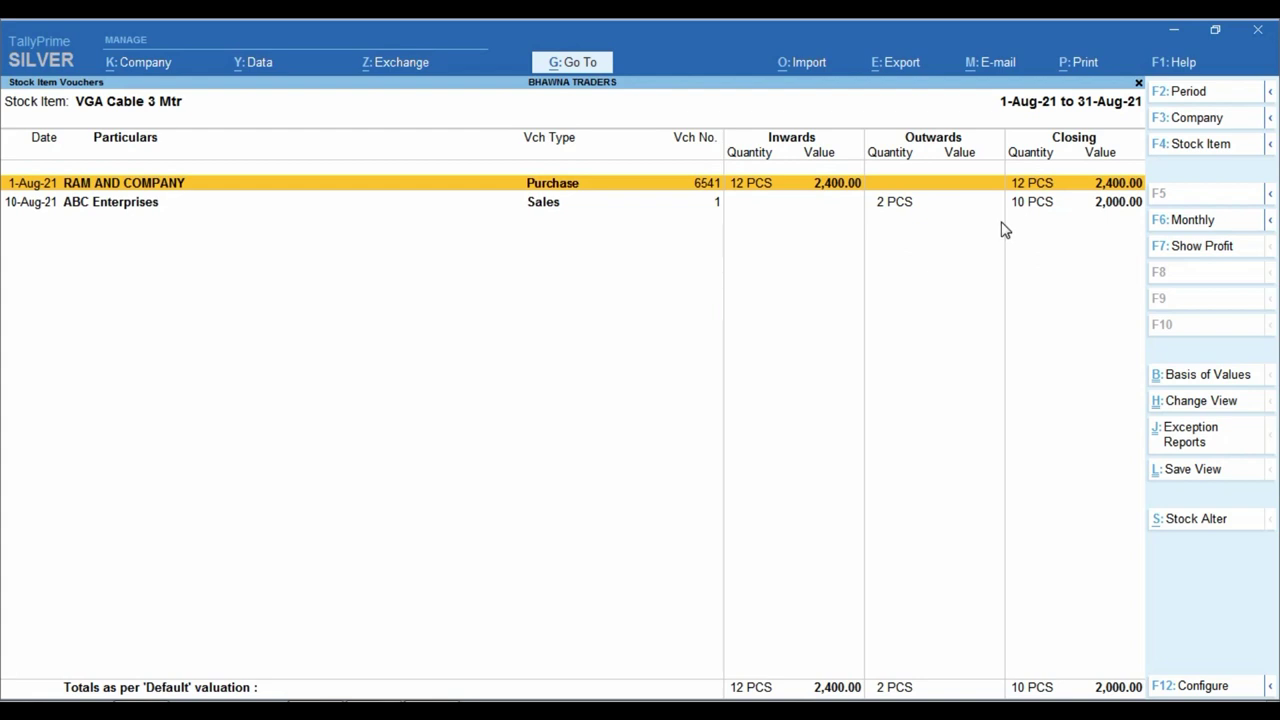
{"action": "key", "text": "Down"}
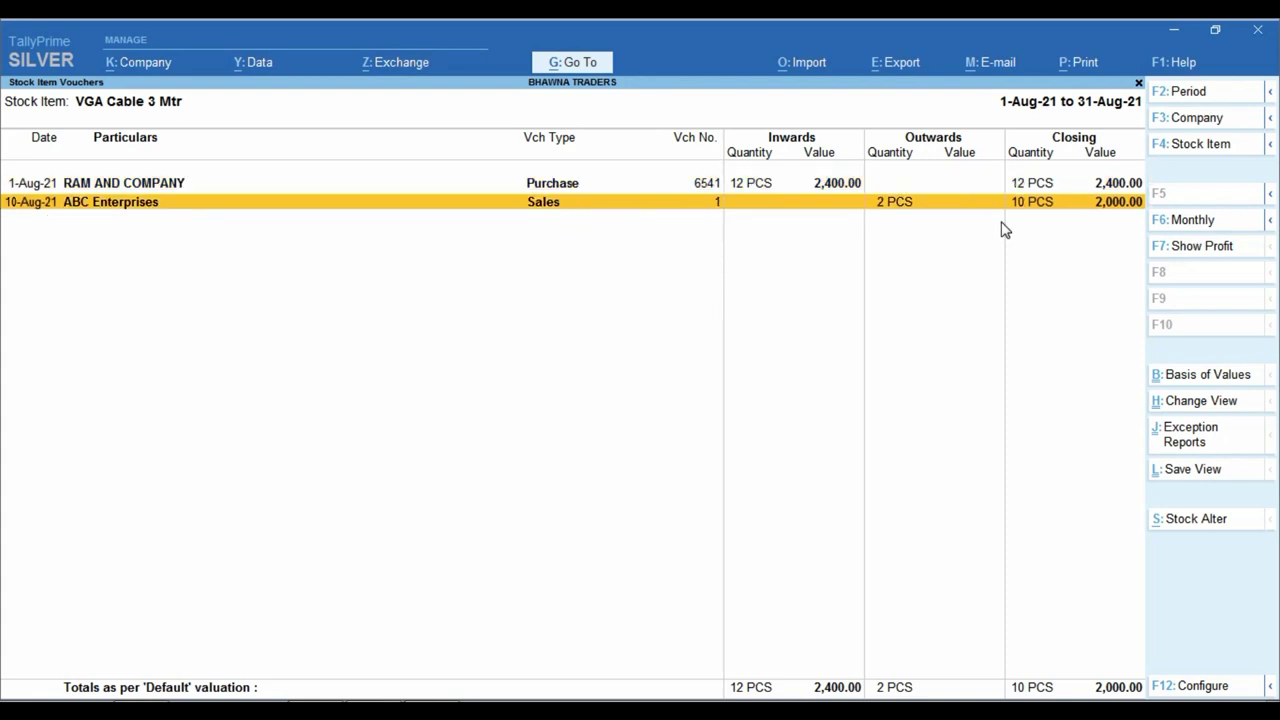
{"action": "key", "text": "Escape"}
{"action": "key", "text": "Escape"}
{"action": "key", "text": "Escape"}
{"action": "key", "text": "Escape"}
{"action": "key", "text": "Escape"}
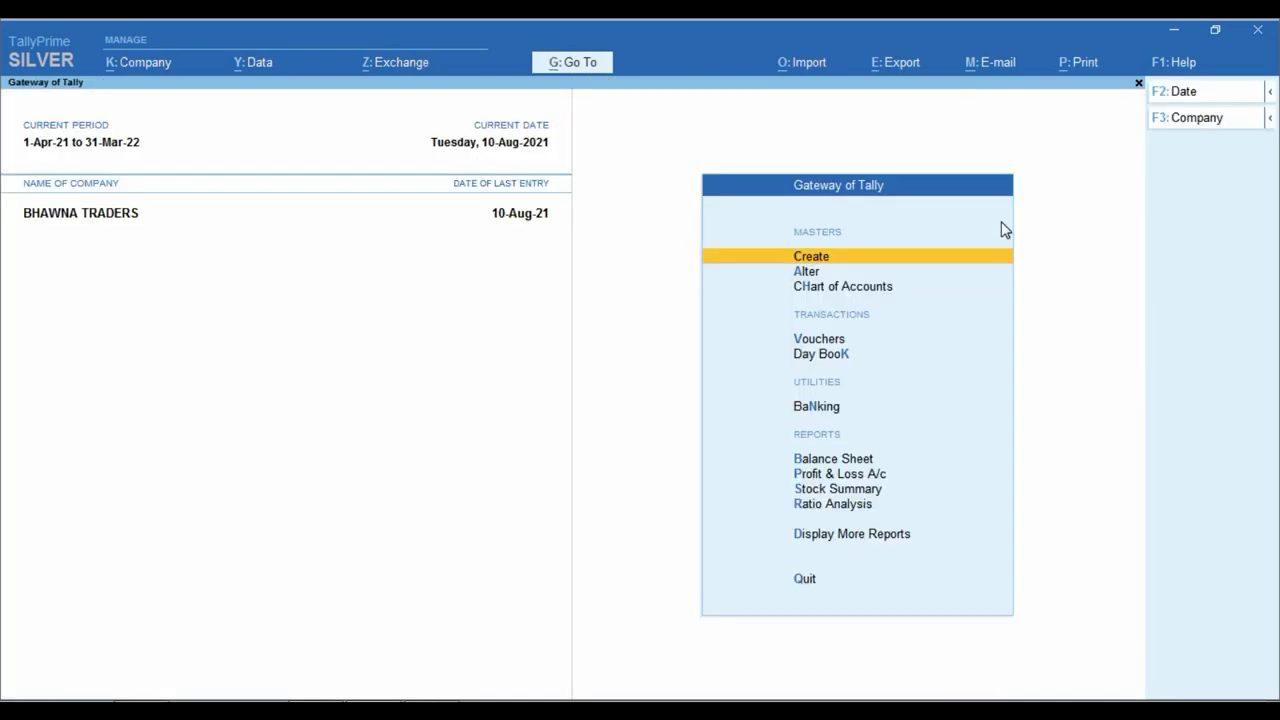
- From voucher entry, set Use separate Actual and Billed Quantity columns in invoices to Yes and save the company features
{"action": "key", "text": "v"}
{"action": "key", "text": "F11"}
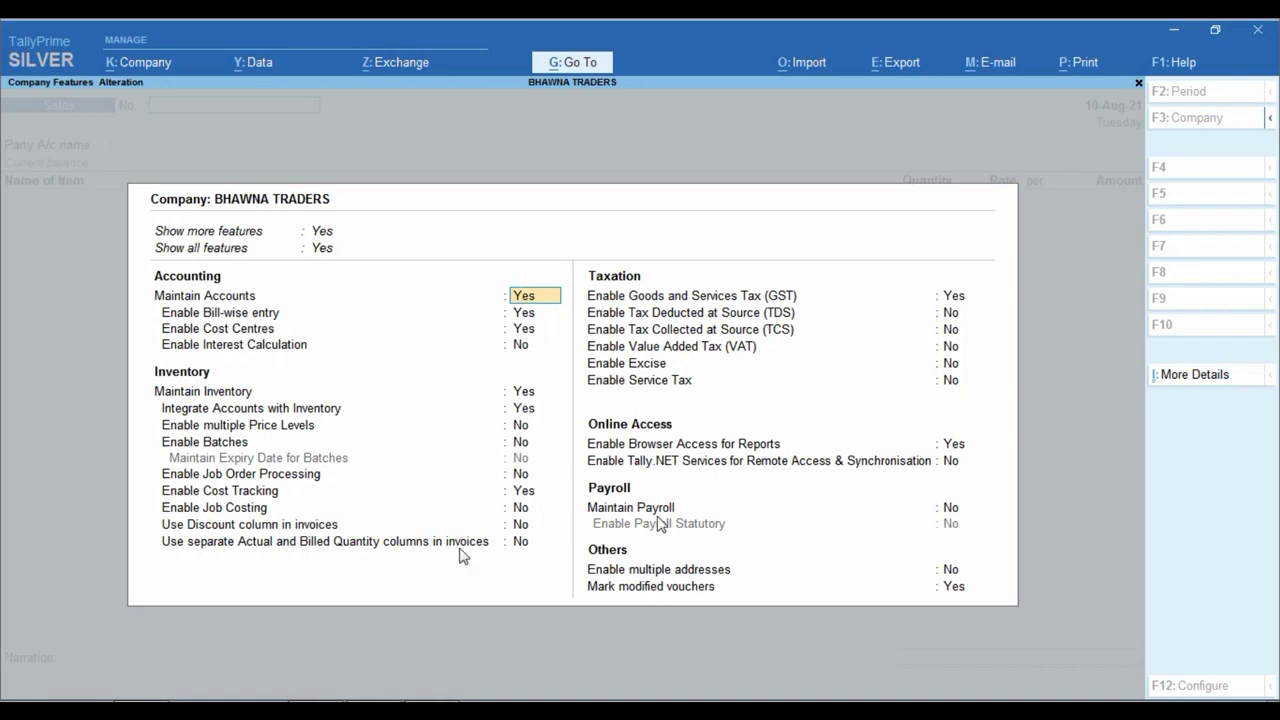
{"action": "key", "text": "ctrl"}
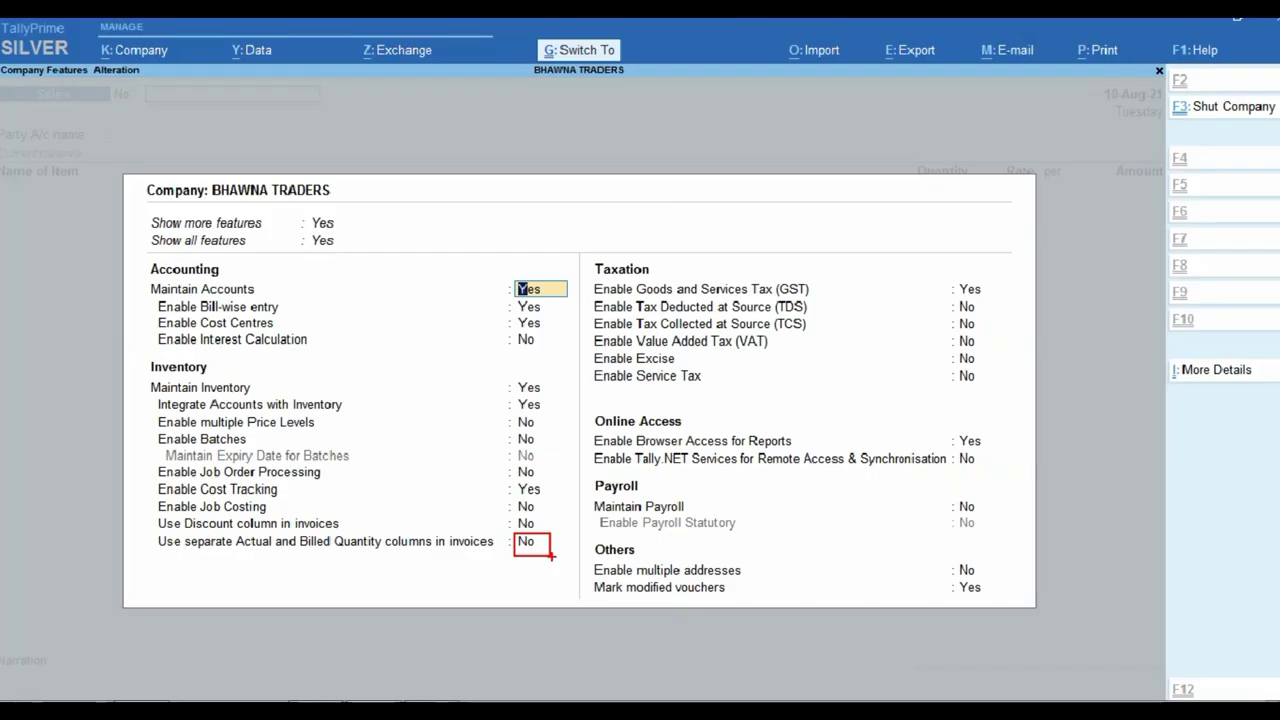
{"action": "left_click", "coordinate": [522, 543]}
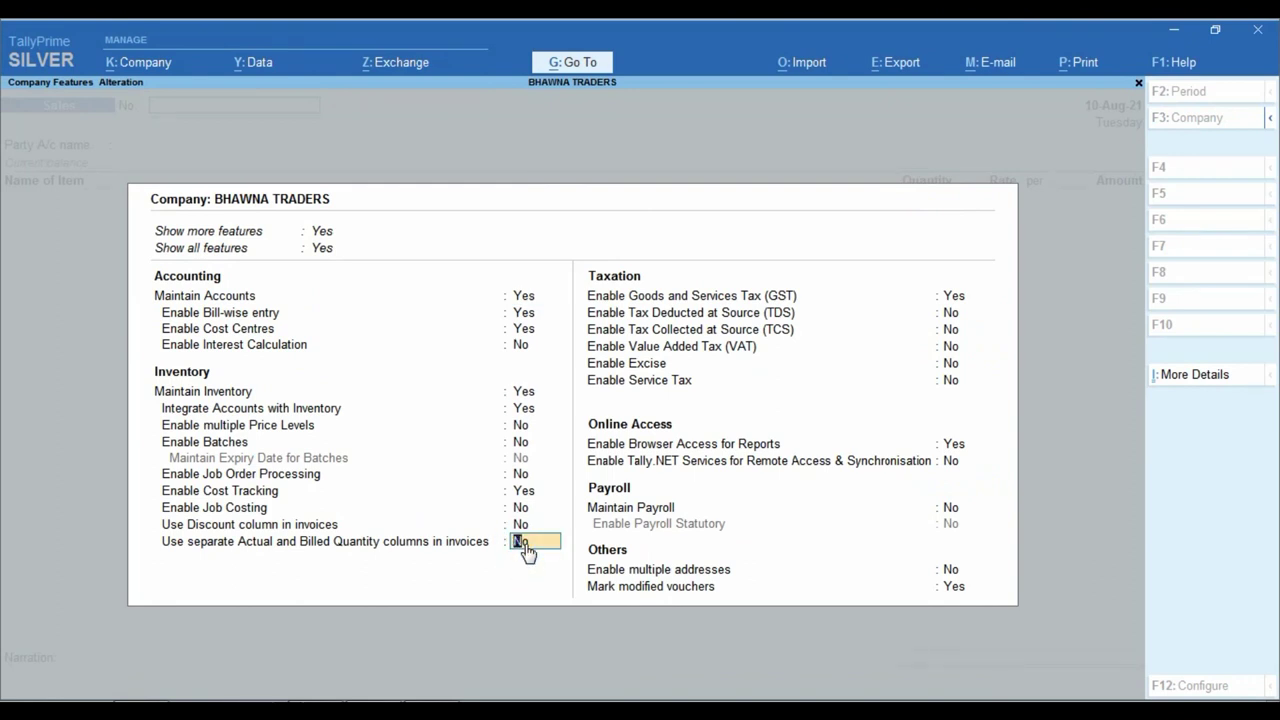
{"action": "key", "text": "y"}
{"action": "key", "text": "ctrl+a"}
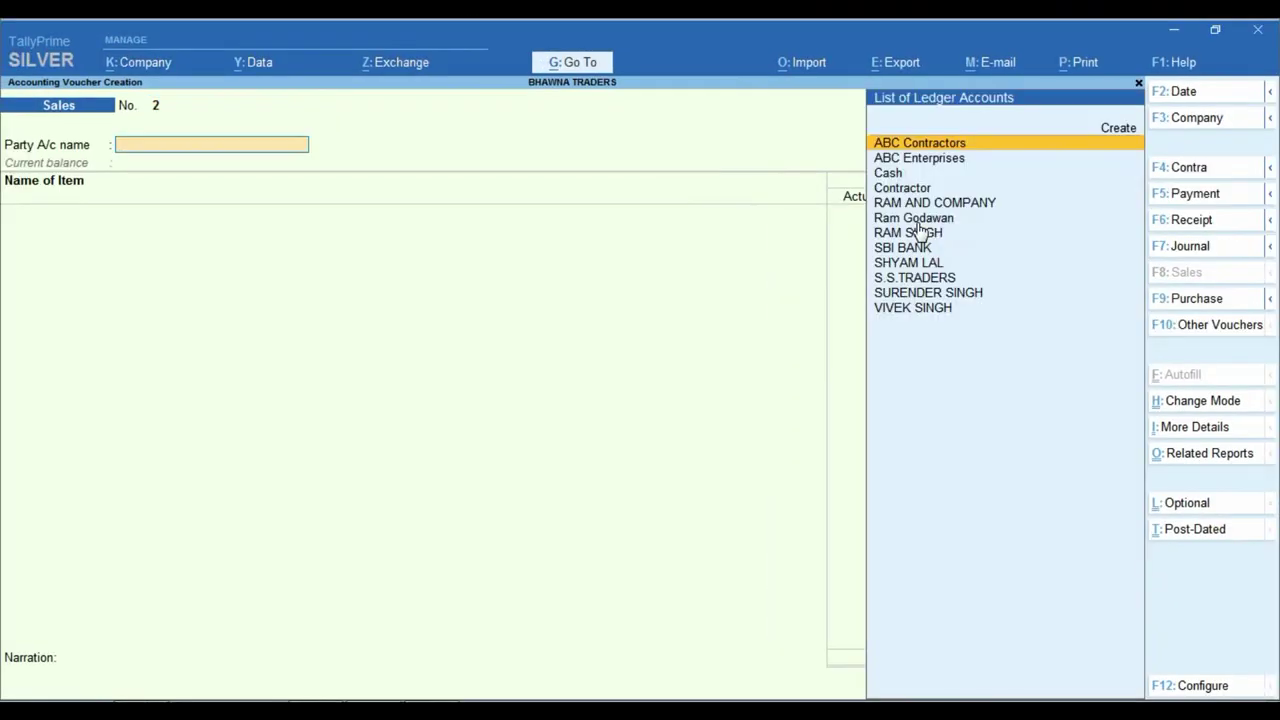
- Try a Cash sale of VGA Cable 3 Mtr with actual quantity 4 PCS and billed quantity 3 PCS, and discard the voucher
{"action": "type", "text": "Cas"}
{"action": "key", "text": "Return"}
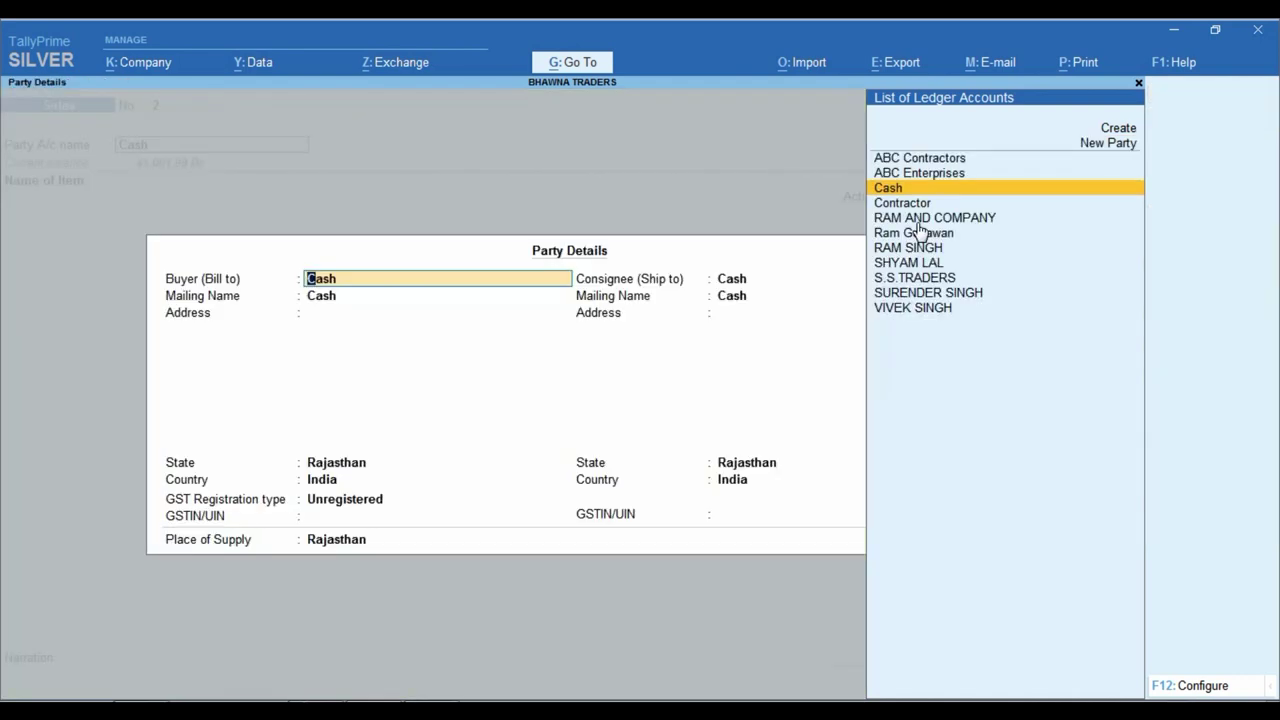
{"action": "key", "text": "ctrl+a"}
{"action": "type", "text": "Vg"}
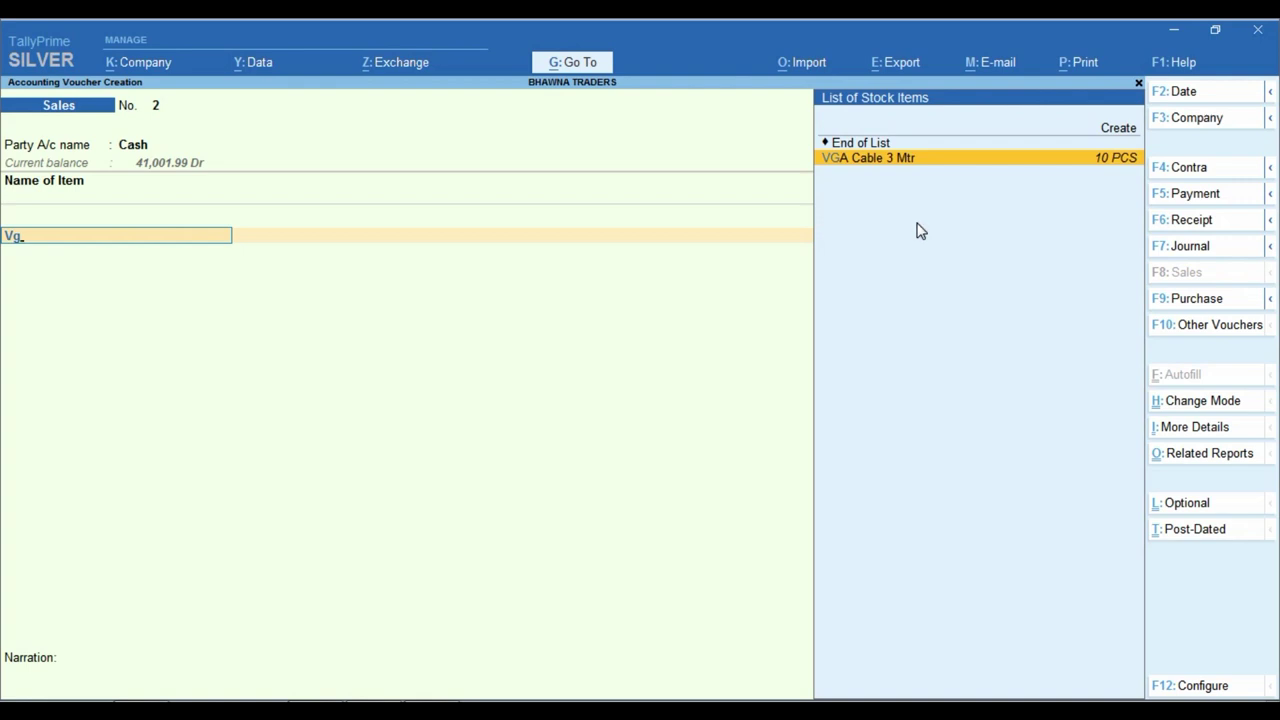
{"action": "key", "text": "Return"}
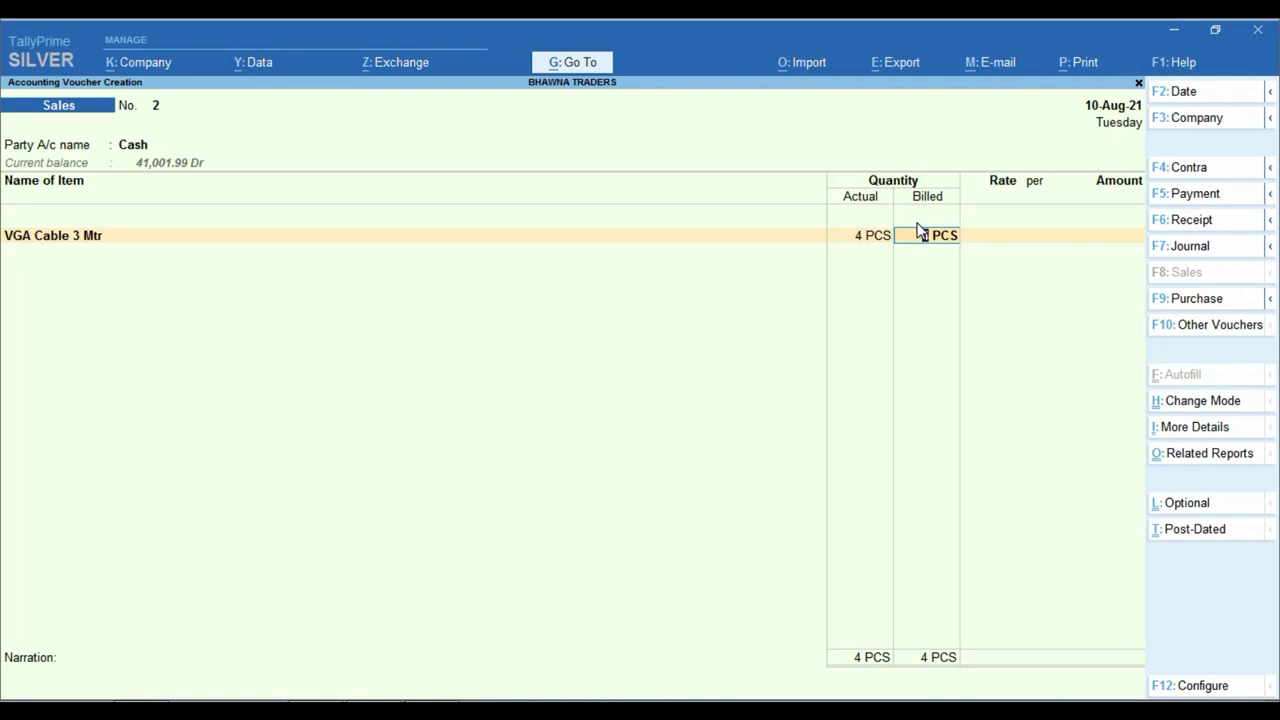
{"action": "type", "text": "3"}
{"action": "key", "text": "Return"}
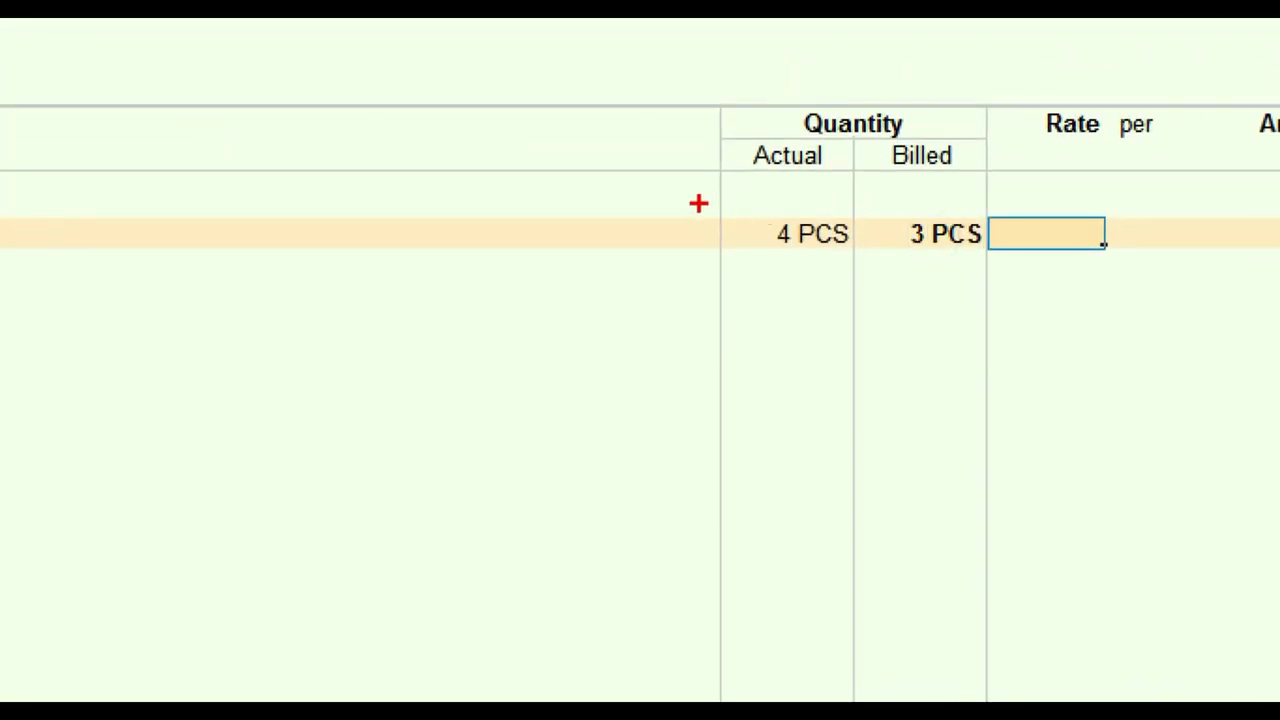
{"action": "left_click_drag", "start_coordinate": [694, 194], "coordinate": [890, 265]}
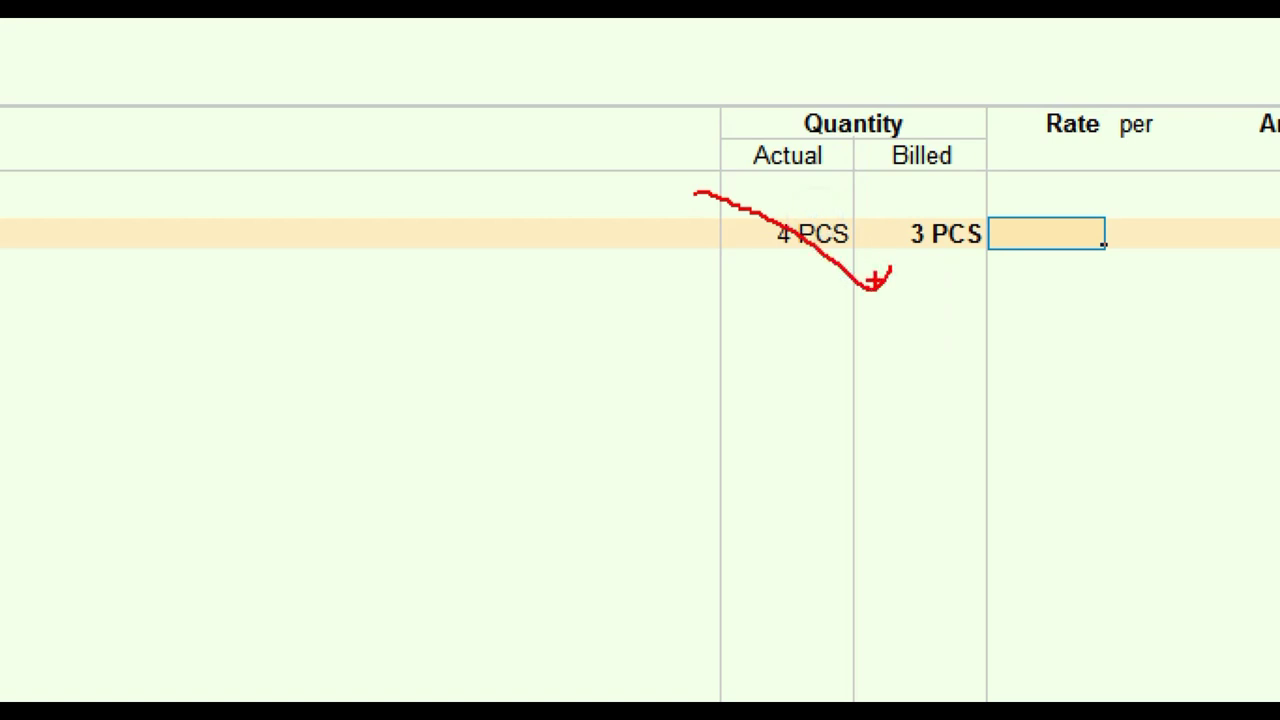
{"action": "key", "text": "e"}
{"action": "left_click_drag", "start_coordinate": [746, 200], "coordinate": [861, 273]}
{"action": "mouse_move", "coordinate": [903, 192]}
{"action": "left_mouse_down"}
{"action": "mouse_move", "coordinate": [943, 257]}
{"action": "mouse_move", "coordinate": [988, 270]}
{"action": "left_mouse_up"}
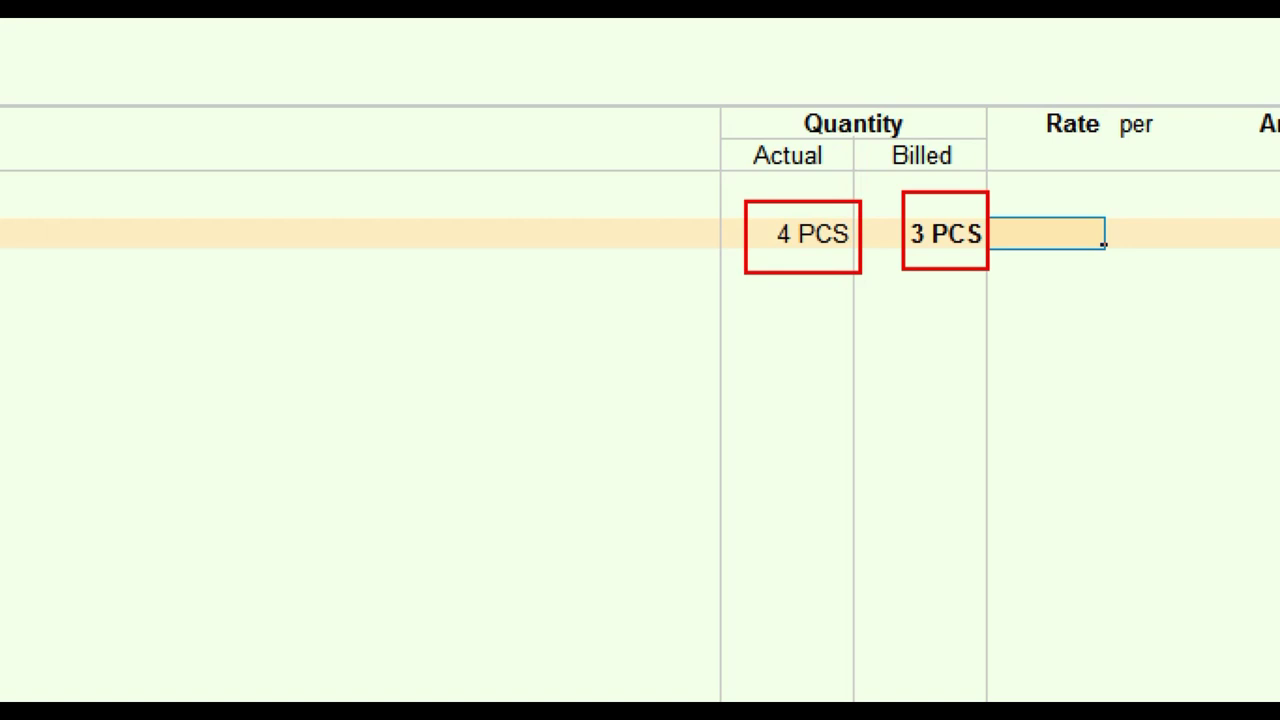
{"action": "key", "text": "Escape"}
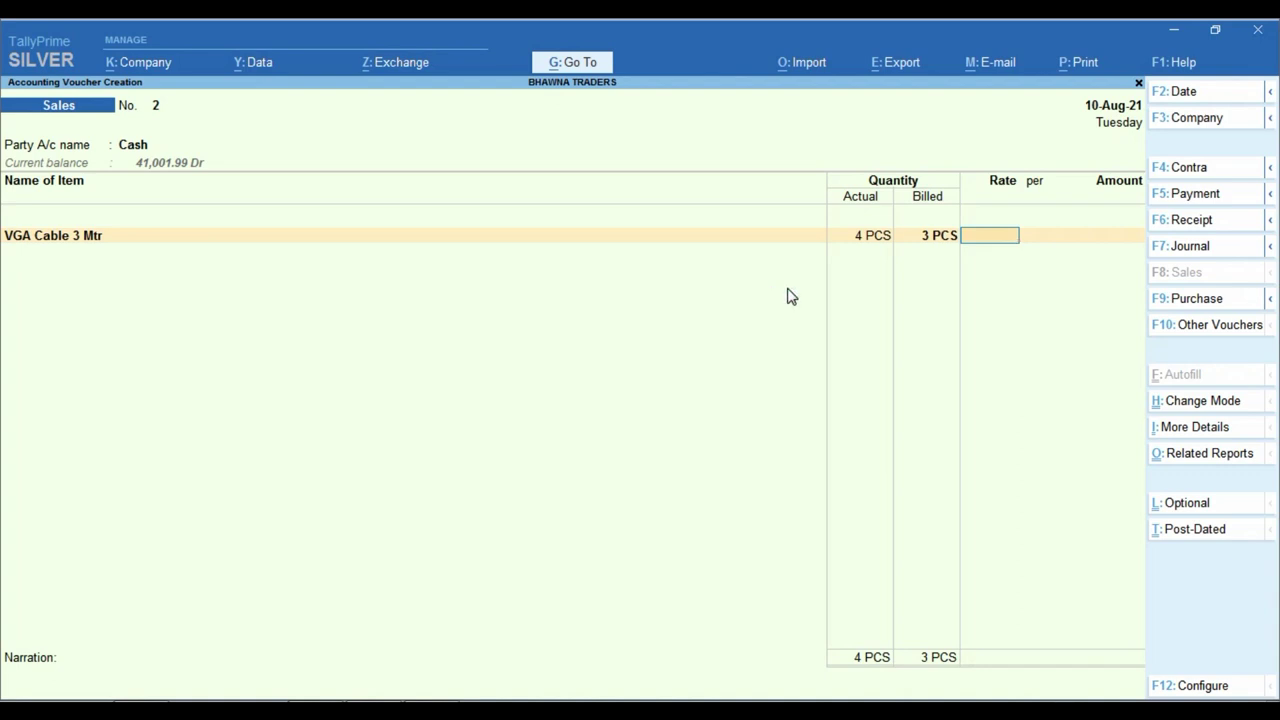
{"action": "key", "text": "Escape"}
{"action": "key", "text": "Return"}
- Review the item lines of the previous ABC Enterprises sales voucher and return to the Gateway of Tally
{"action": "key", "text": "Page_Up"}
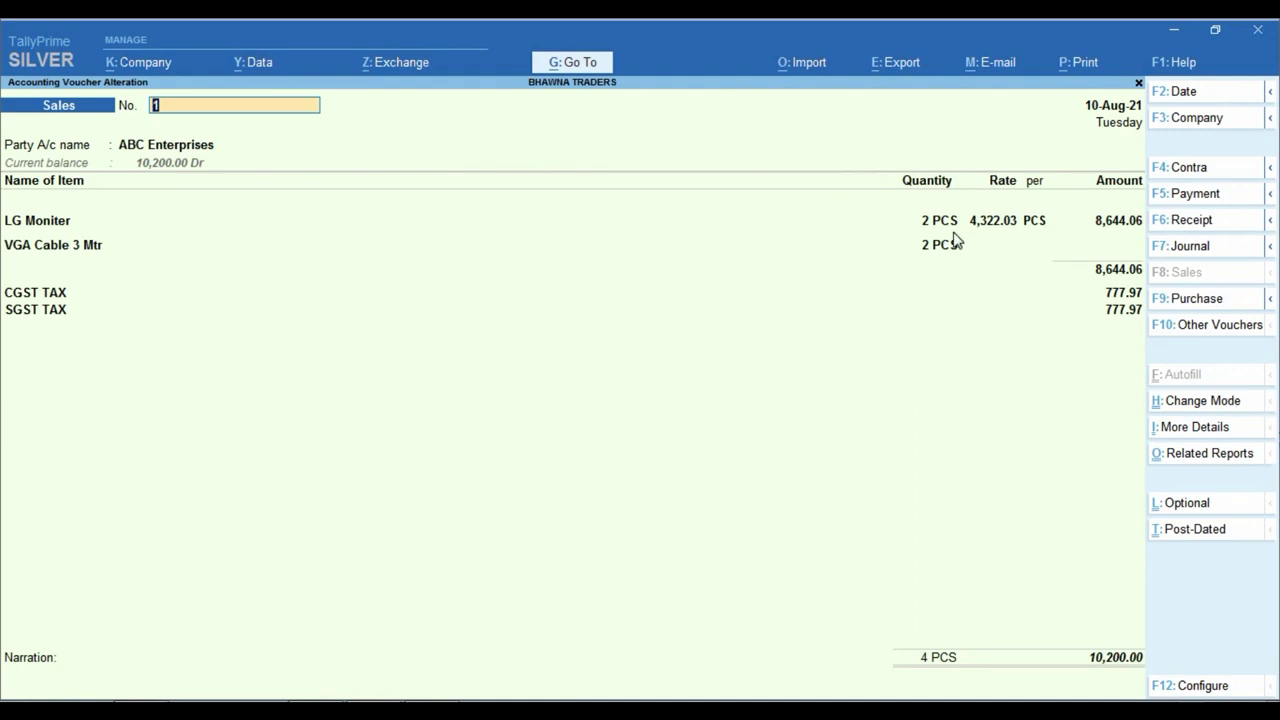
{"action": "key", "text": "ctrl"}
{"action": "key", "text": "Escape"}
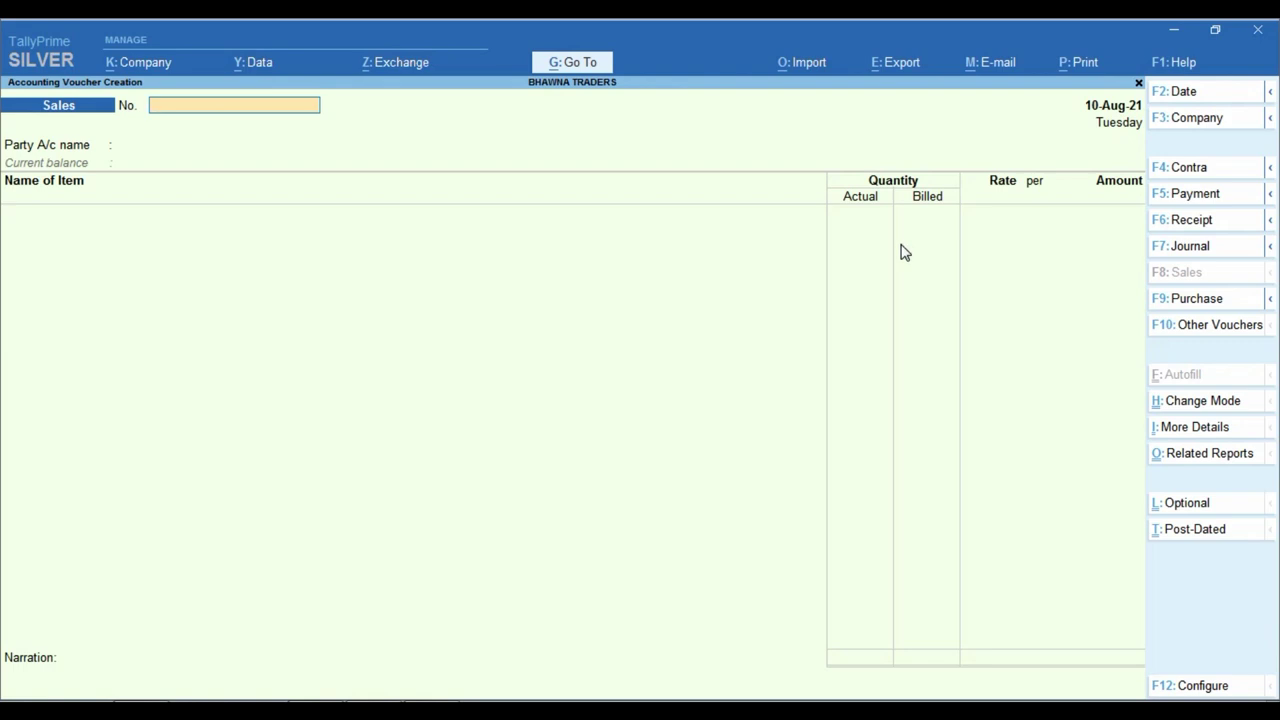
{"action": "key", "text": "Escape"}
- Open the Purchase voucher type for alteration
{"action": "key", "text": "Up"}
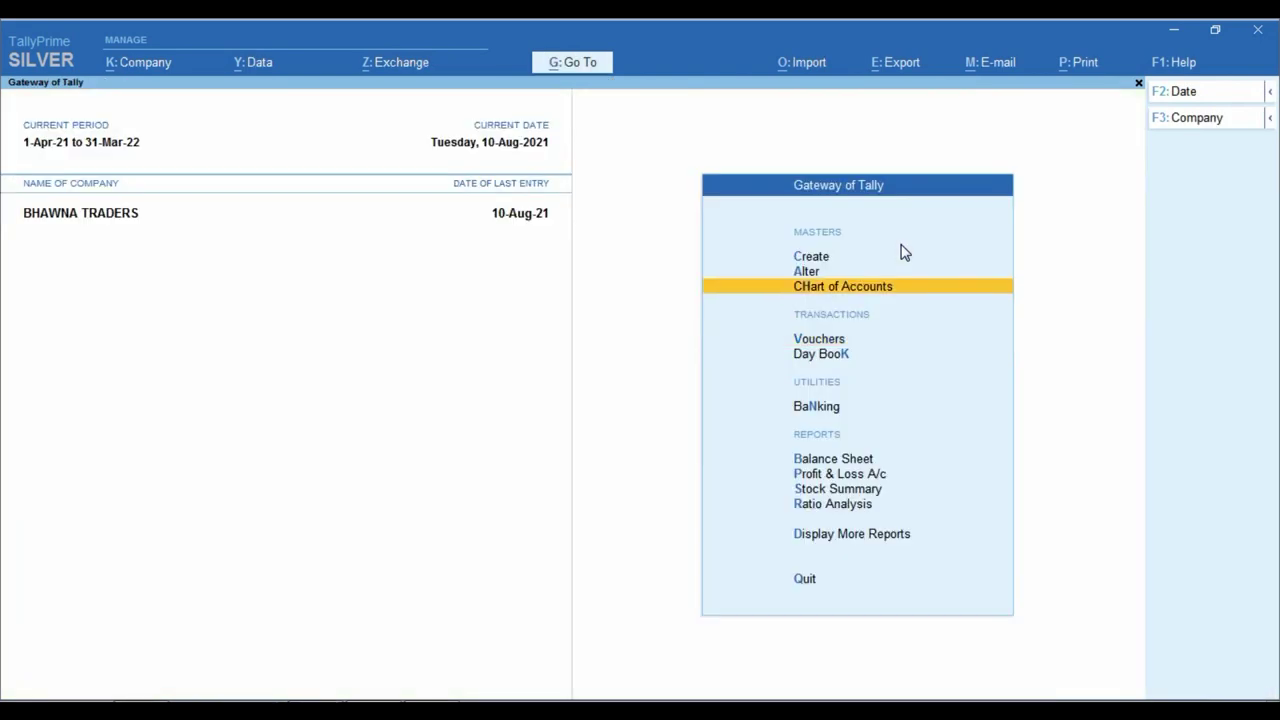
{"action": "key", "text": "Up"}
{"action": "key", "text": "Return"}
{"action": "key", "text": "Down"}
{"action": "key", "text": "Down"}
{"action": "key", "text": "Down"}
{"action": "key", "text": "Down"}
{"action": "key", "text": "Down"}
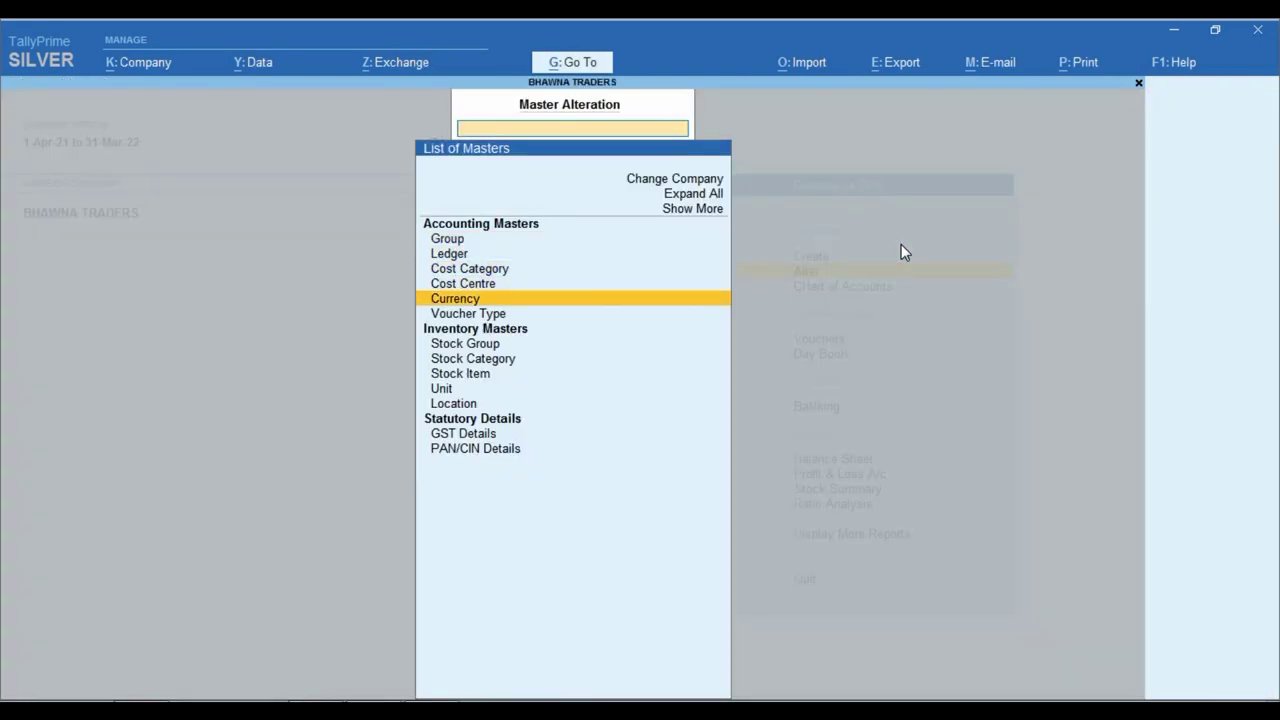
{"action": "key", "text": "Return"}
{"action": "type", "text": "Purc"}
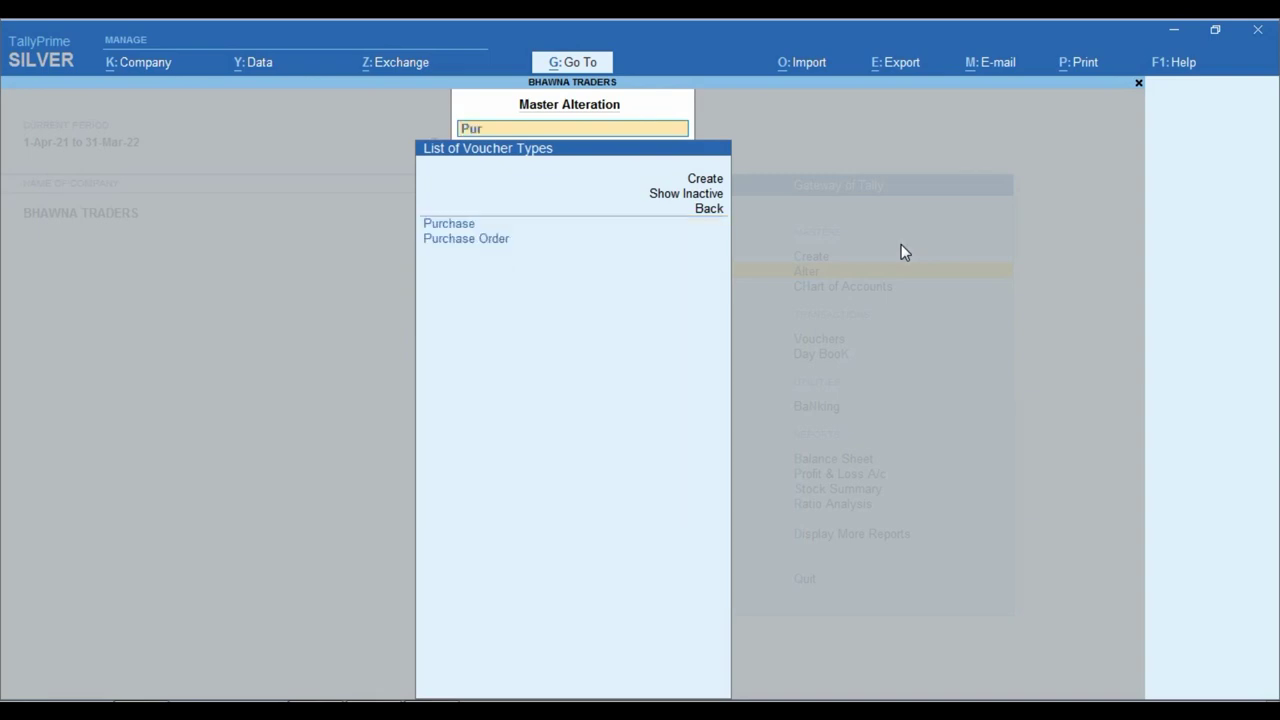
{"action": "key", "text": "Return"}
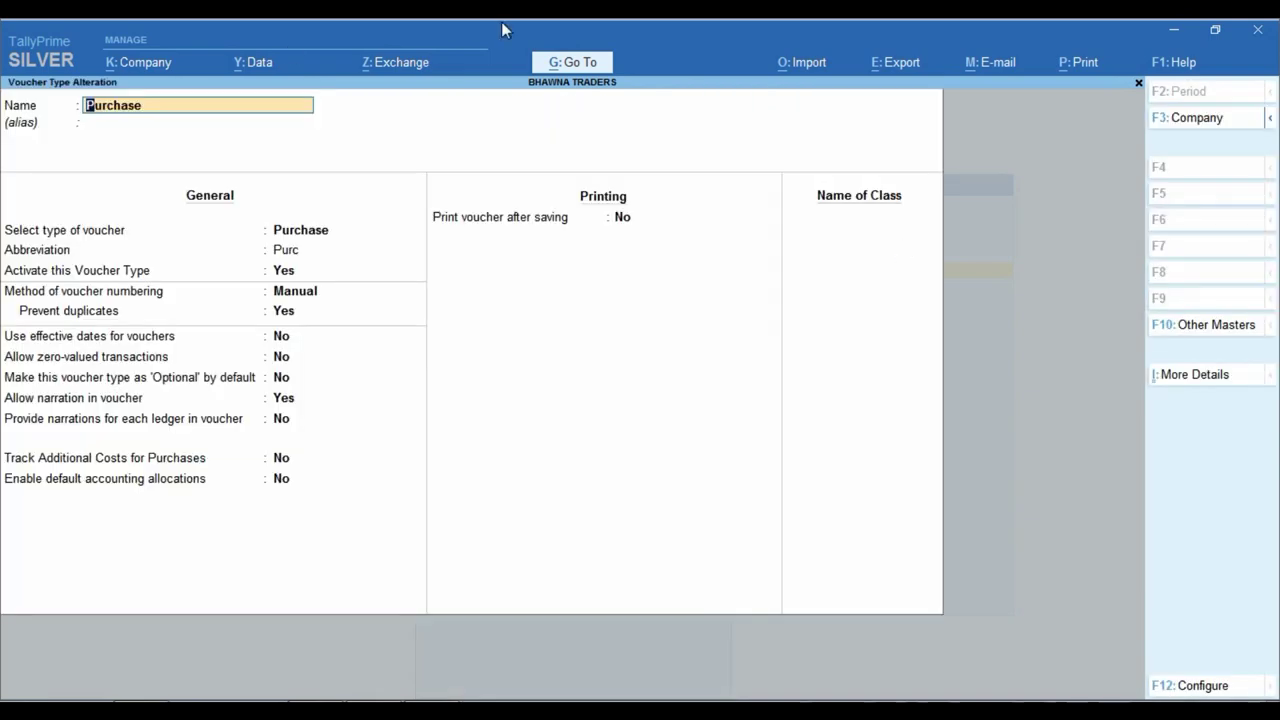
- Examine the Allow zero-valued transactions option of the Purchase voucher type and go back to the list of masters
{"action": "key", "text": "ctrl"}
{"action": "key", "text": "Escape"}
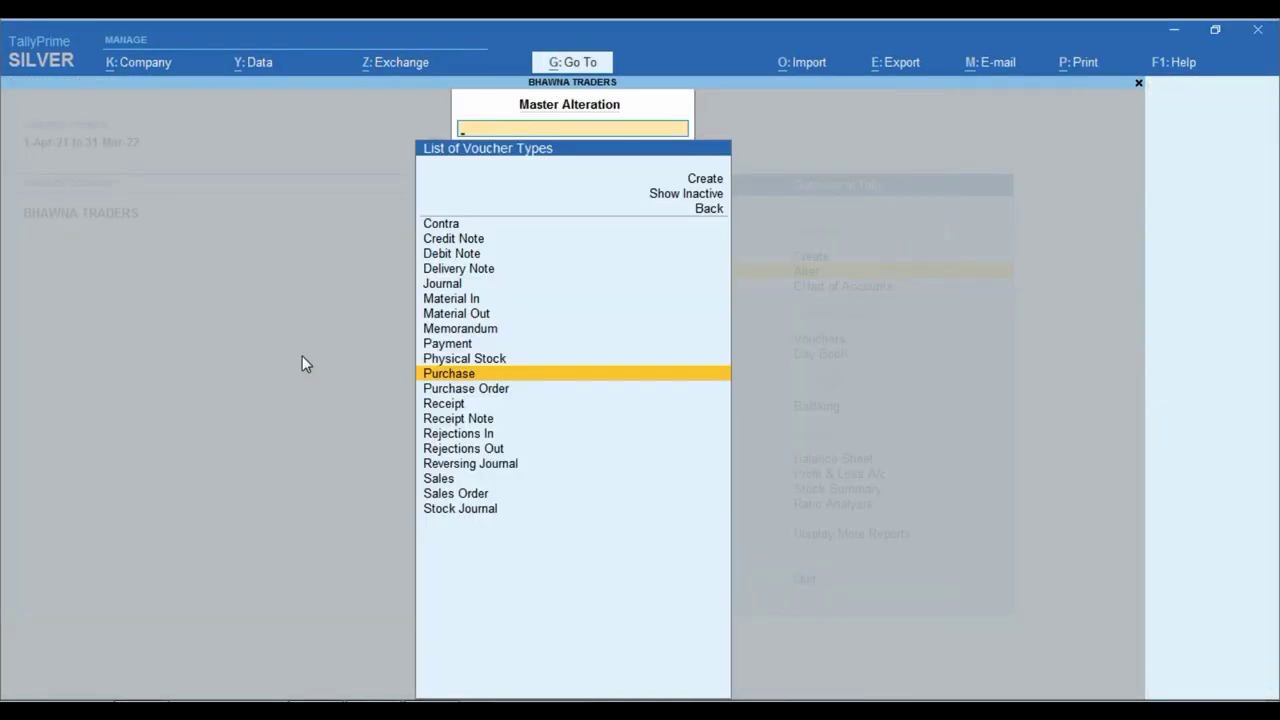
{"action": "key", "text": "Escape"}
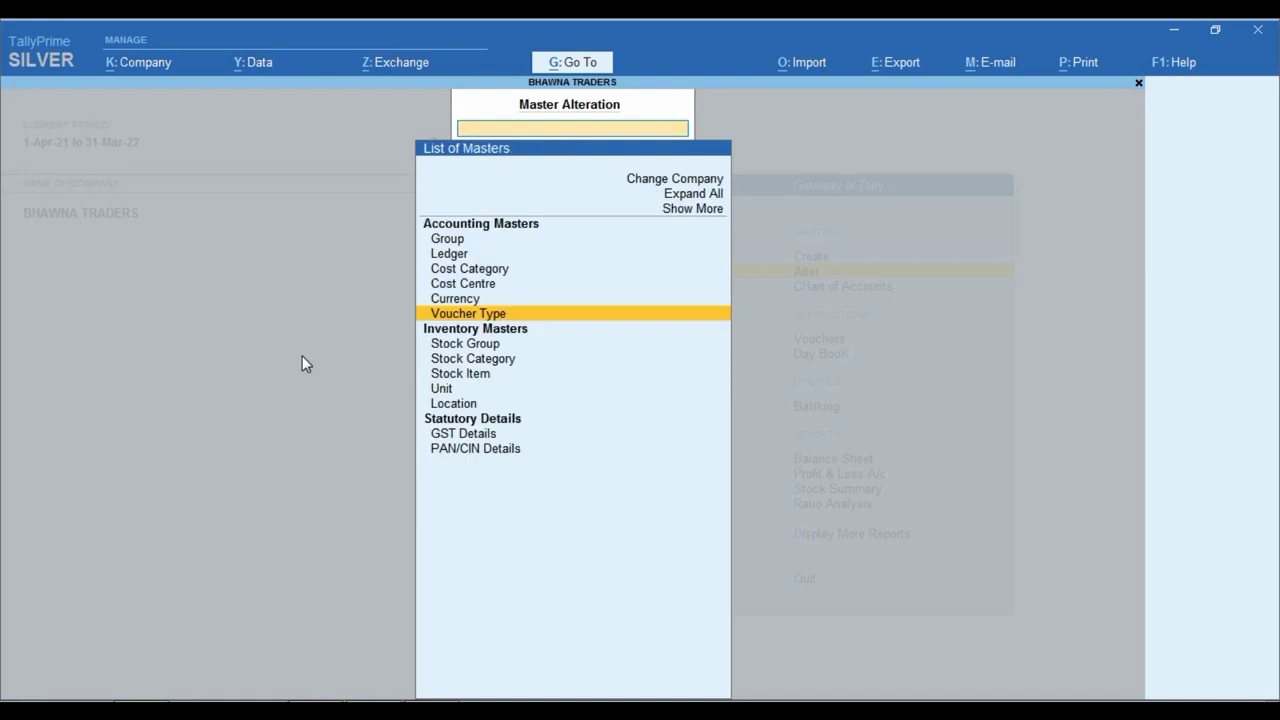